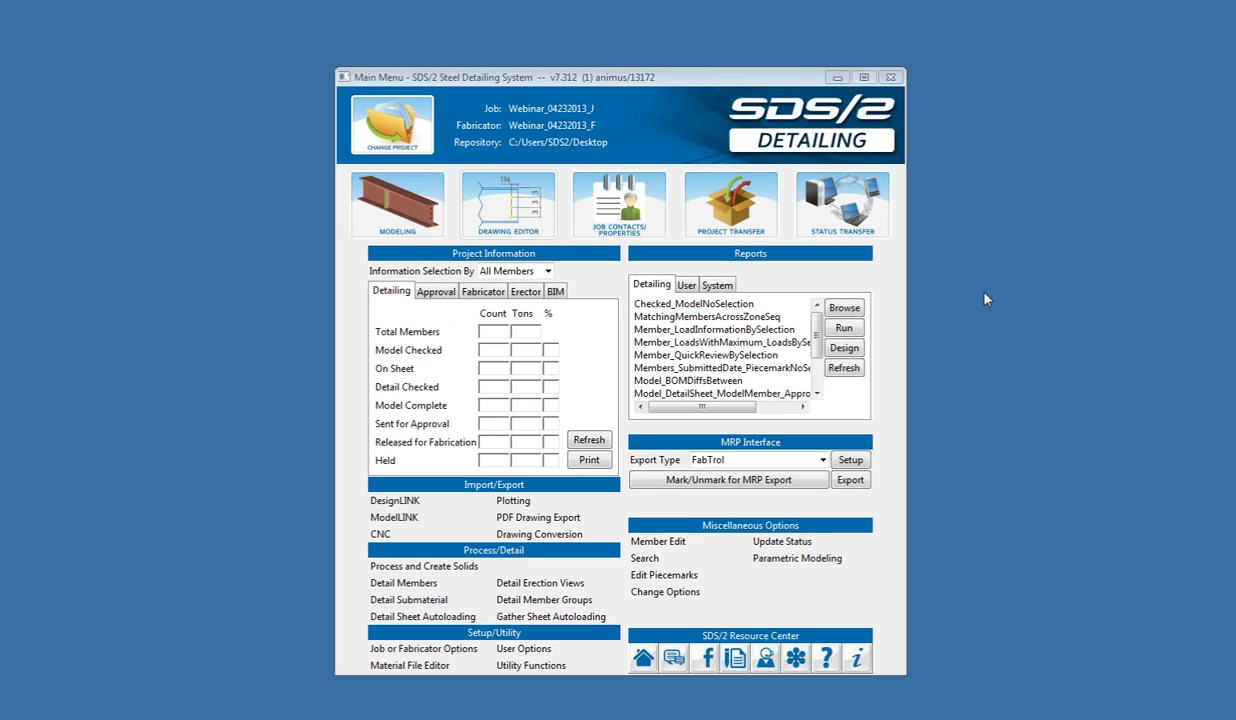
Step: Start a CNC download and select piecemarks B_13 to B_16, B_24 to B_27, B_71 to B_77, C_5 to C_7 and VB_52 to VB_56
{"action": "left_click", "coordinate": [385, 532]}
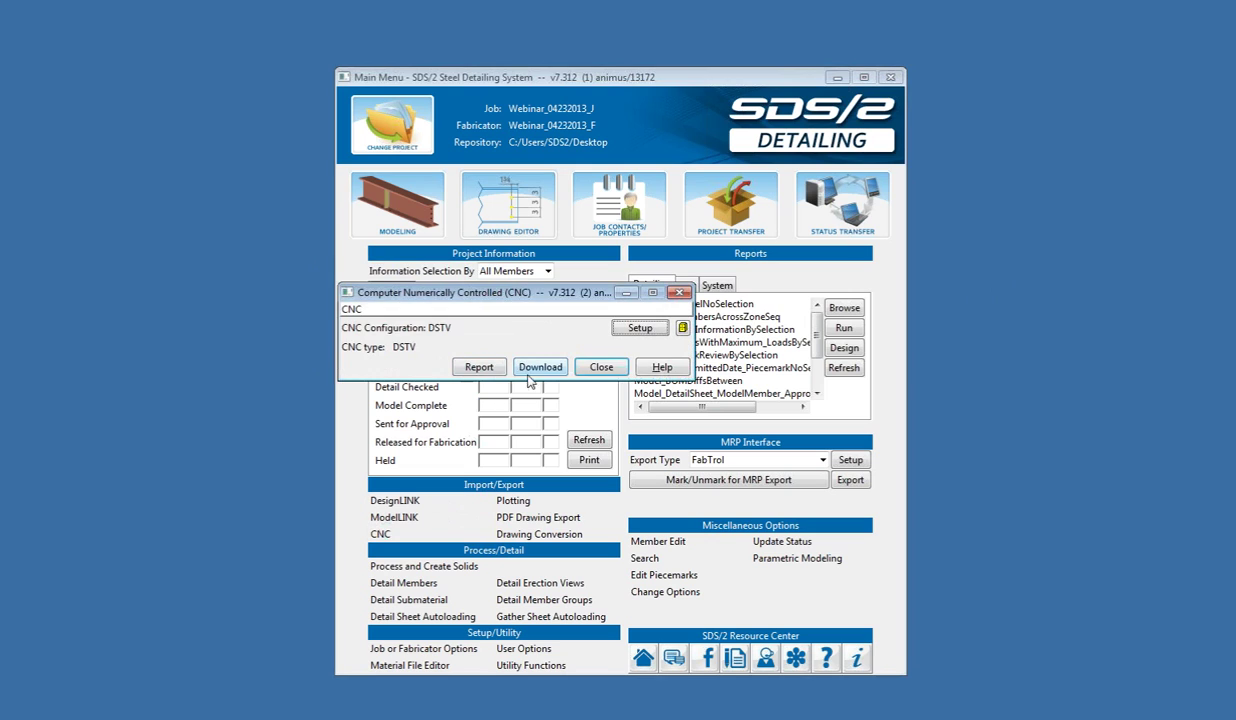
{"action": "left_click", "coordinate": [530, 370]}
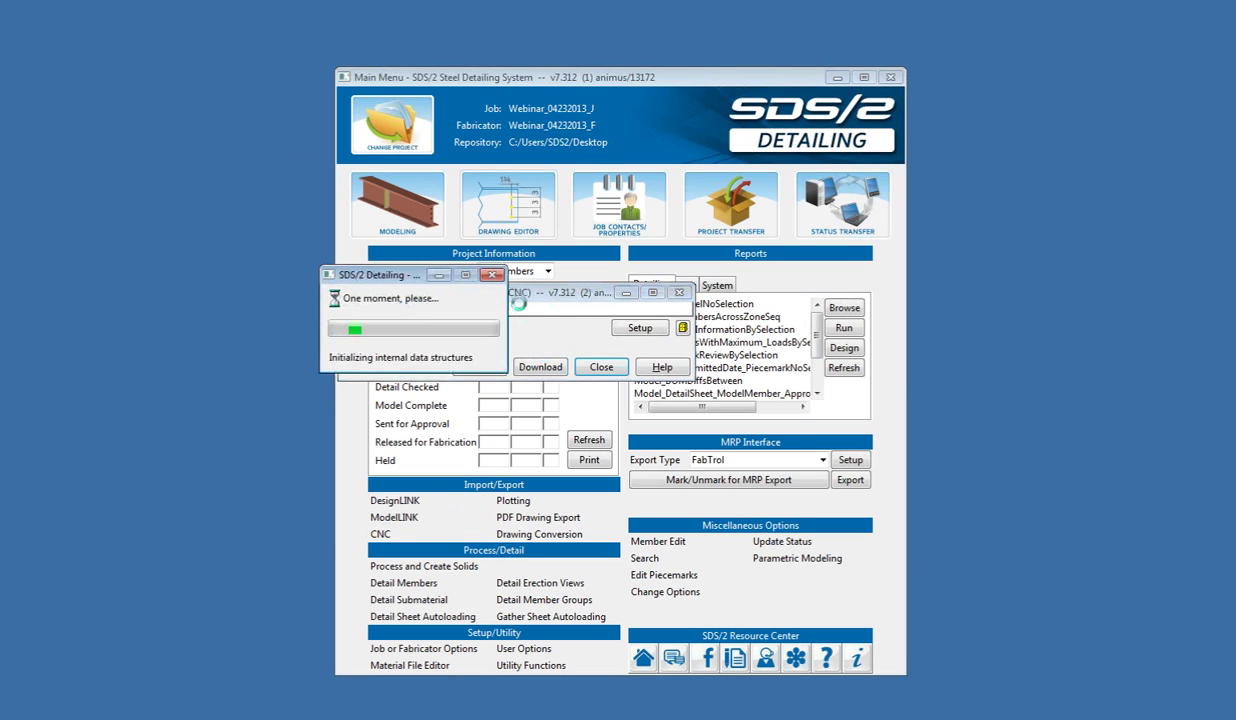
{"action": "left_click_drag", "start_coordinate": [558, 148], "coordinate": [535, 64]}
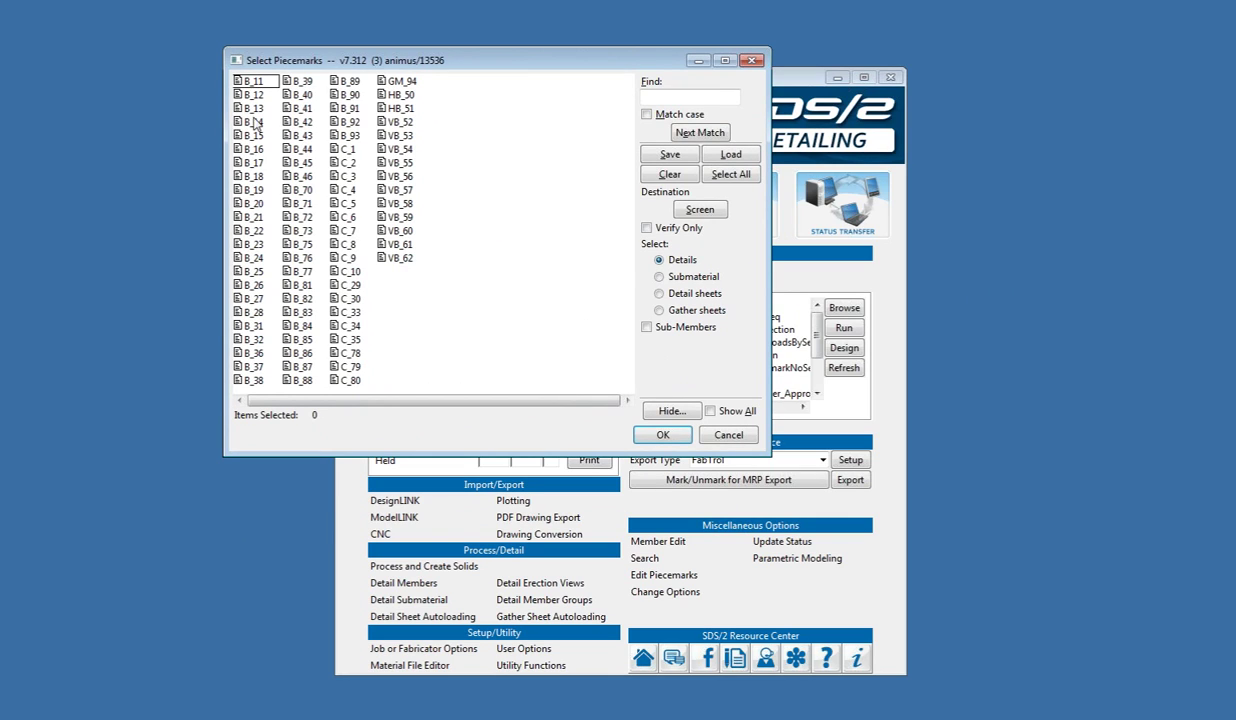
{"action": "left_click_drag", "start_coordinate": [250, 108], "coordinate": [250, 148]}
{"action": "left_click_drag", "start_coordinate": [256, 257], "coordinate": [257, 298], "text": "ctrl"}
{"action": "left_click_drag", "start_coordinate": [300, 203], "coordinate": [326, 230], "text": "ctrl"}
{"action": "left_click_drag", "start_coordinate": [384, 121], "coordinate": [396, 175], "text": "ctrl"}
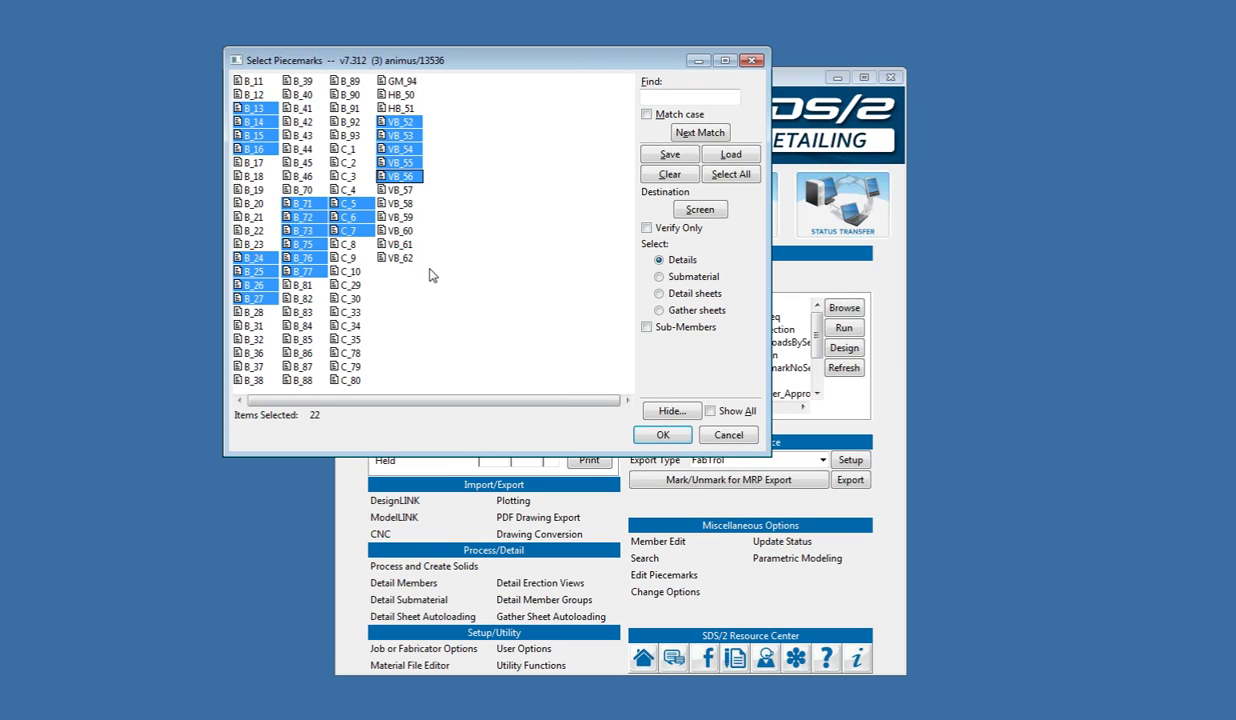
Step: Save the piecemark selection as a list named CNC Members in the job's lists folder
{"action": "left_click", "coordinate": [686, 155]}
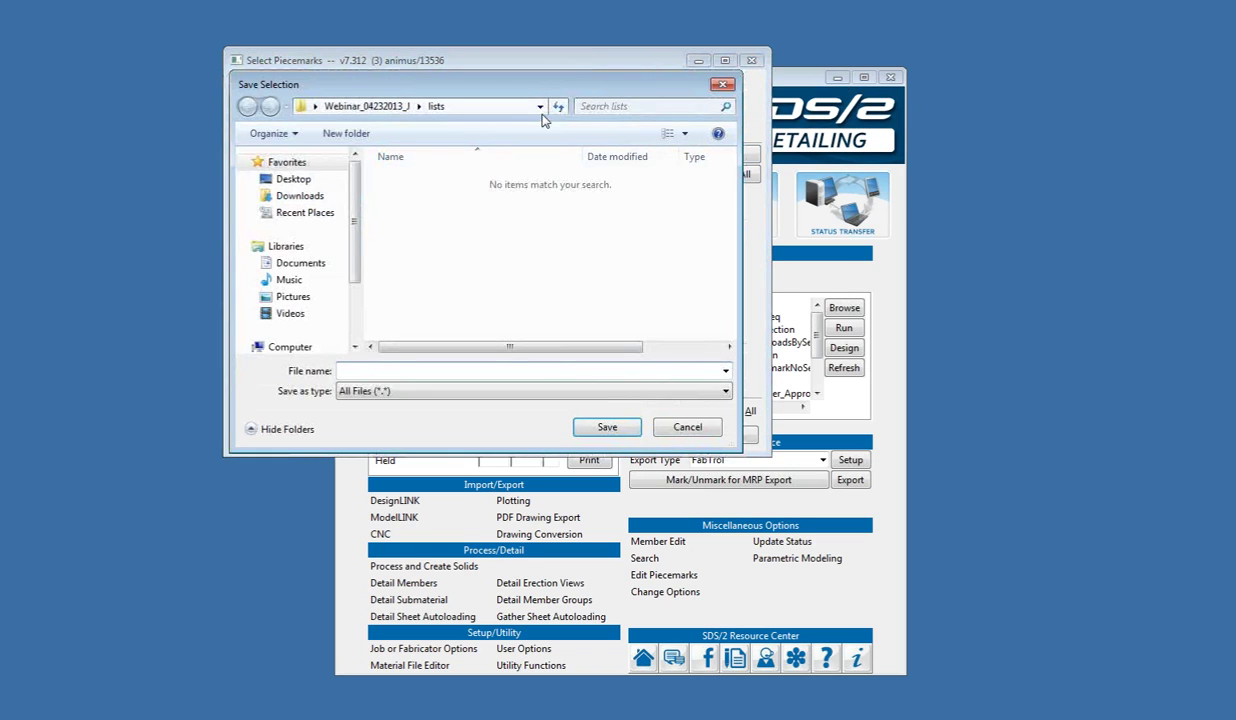
{"action": "left_click_drag", "start_coordinate": [570, 94], "coordinate": [582, 85]}
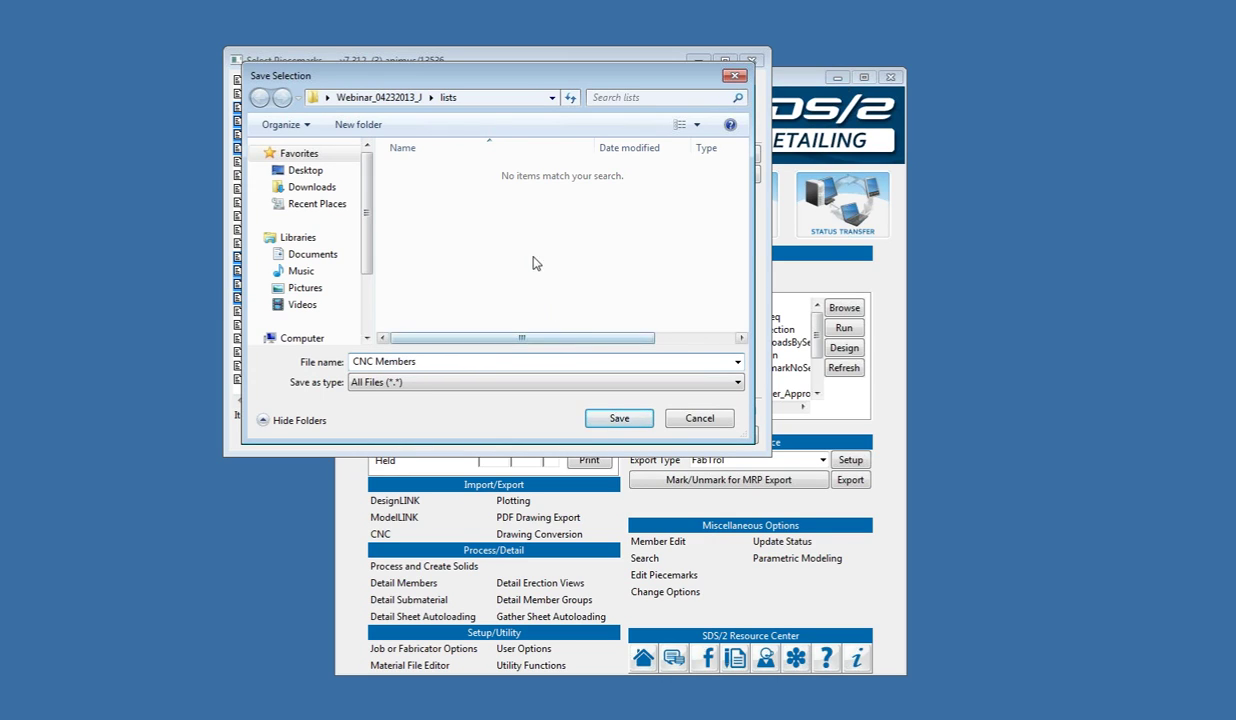
{"action": "left_click", "coordinate": [495, 98]}
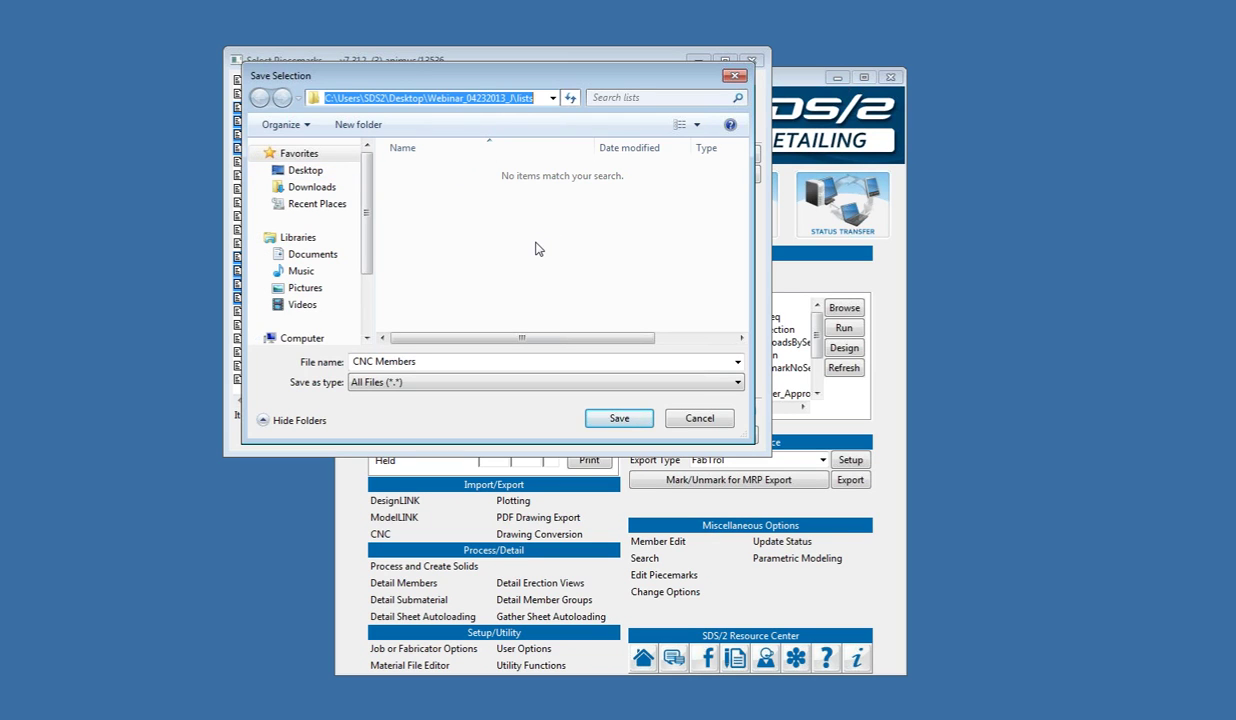
{"action": "left_click", "coordinate": [619, 418]}
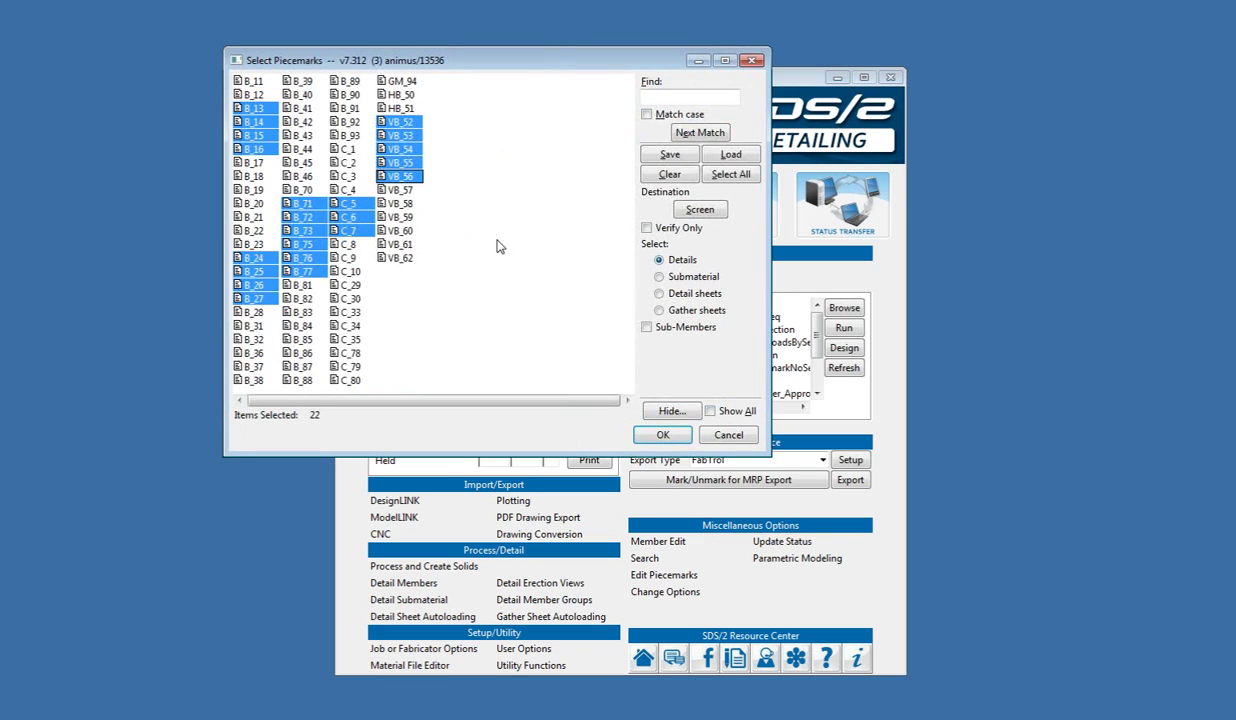
Step: Clear the piecemark selection and restore it by loading the saved CNC Members list
{"action": "left_click", "coordinate": [680, 177]}
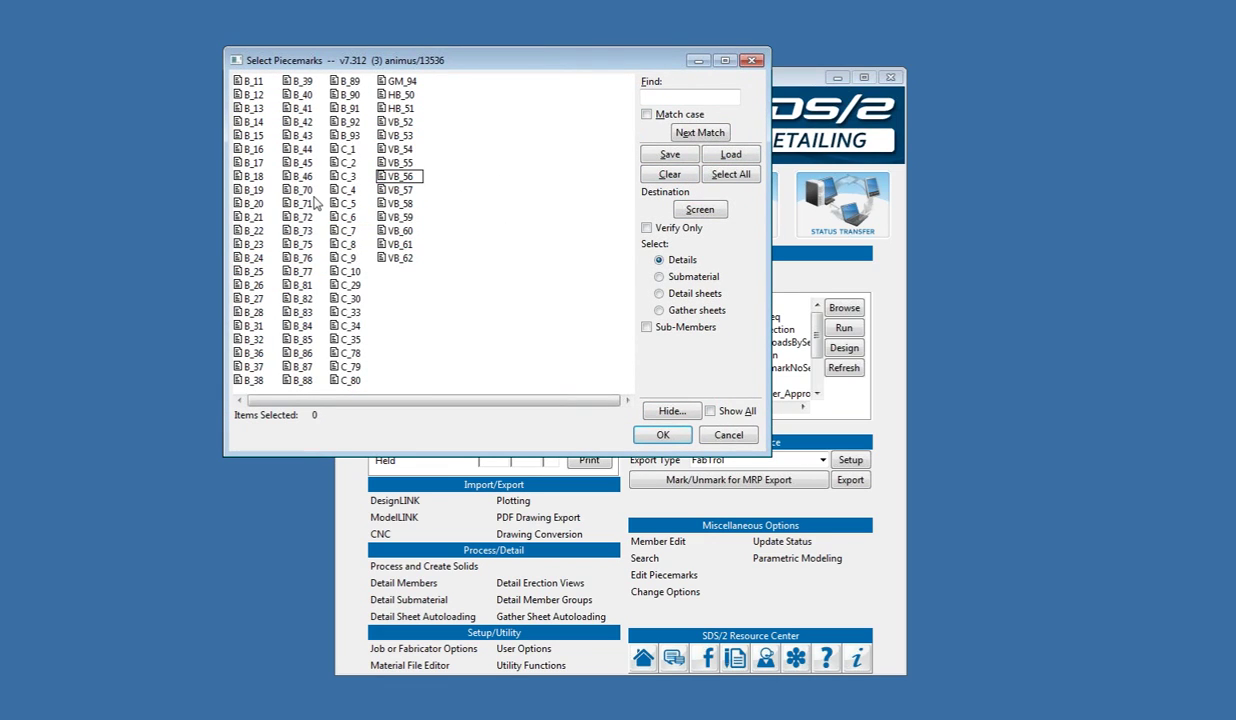
{"action": "left_click", "coordinate": [716, 152]}
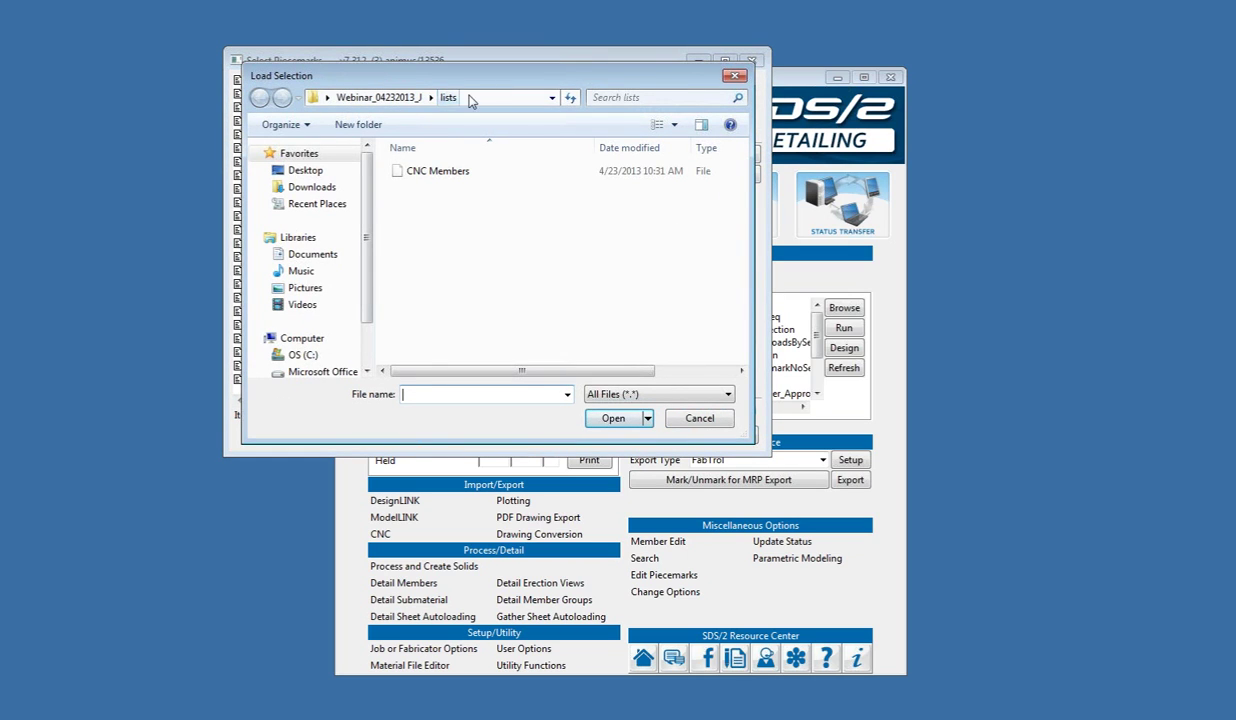
{"action": "left_click", "coordinate": [438, 171]}
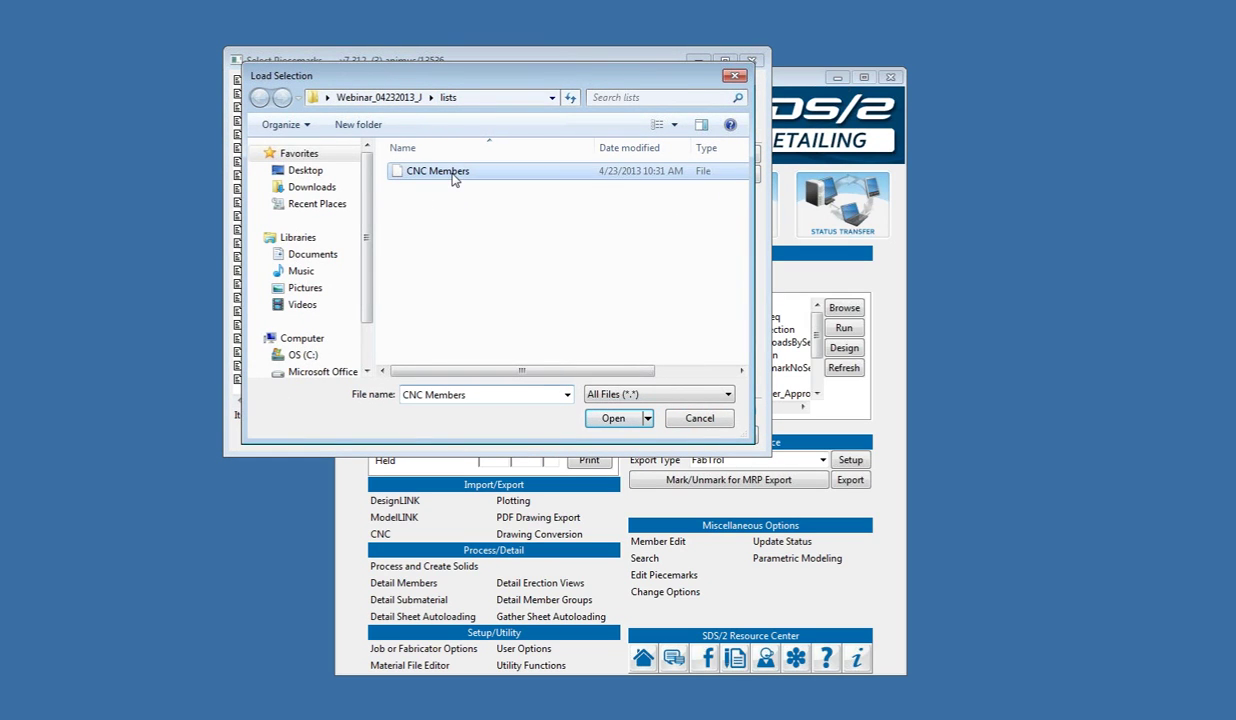
{"action": "left_click", "coordinate": [613, 419]}
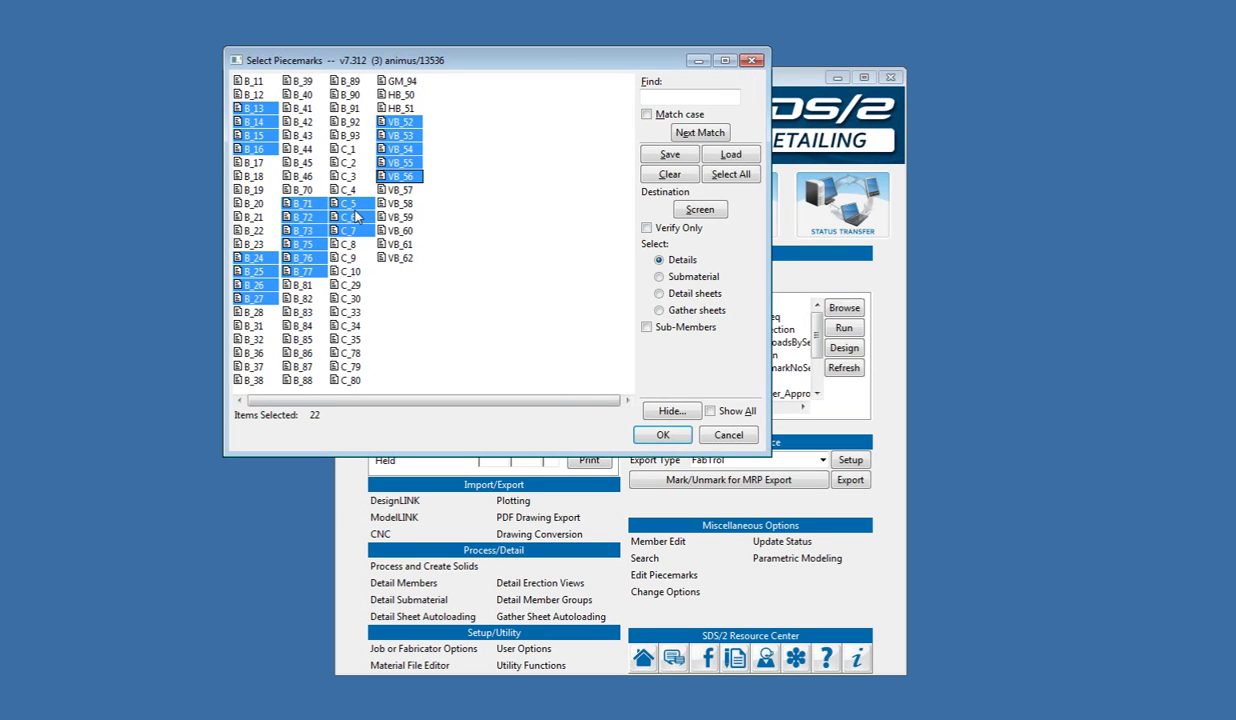
Step: Select piecemarks C_10 through C_79 and add the saved CNC Members list to that selection
{"action": "left_click_drag", "start_coordinate": [350, 271], "coordinate": [352, 369]}
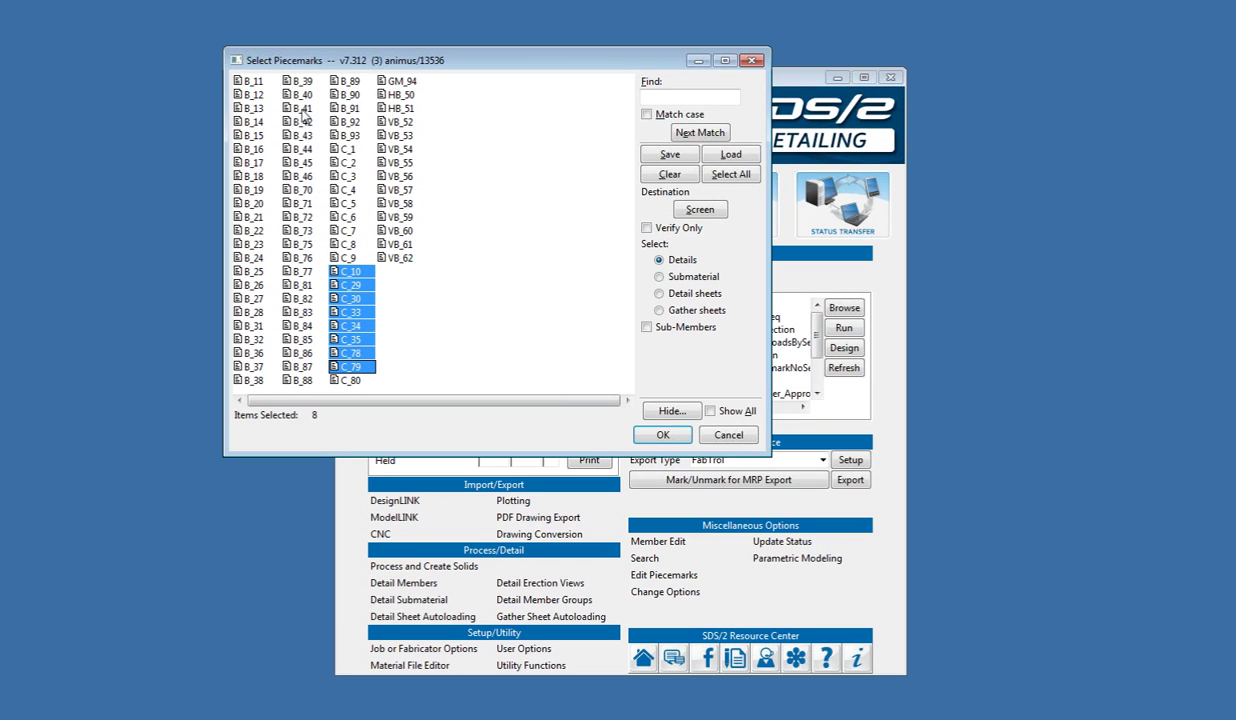
{"action": "left_click", "coordinate": [731, 154]}
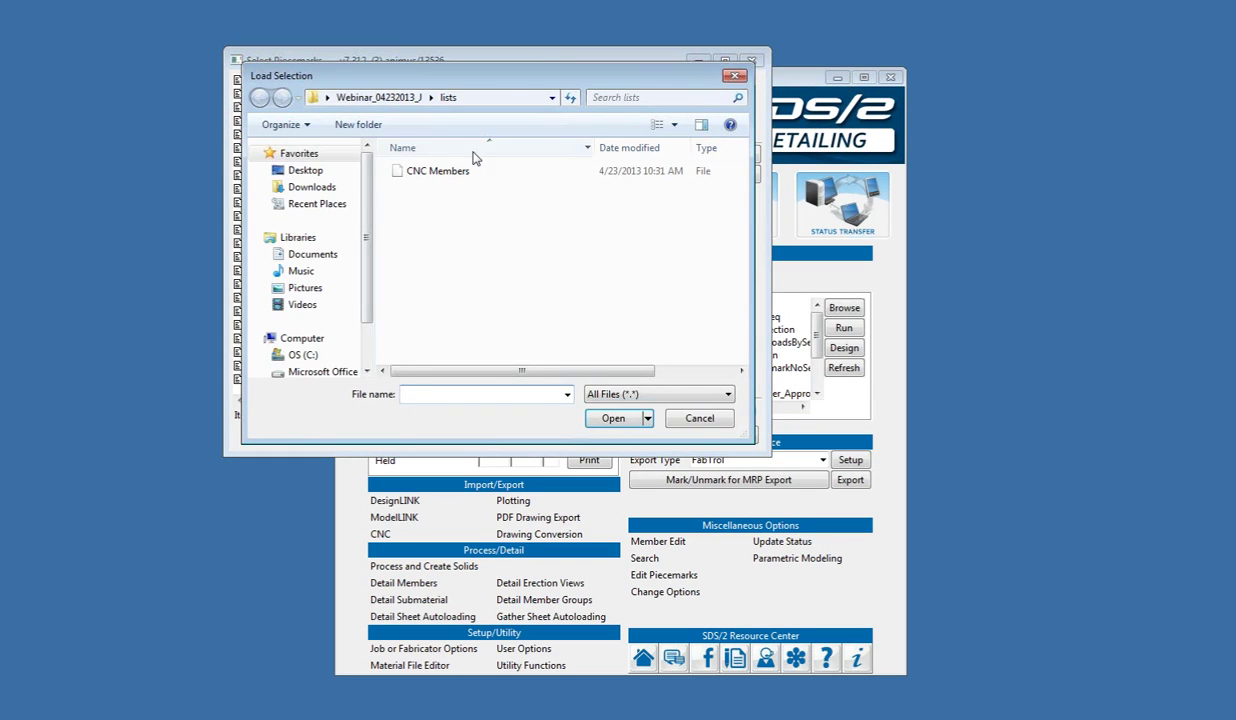
{"action": "left_click", "coordinate": [468, 173]}
{"action": "left_click", "coordinate": [603, 418]}
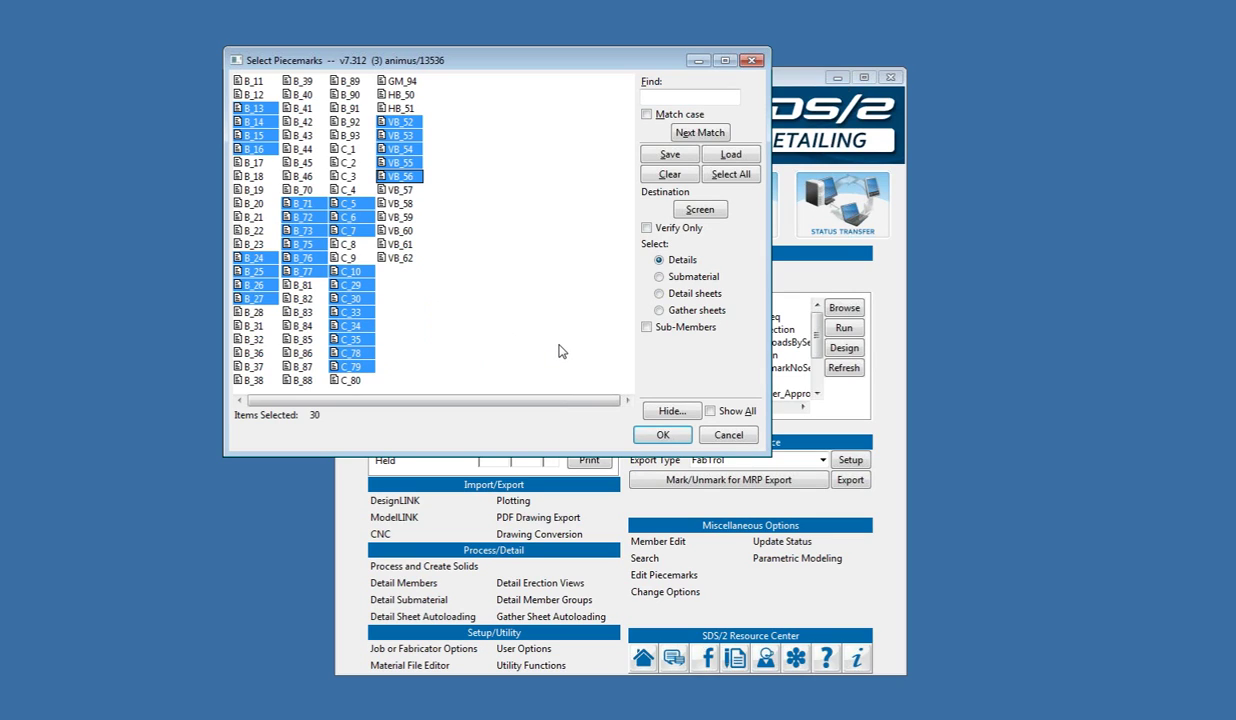
Step: Load the CNC Members list into the submaterial selection, and cancel out of the CNC download
{"action": "left_click", "coordinate": [658, 276]}
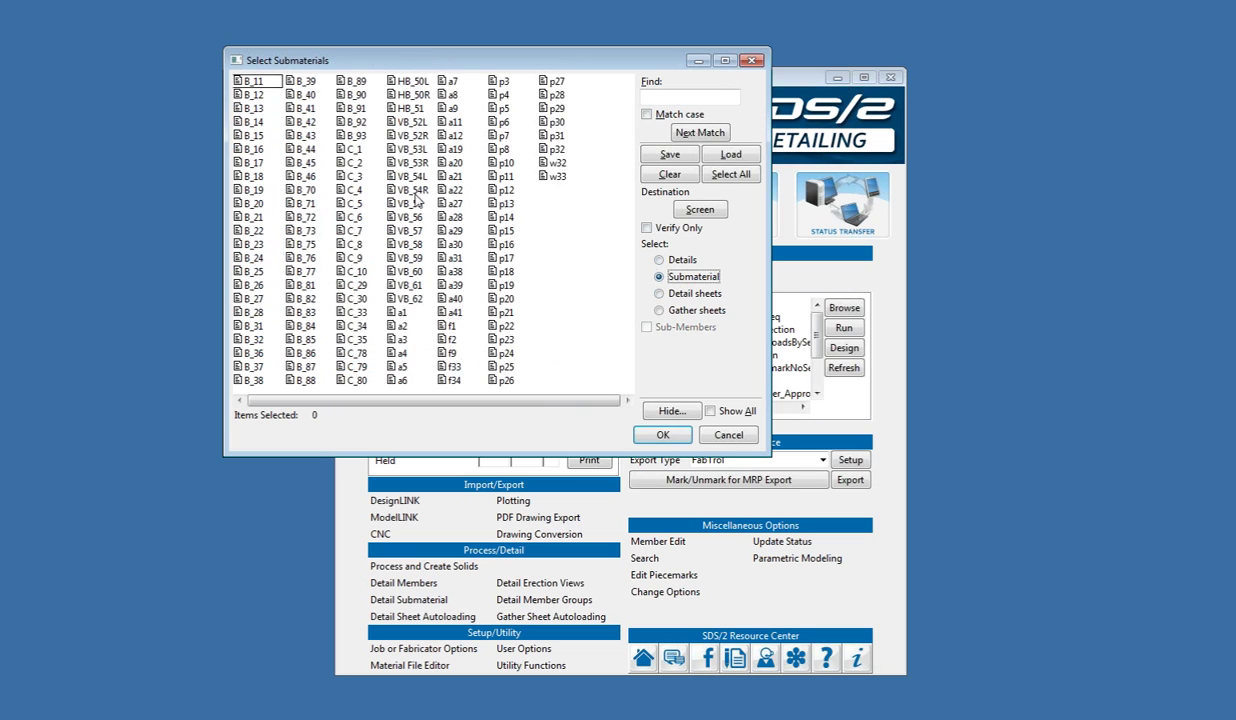
{"action": "left_click", "coordinate": [710, 156]}
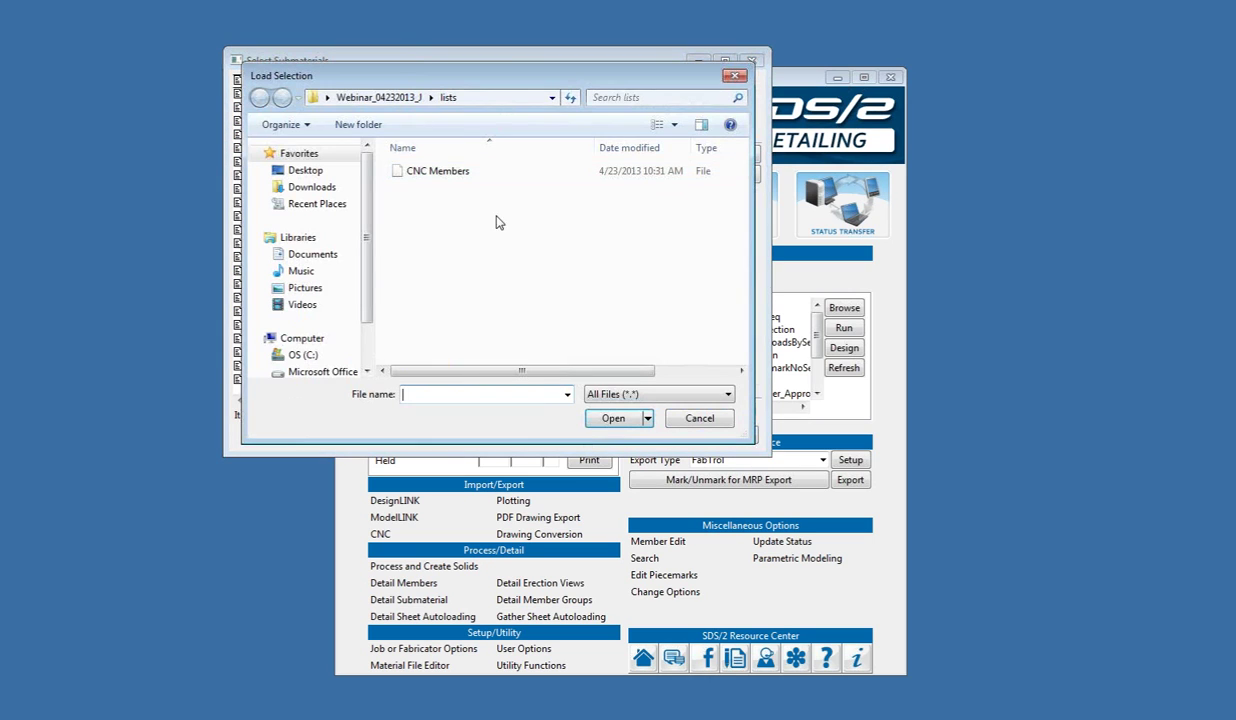
{"action": "left_click", "coordinate": [448, 172]}
{"action": "left_click", "coordinate": [612, 420]}
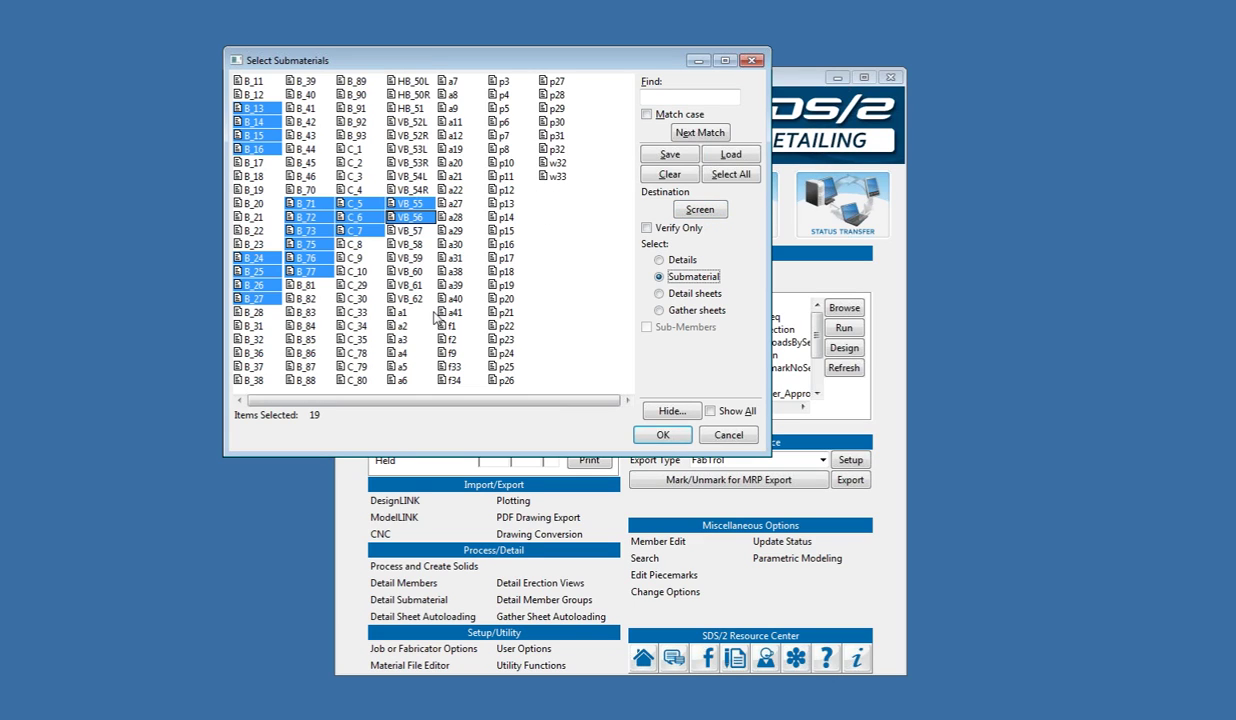
{"action": "left_click", "coordinate": [729, 438]}
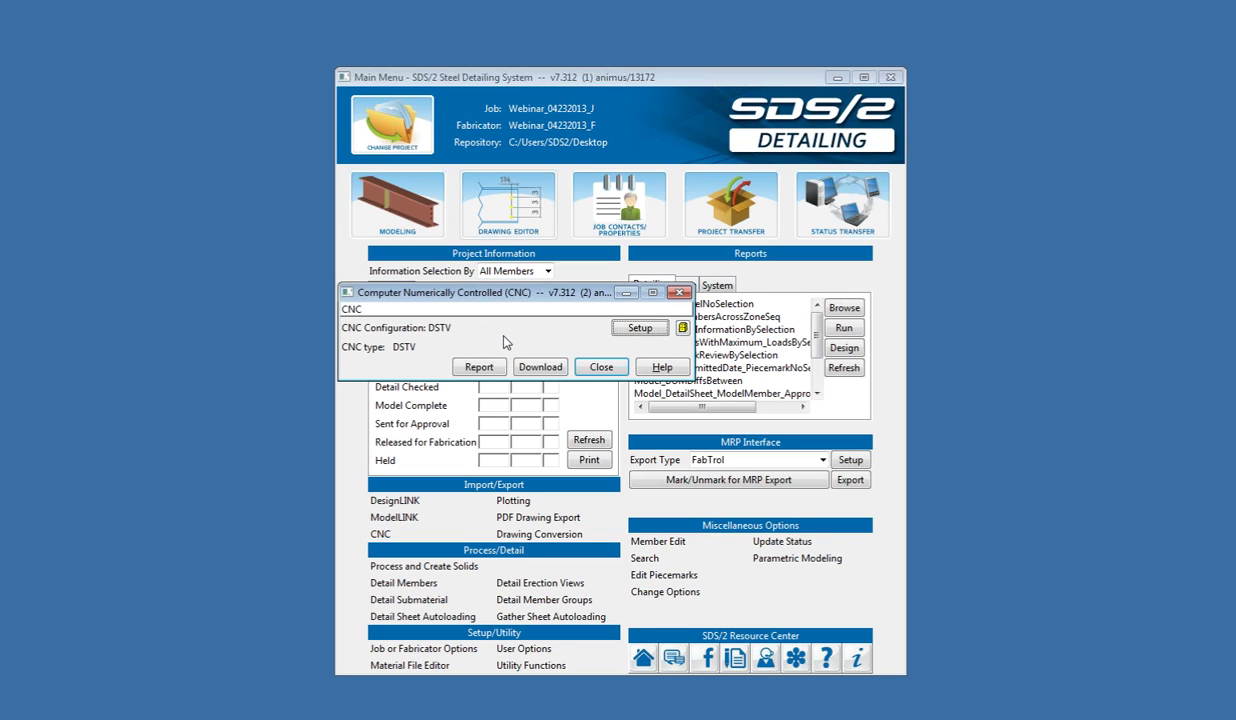
{"action": "left_click", "coordinate": [586, 368]}
Step: Run the system report Material Summary, Select by Detail for the piecemarks in the CNC Members list
{"action": "left_click", "coordinate": [717, 285]}
{"action": "left_click_drag", "start_coordinate": [816, 328], "coordinate": [822, 355]}
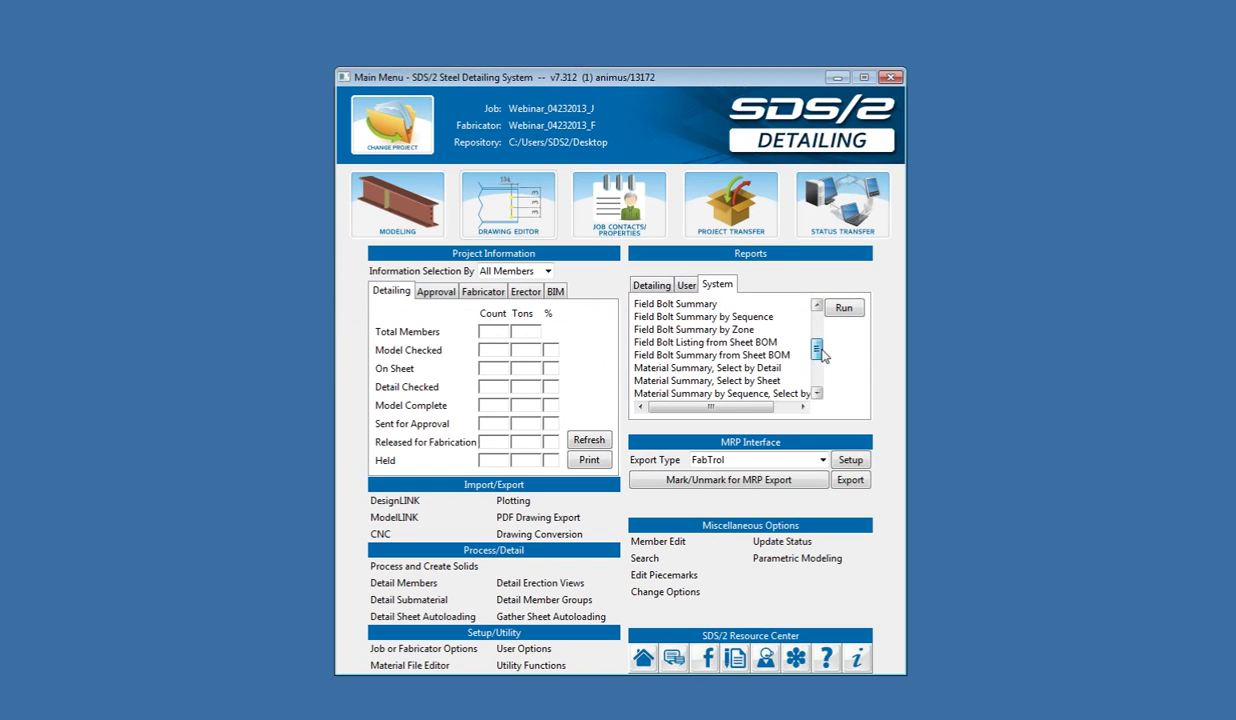
{"action": "left_click", "coordinate": [745, 367]}
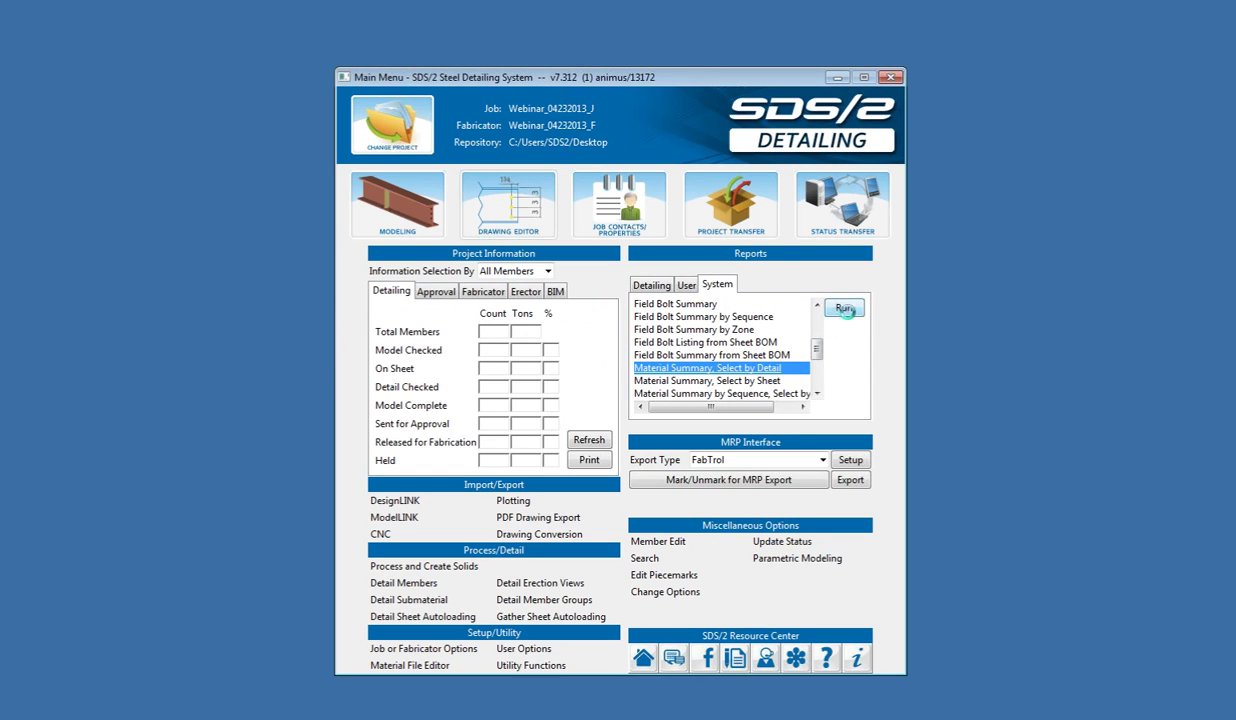
{"action": "left_click", "coordinate": [844, 309]}
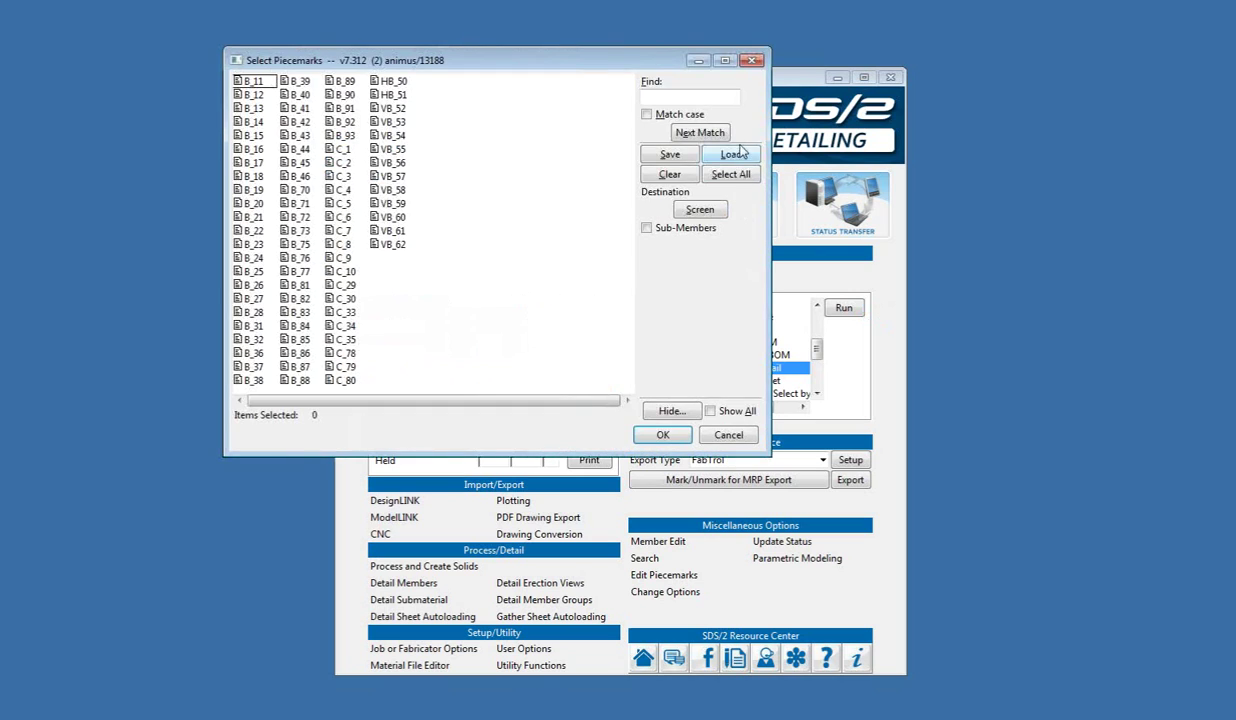
{"action": "left_click", "coordinate": [736, 153]}
{"action": "left_click", "coordinate": [455, 171]}
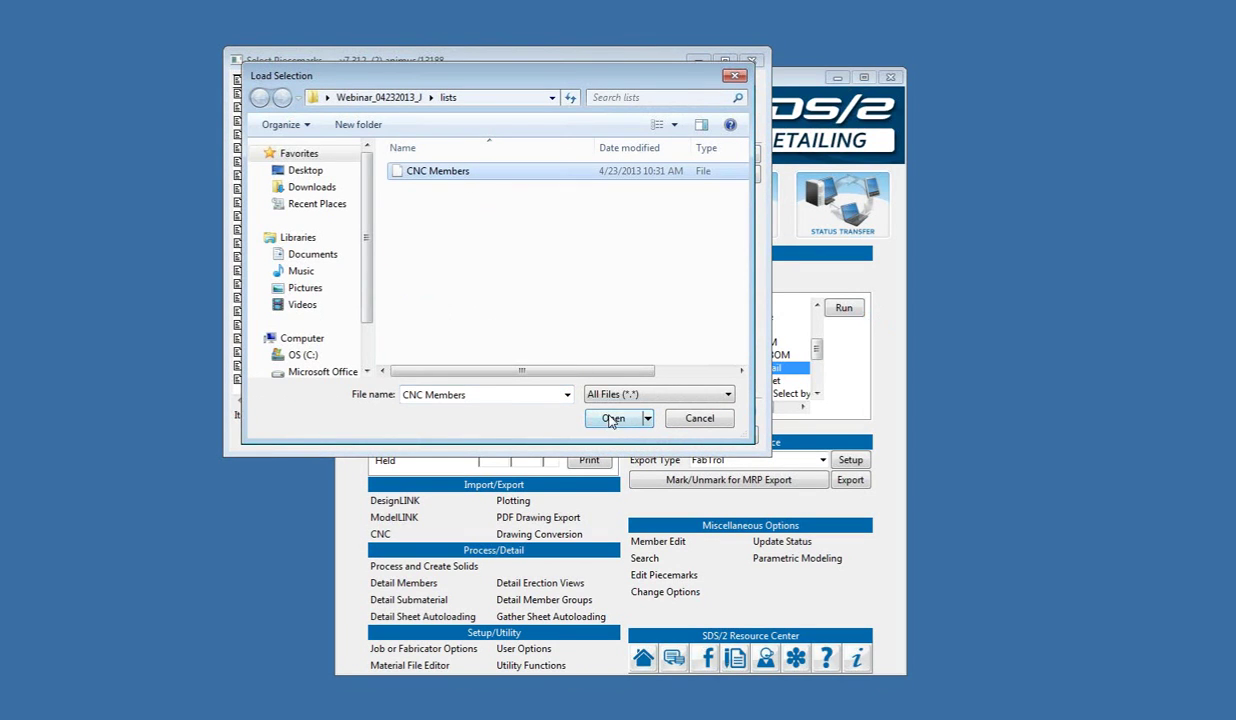
{"action": "left_click", "coordinate": [612, 419]}
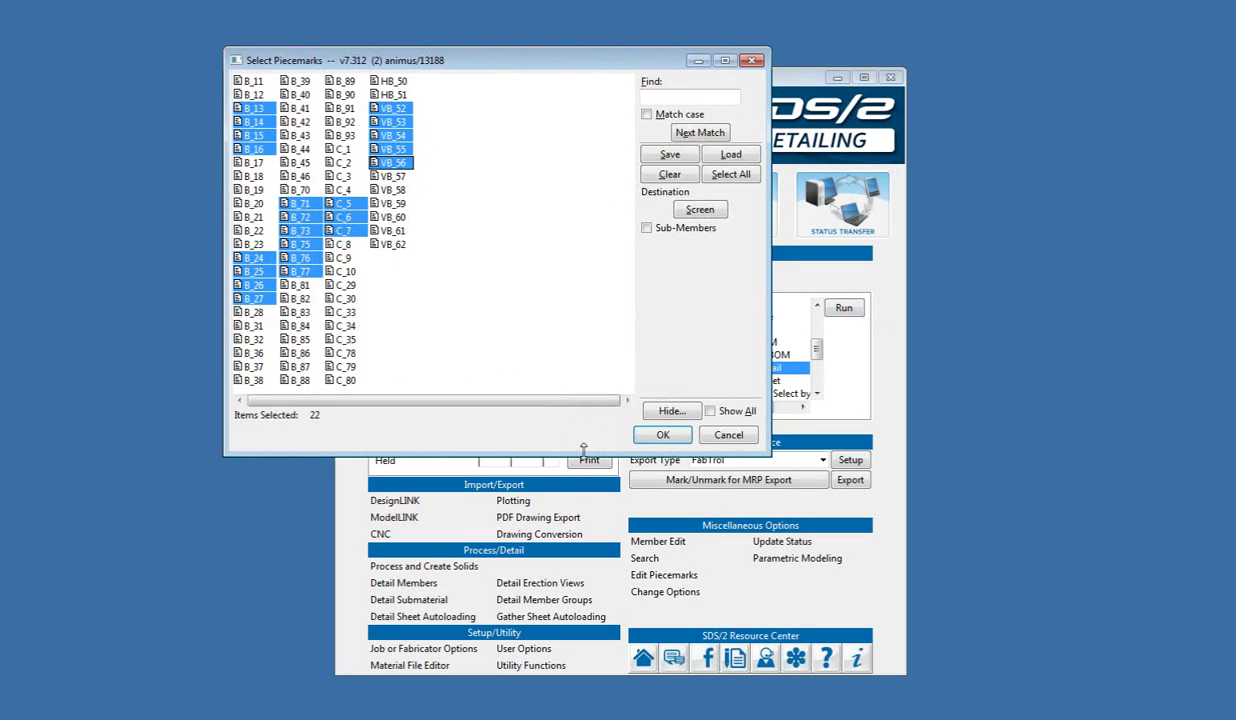
{"action": "left_click", "coordinate": [662, 434]}
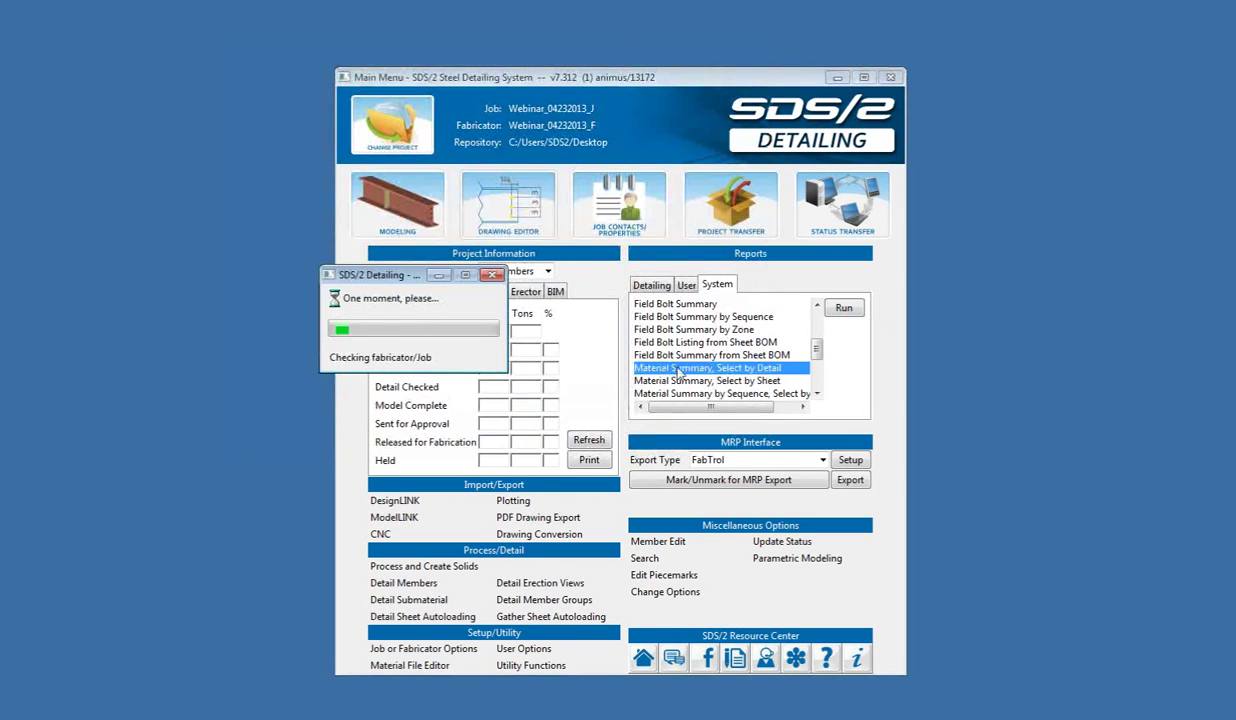
Step: Review the pages of the material summary report and close it
{"action": "scroll", "coordinate": [490, 470], "scroll_direction": "down", "scroll_amount": 5}
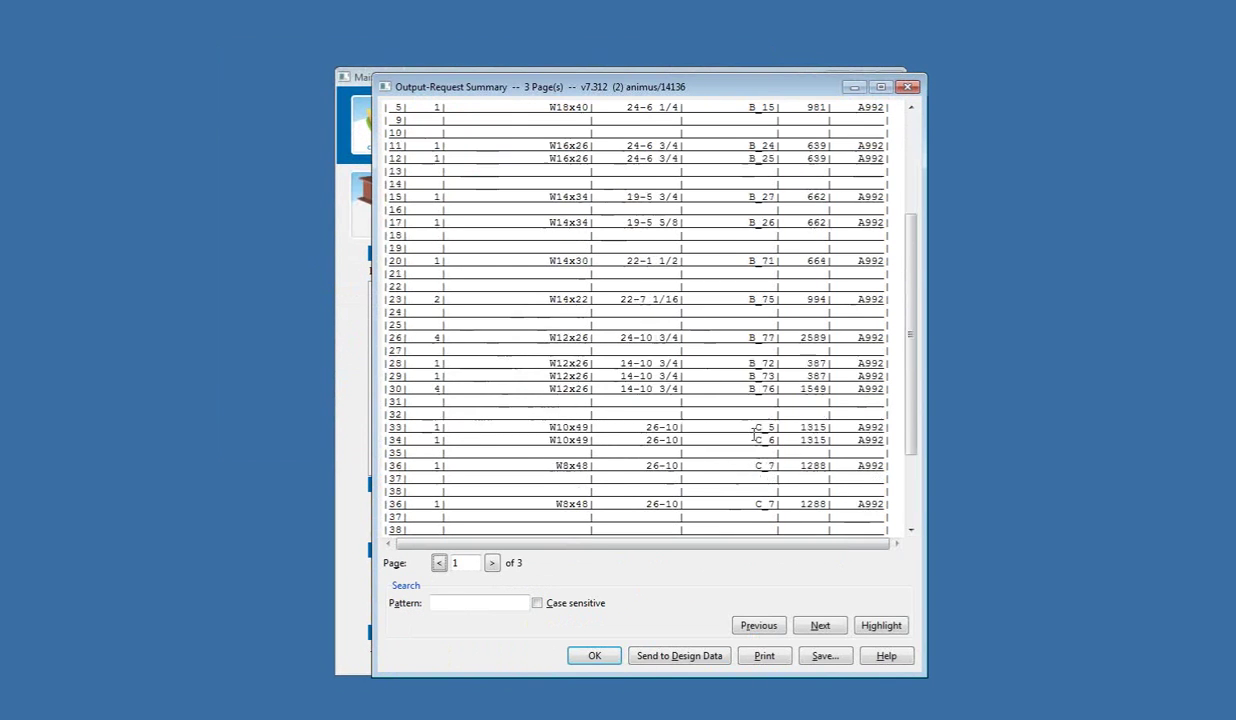
{"action": "left_click", "coordinate": [492, 562]}
{"action": "left_click", "coordinate": [493, 563]}
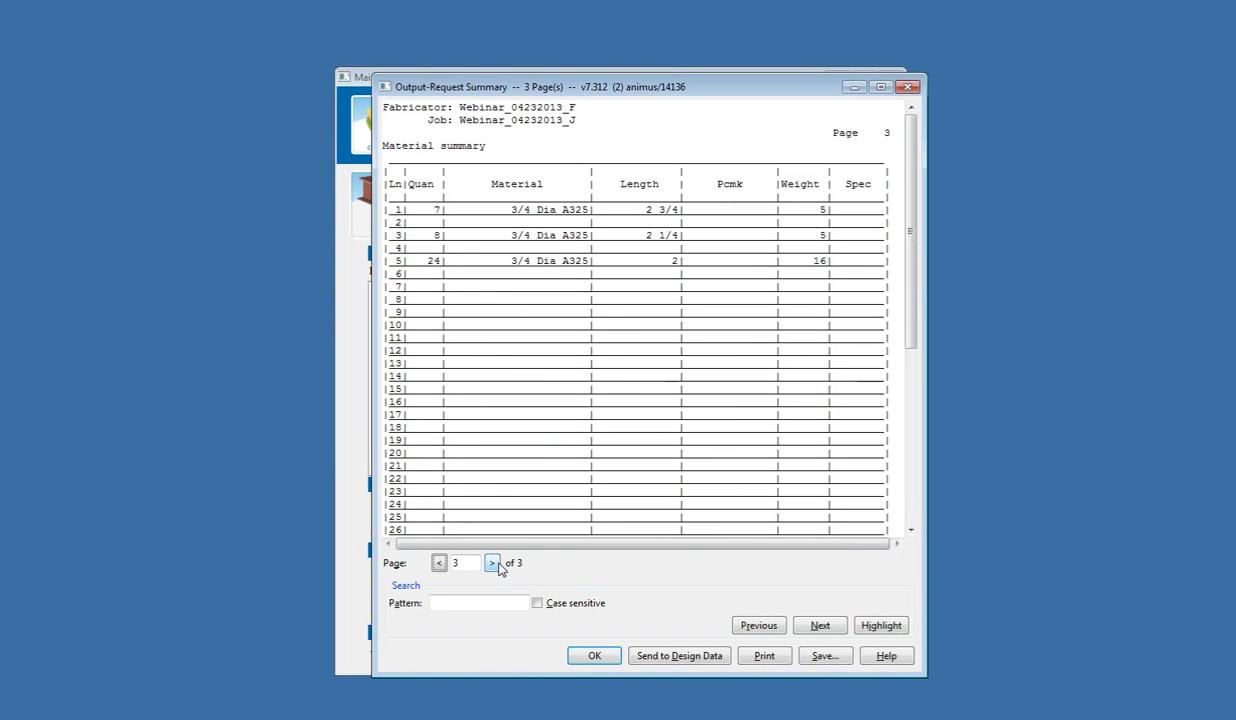
{"action": "left_click", "coordinate": [438, 563]}
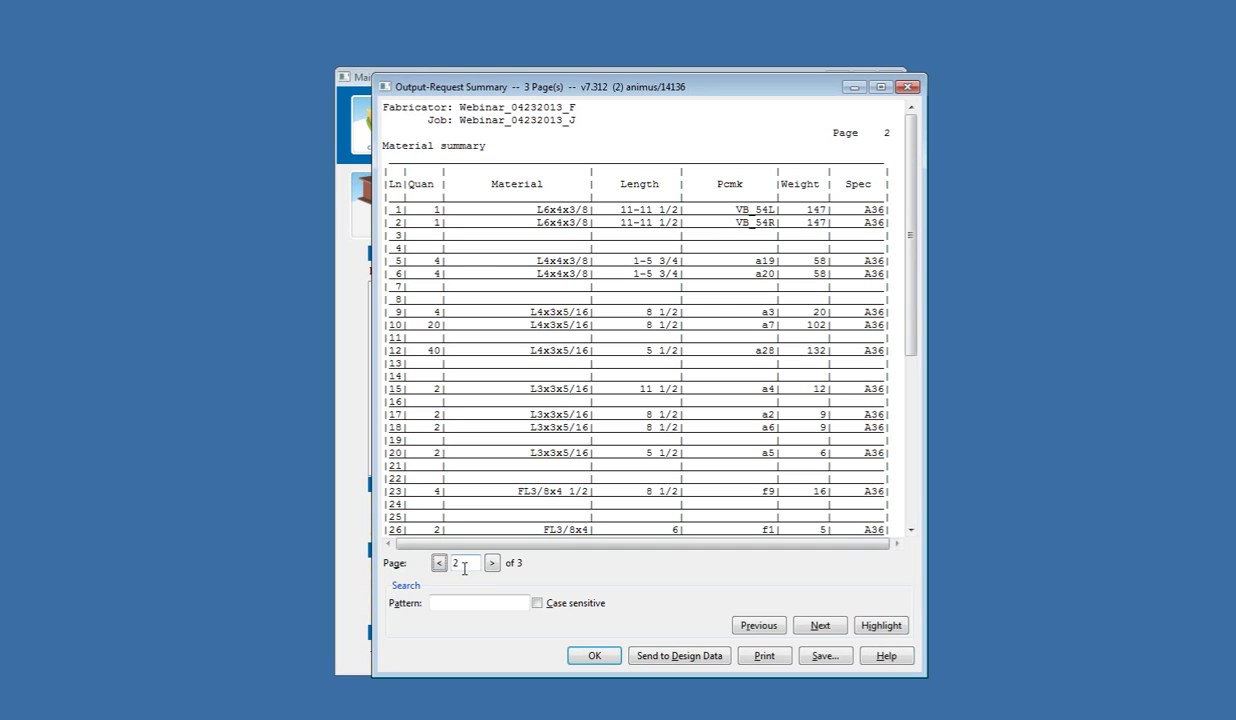
{"action": "left_click", "coordinate": [588, 656]}
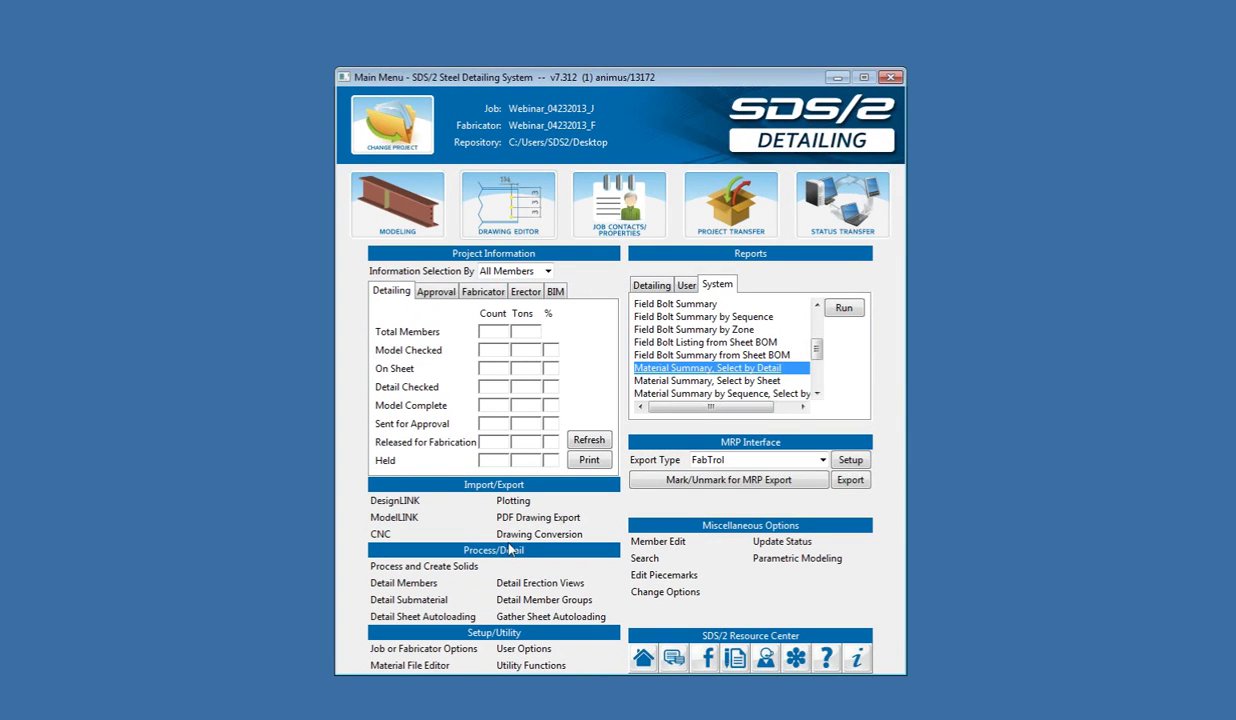
Step: Start a drawing conversion export of details and load the CNC Members list as its piecemark selection
{"action": "left_click", "coordinate": [529, 536]}
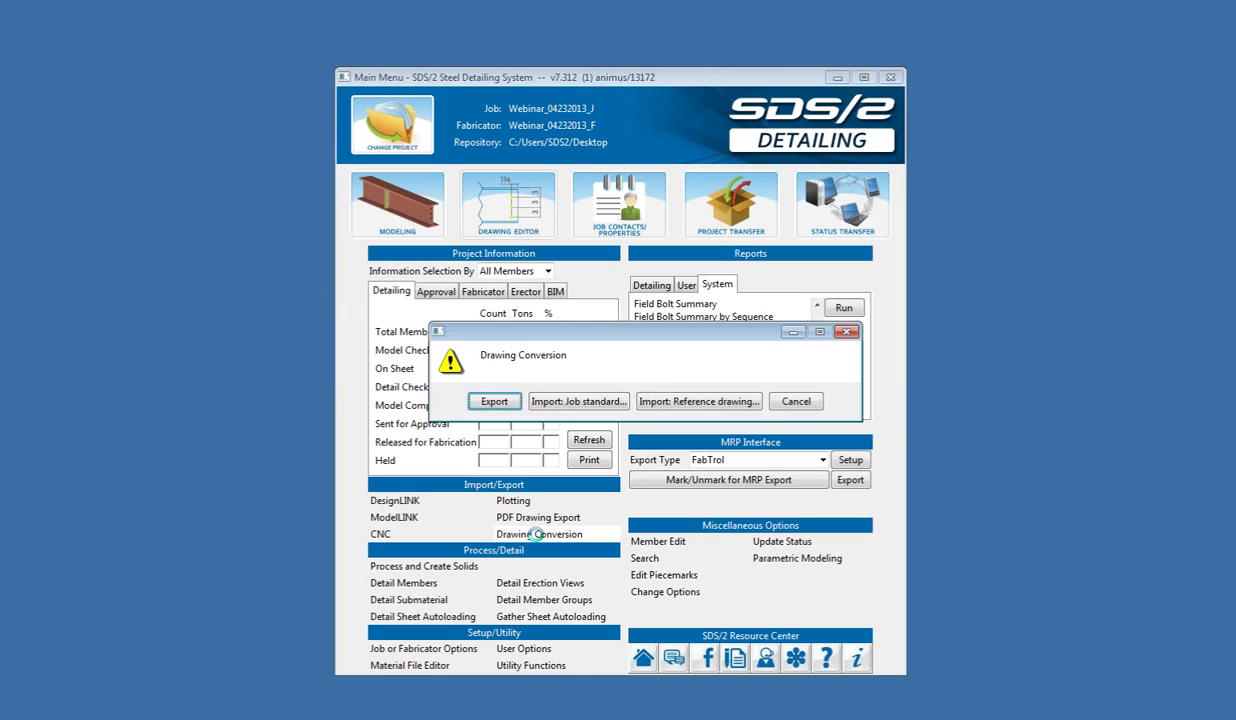
{"action": "left_click", "coordinate": [507, 408]}
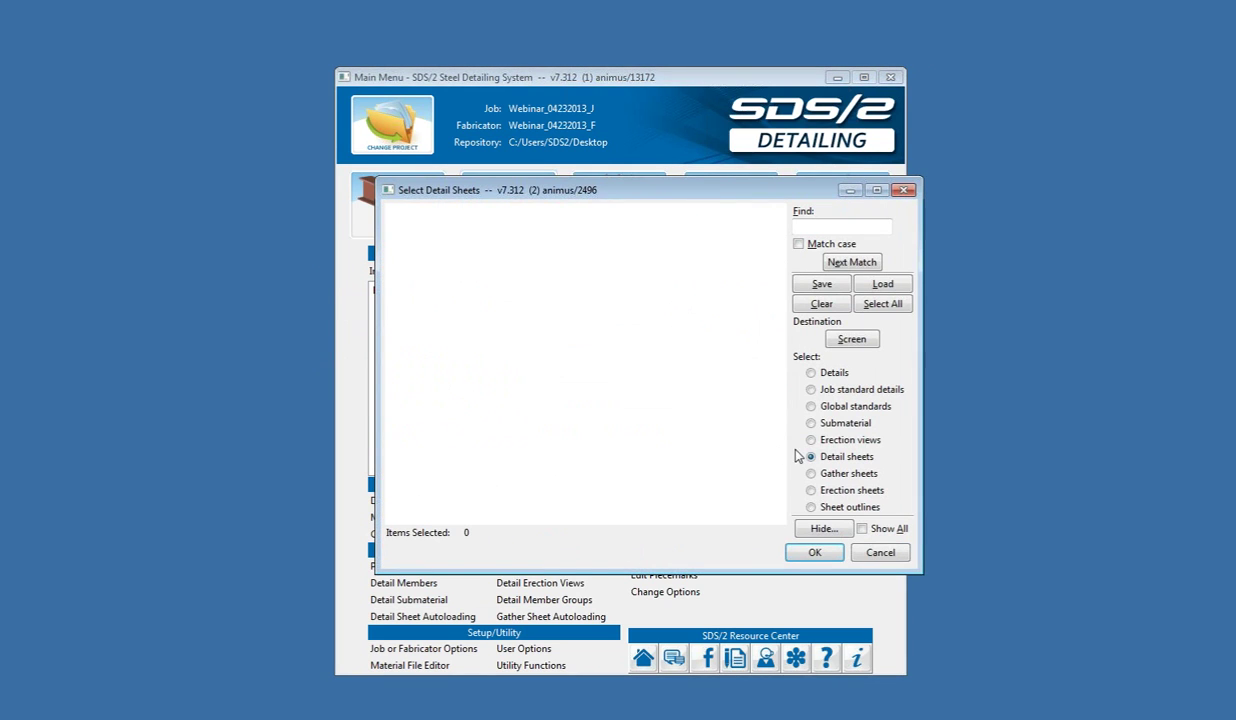
{"action": "left_click", "coordinate": [813, 373]}
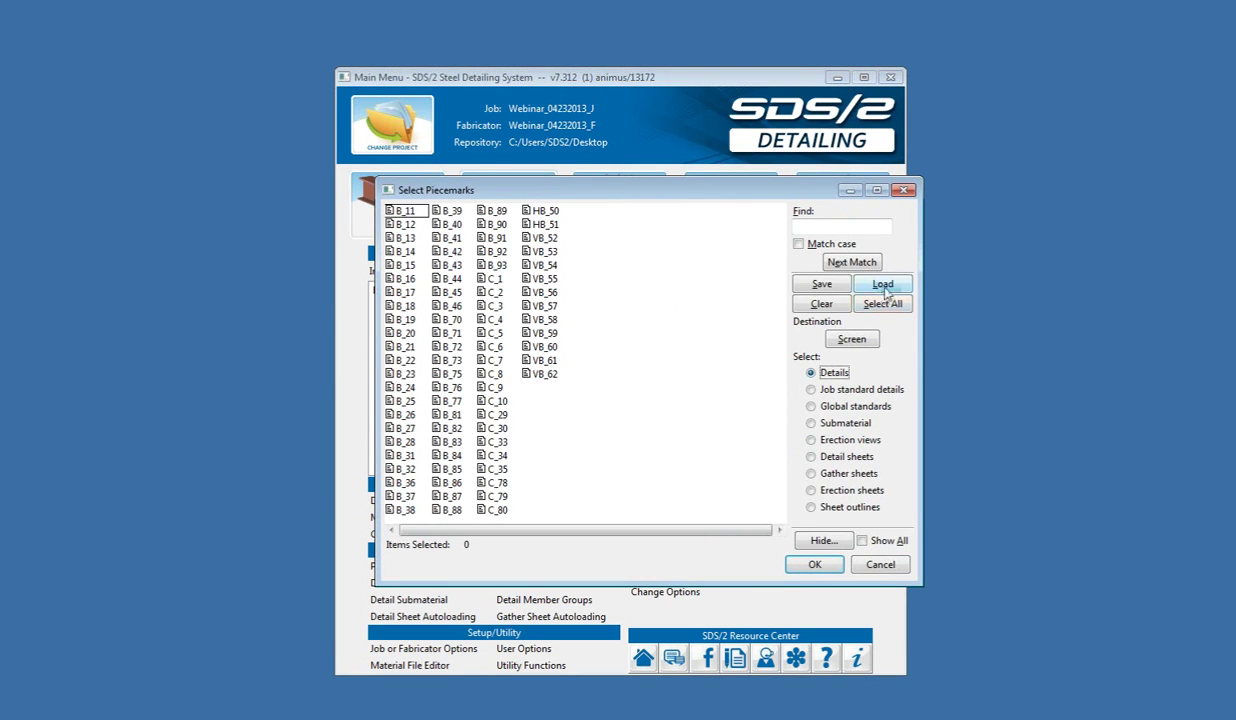
{"action": "left_click", "coordinate": [880, 284]}
{"action": "left_click", "coordinate": [578, 310]}
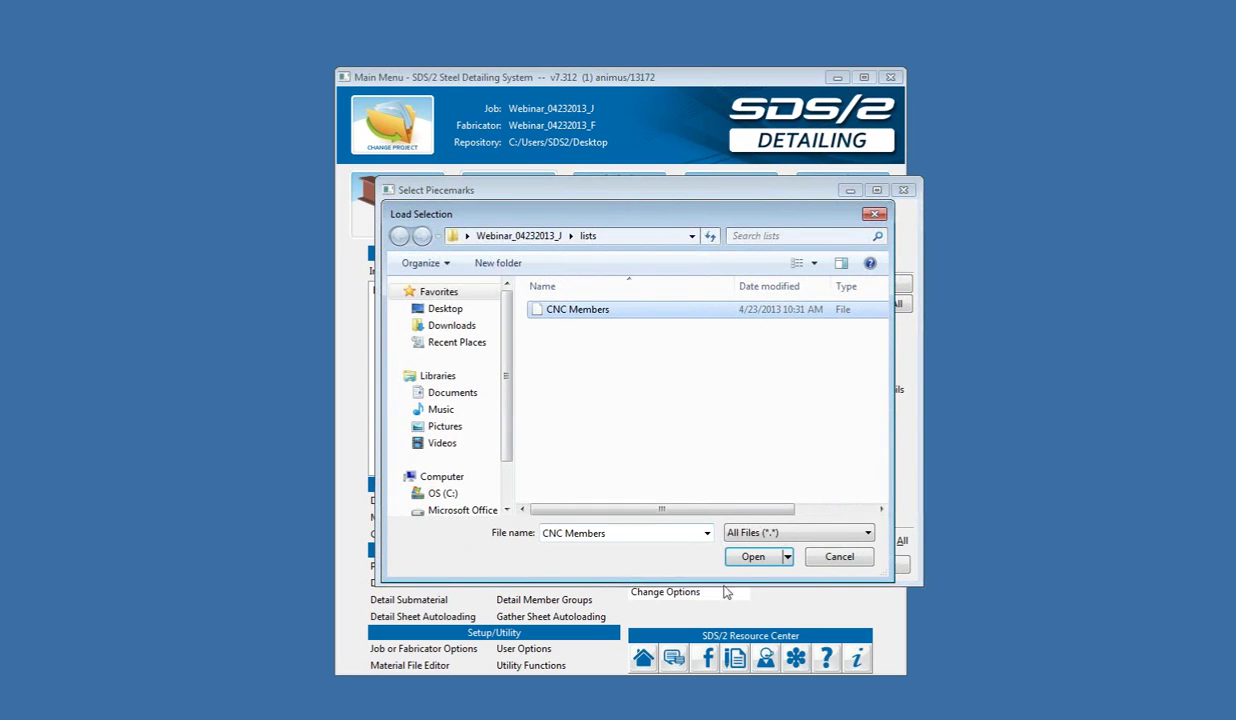
{"action": "left_click", "coordinate": [750, 556]}
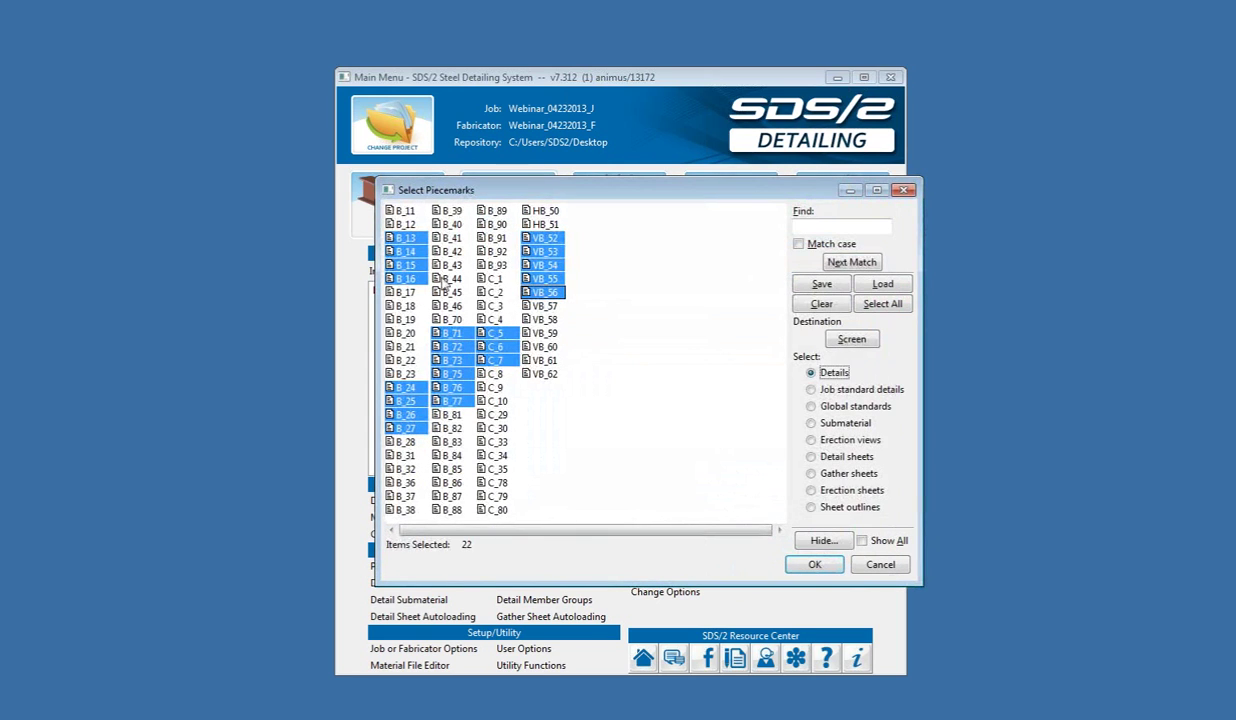
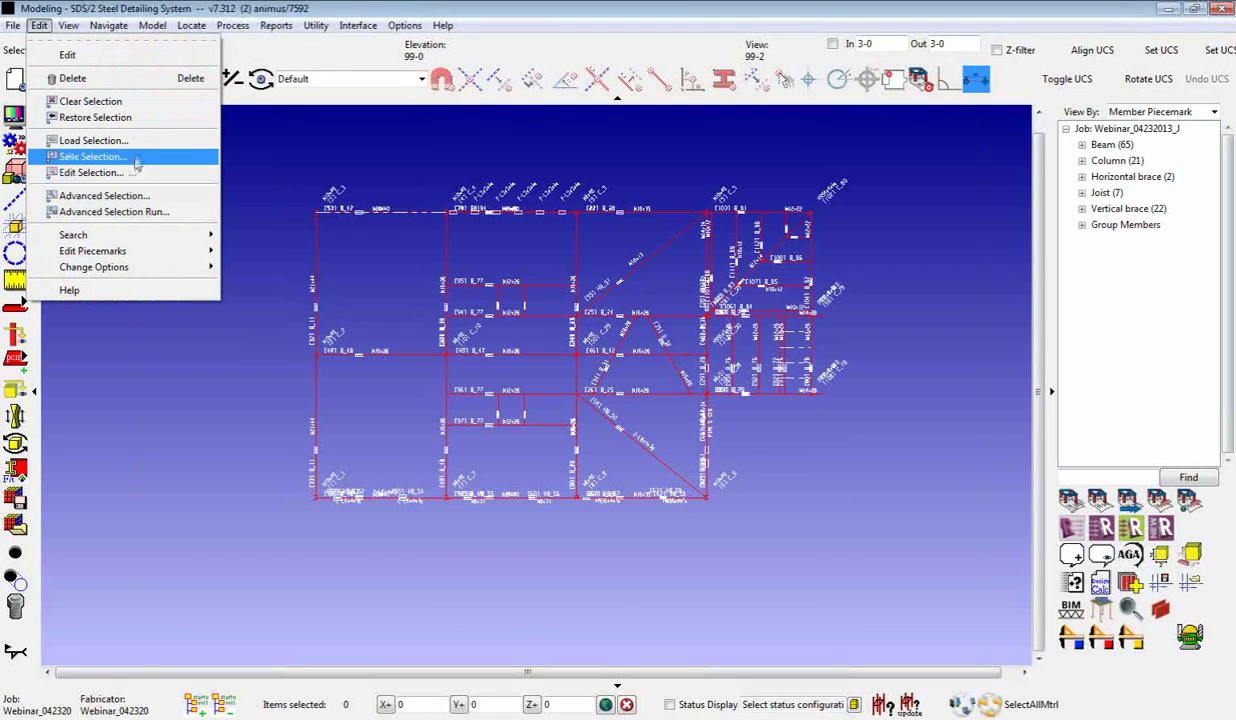
Step: Load the CNC Members list into the model as a member selection, examine the highlighted members in 3D, and clear the selection
{"action": "left_click", "coordinate": [134, 140]}
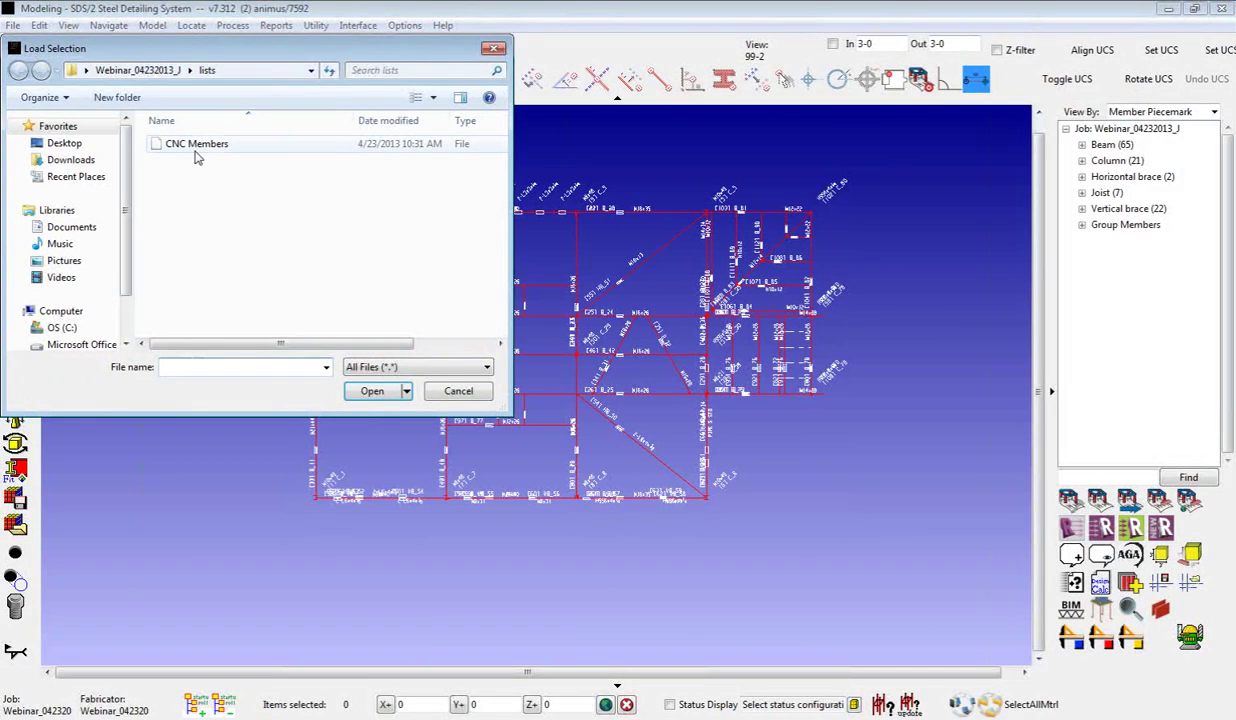
{"action": "left_click", "coordinate": [198, 150]}
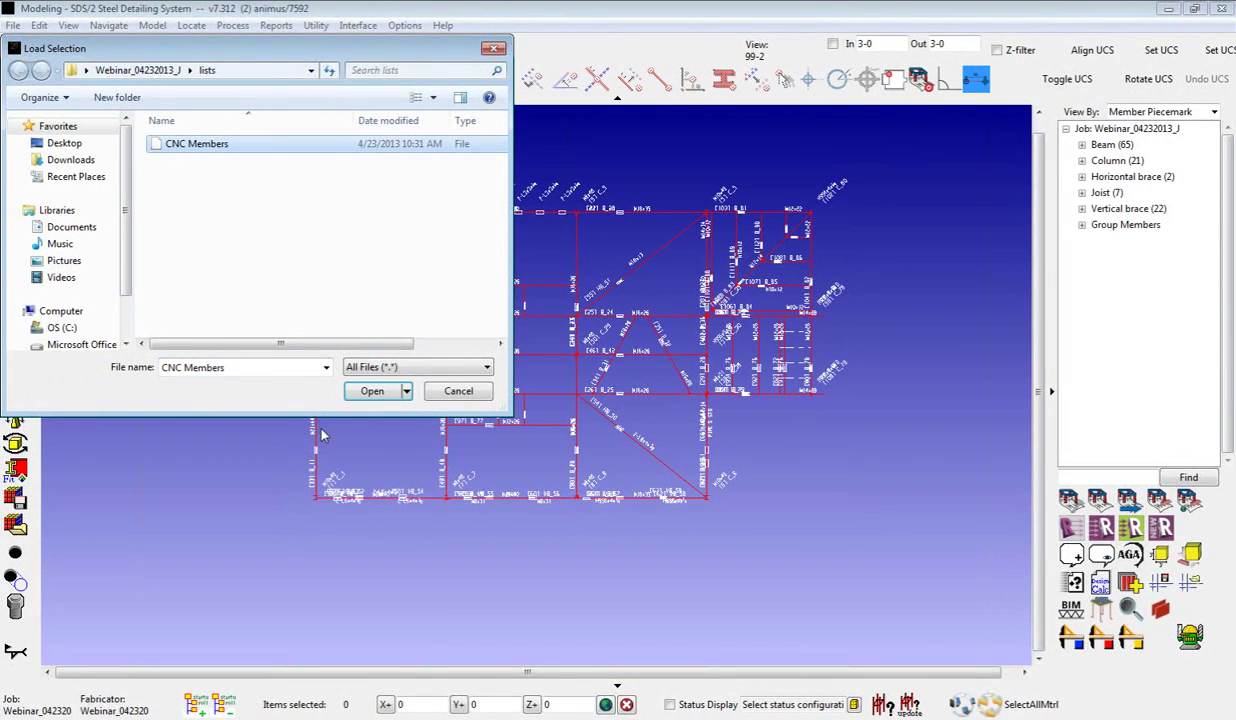
{"action": "left_click", "coordinate": [372, 393]}
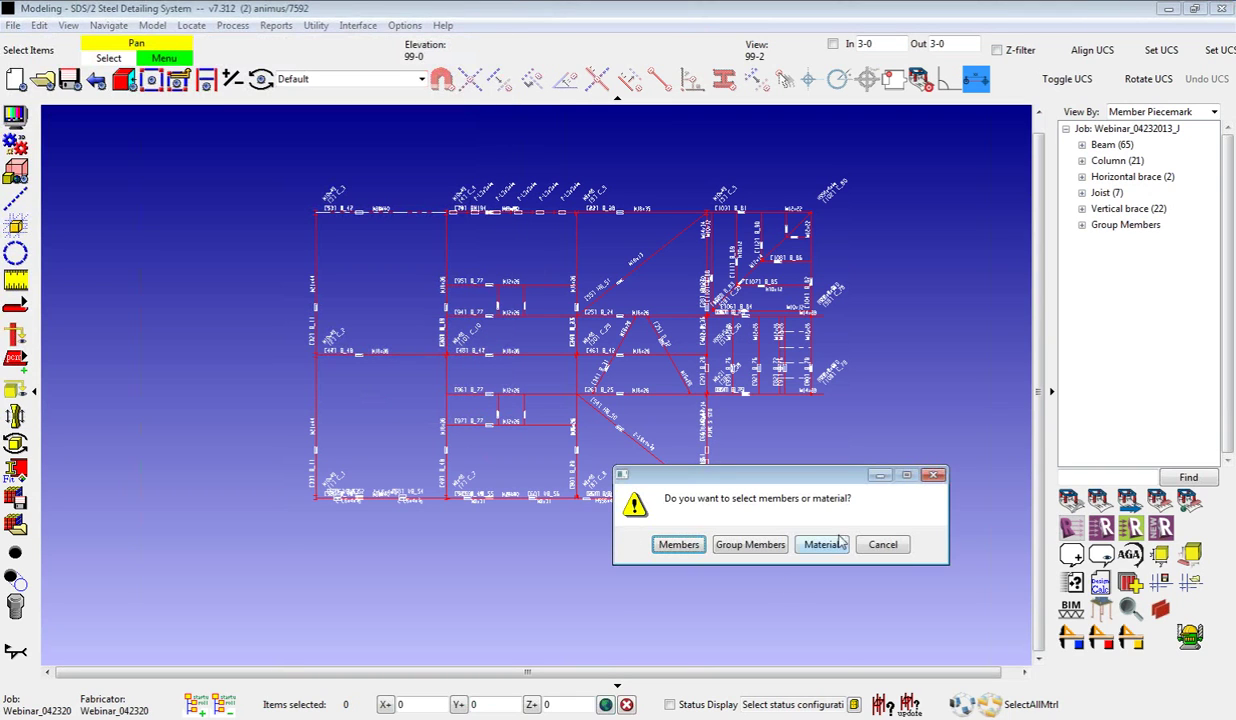
{"action": "left_click_drag", "start_coordinate": [841, 484], "coordinate": [890, 160]}
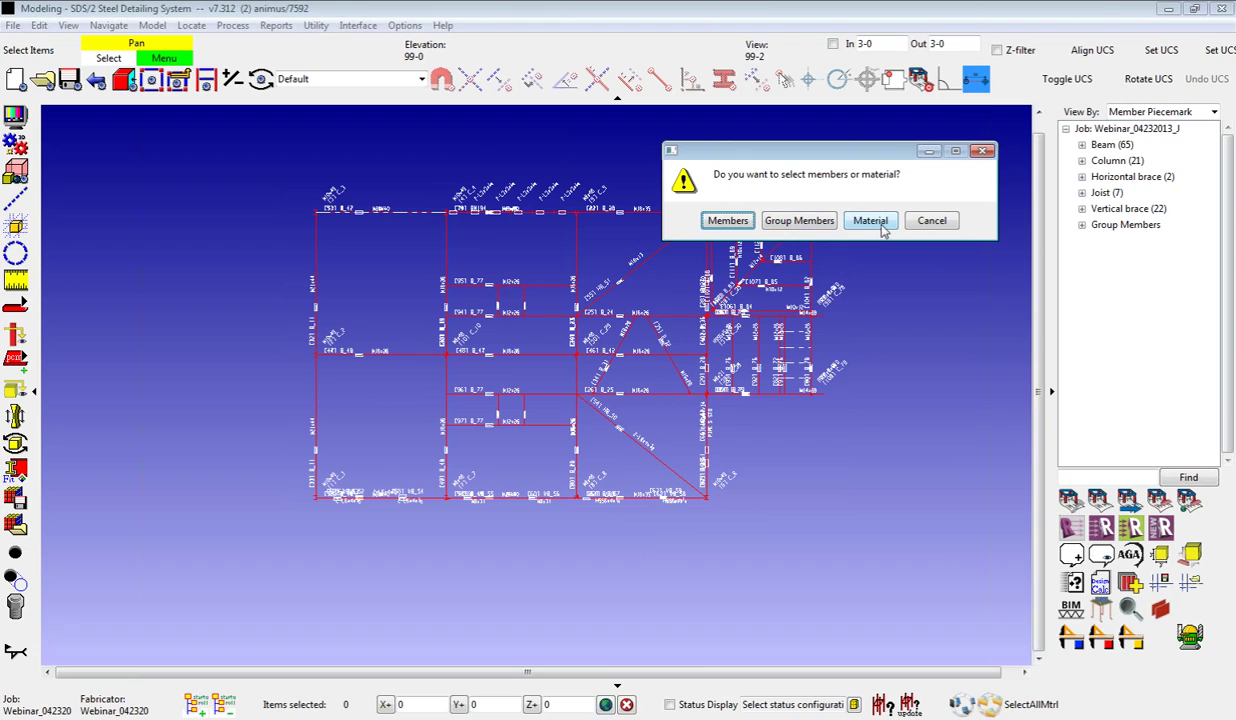
{"action": "left_click", "coordinate": [728, 221]}
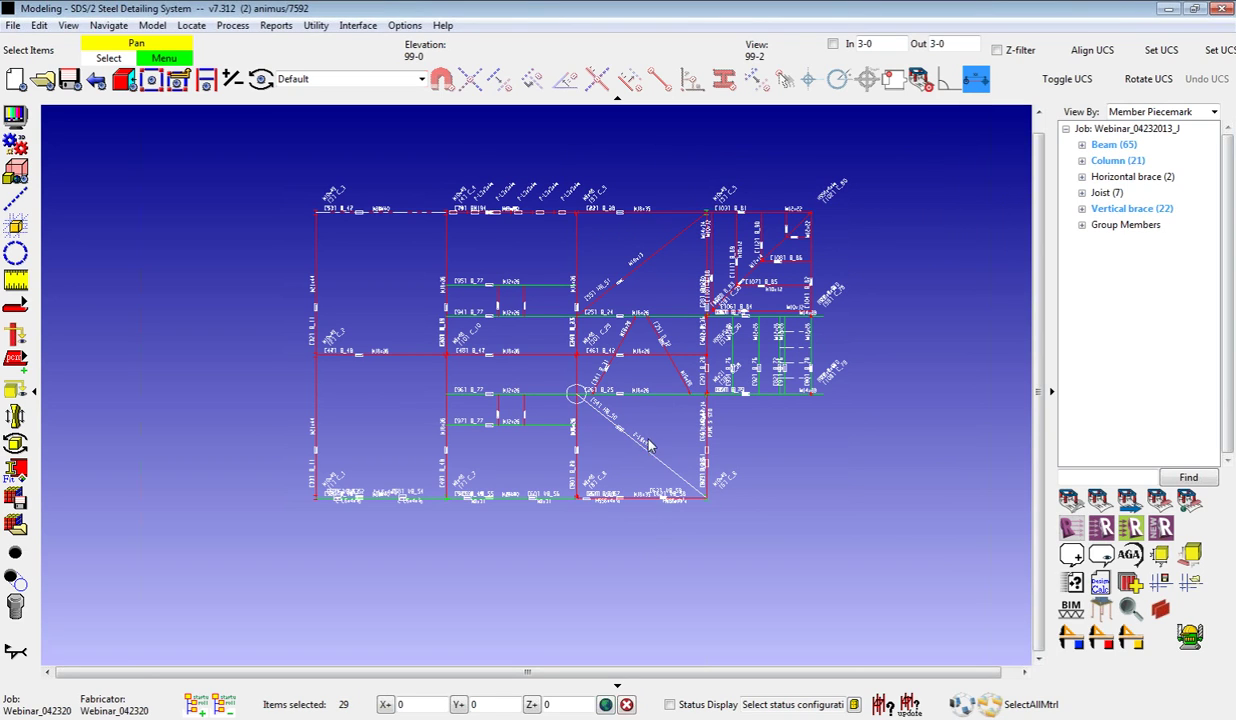
{"action": "middle_click_drag", "start_coordinate": [764, 505], "coordinate": [663, 312]}
{"action": "scroll", "coordinate": [860, 340], "scroll_direction": "up", "scroll_amount": 3}
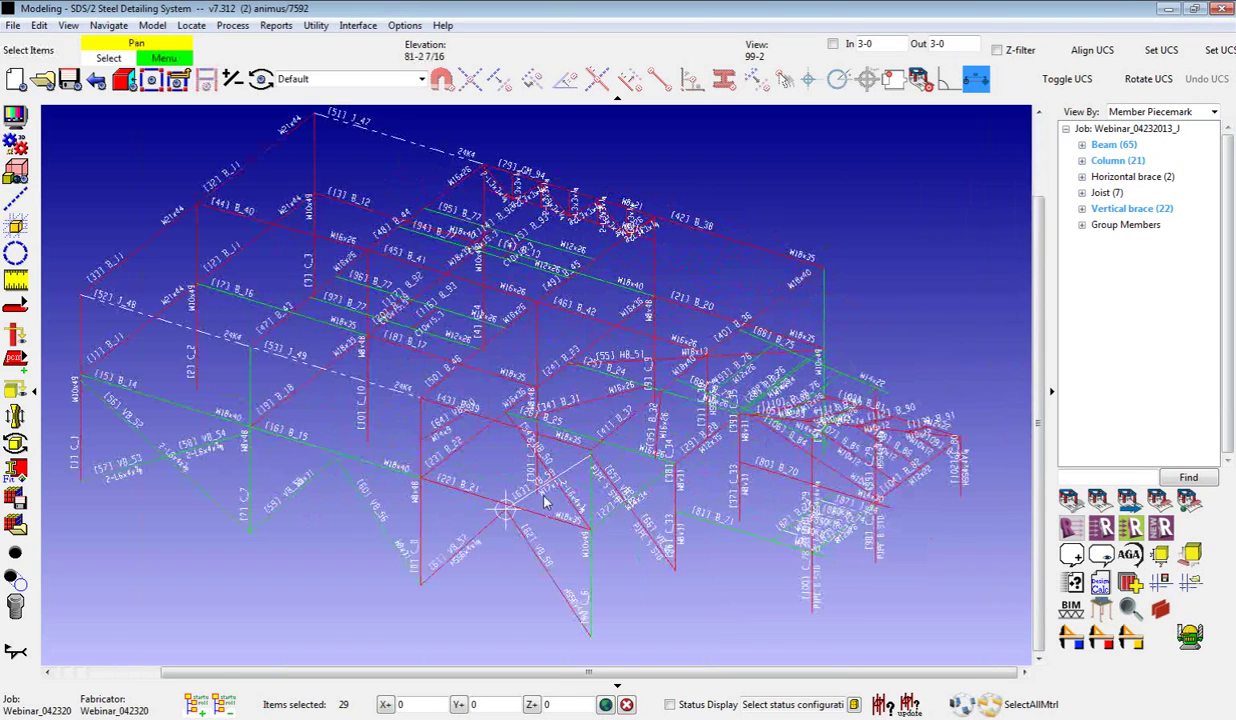
{"action": "key", "text": "Escape"}
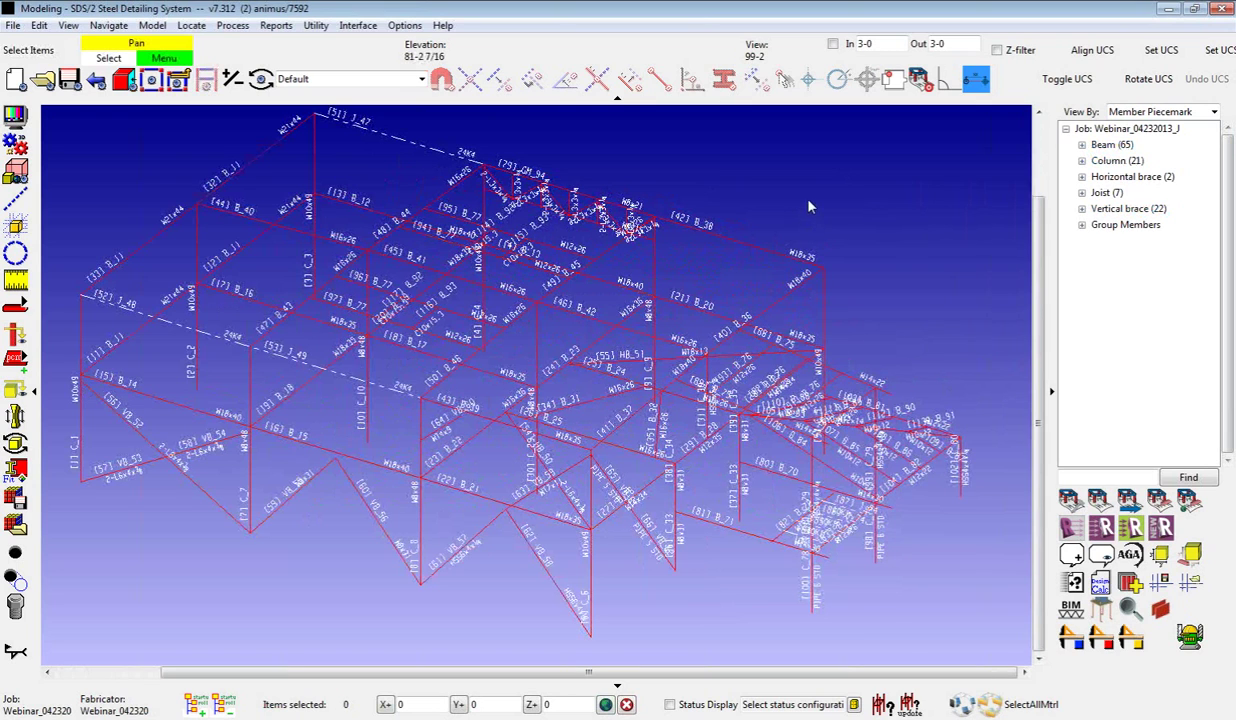
Step: Try to load the CNC Members list as a material selection while the model is displayed in stick form
{"action": "left_click", "coordinate": [39, 25]}
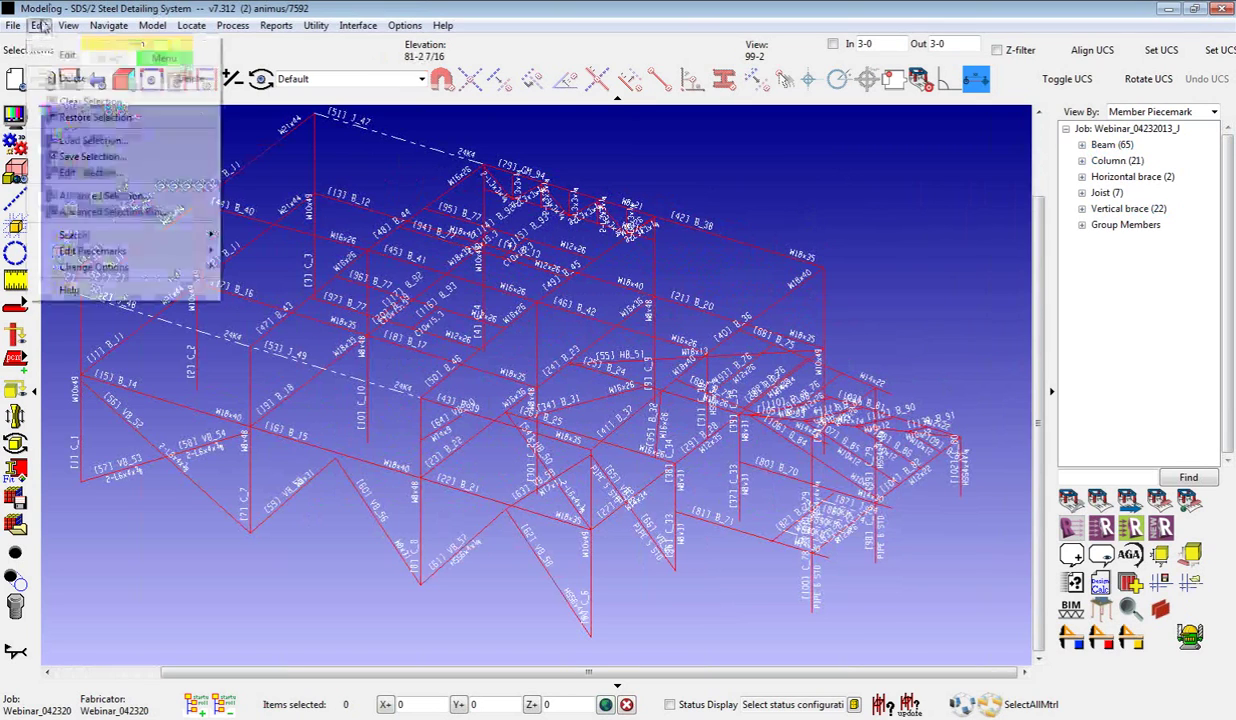
{"action": "left_click", "coordinate": [92, 141]}
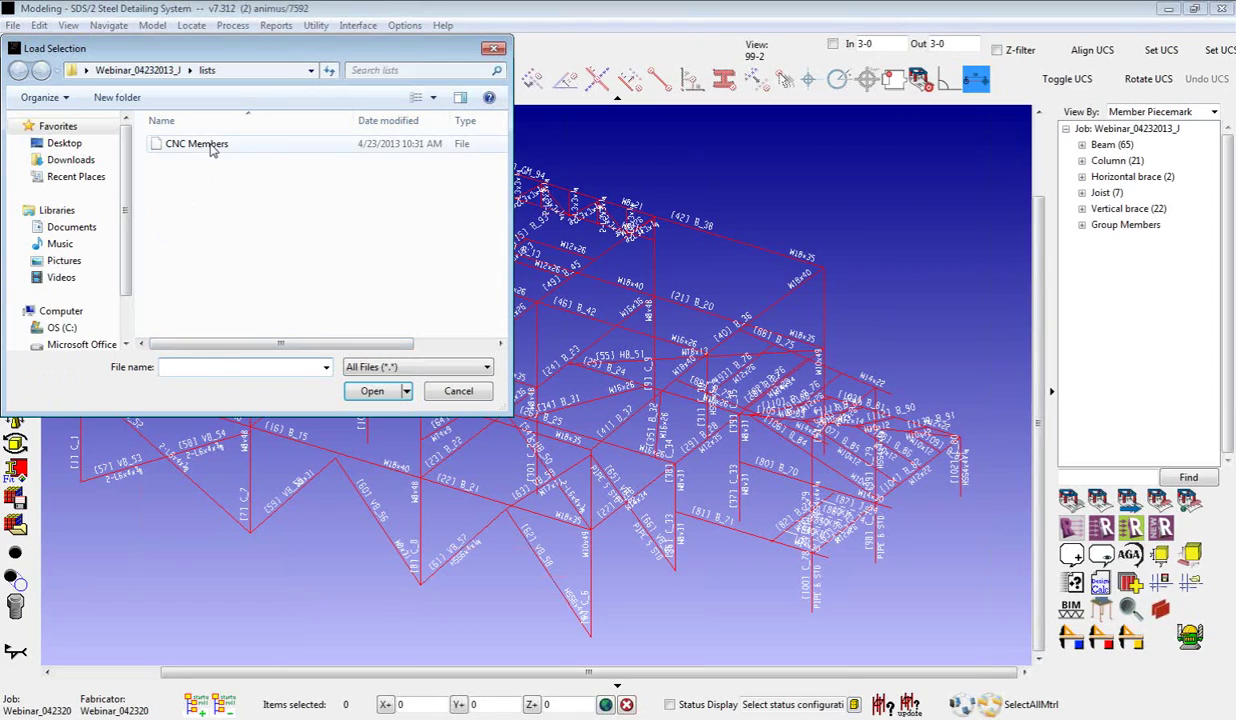
{"action": "left_click", "coordinate": [210, 144]}
{"action": "left_click", "coordinate": [370, 391]}
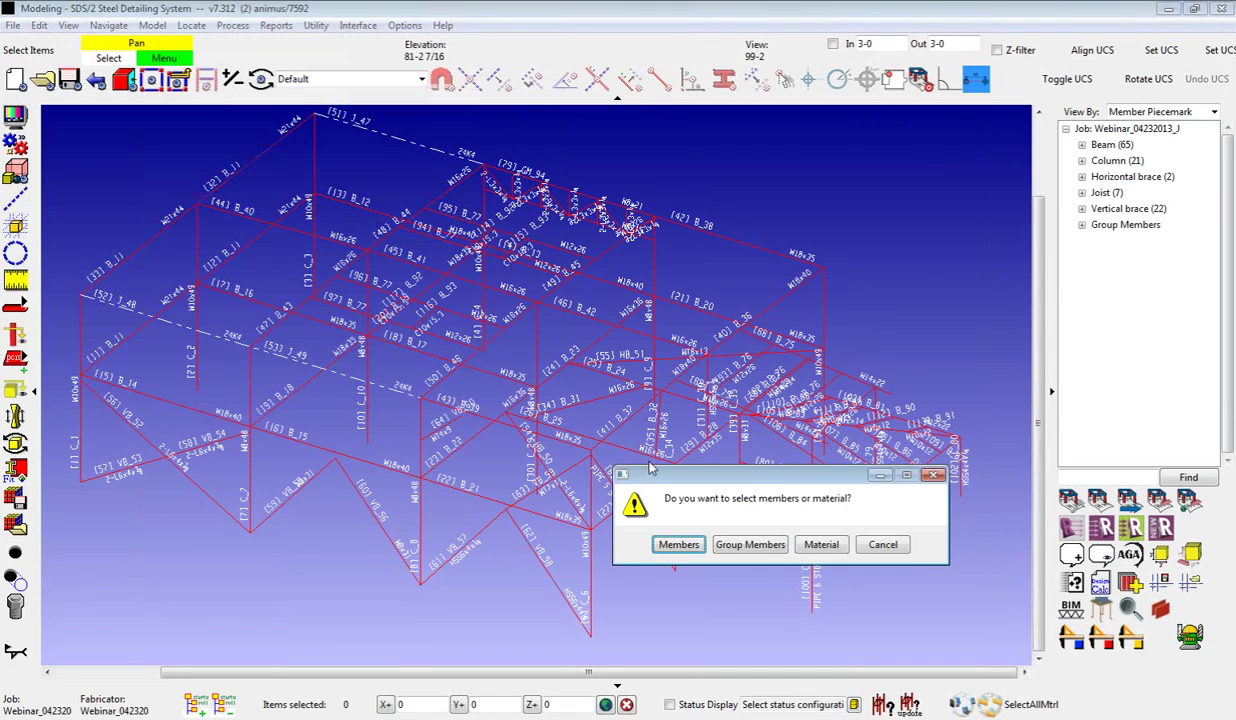
{"action": "left_click", "coordinate": [822, 545]}
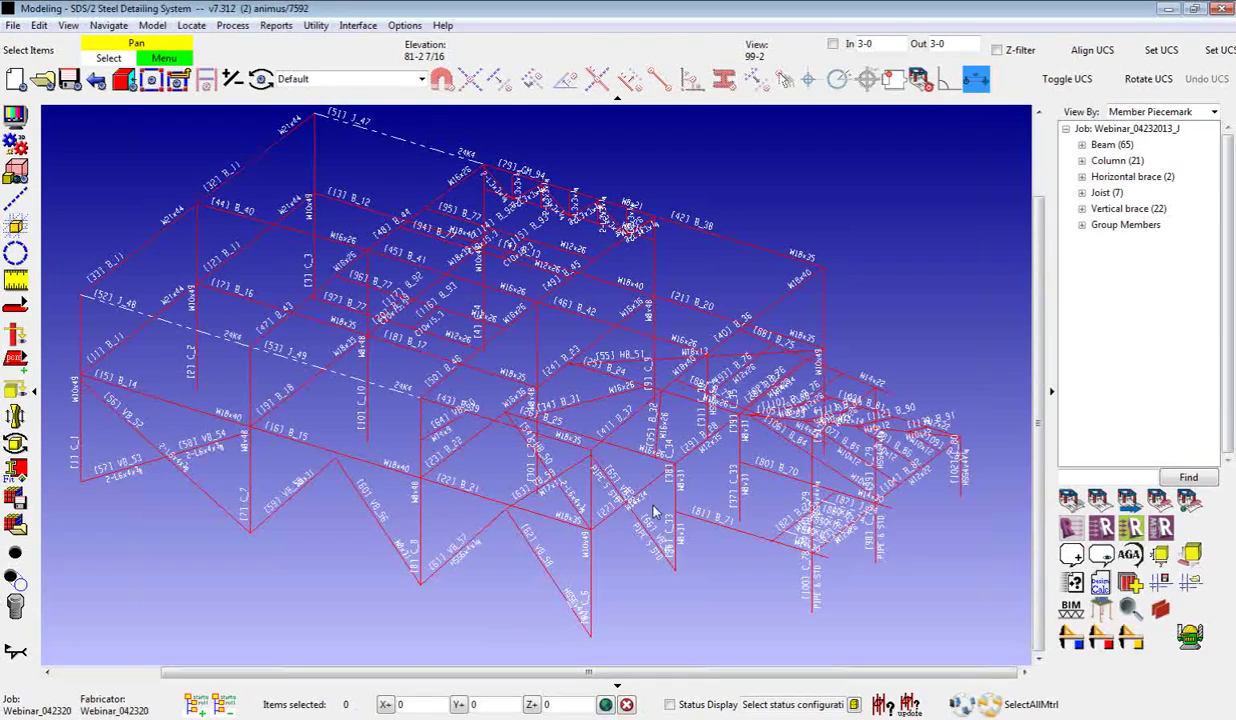
Step: Display the model's members as solids, load the CNC Members list as a material selection, and clear the selection
{"action": "middle_click_drag", "start_coordinate": [817, 287], "coordinate": [877, 265]}
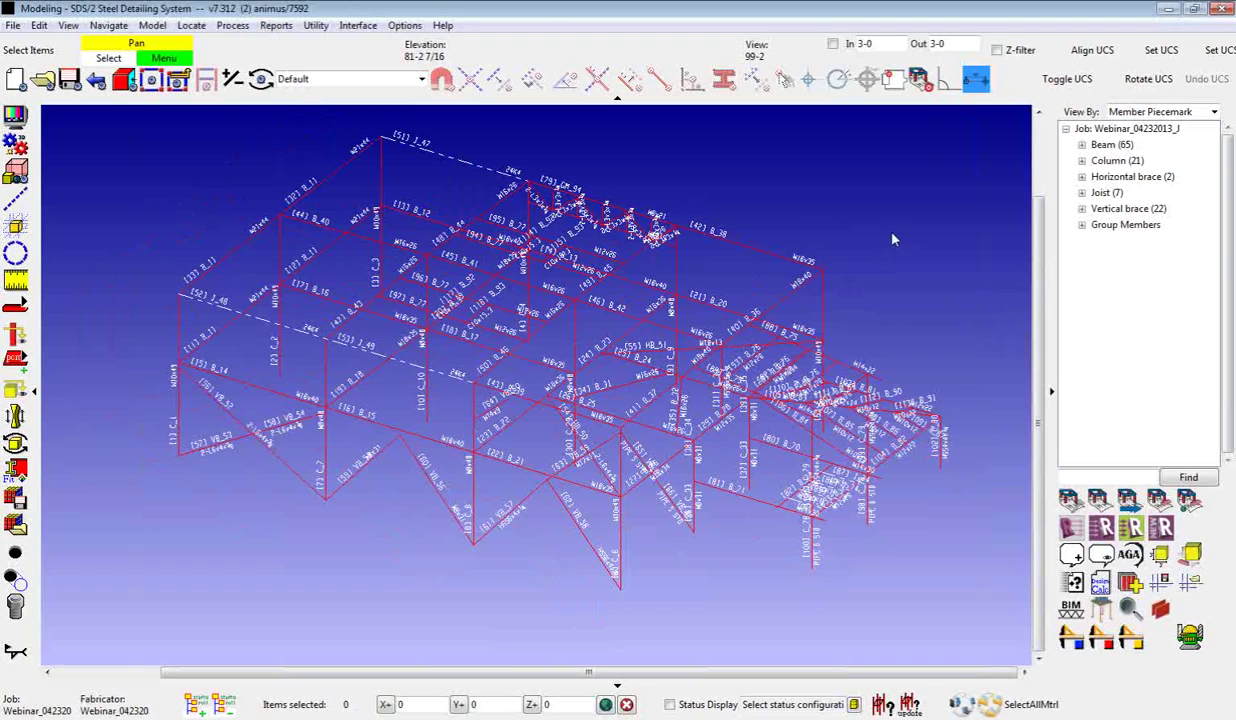
{"action": "scroll", "coordinate": [893, 238], "scroll_direction": "up", "scroll_amount": 1}
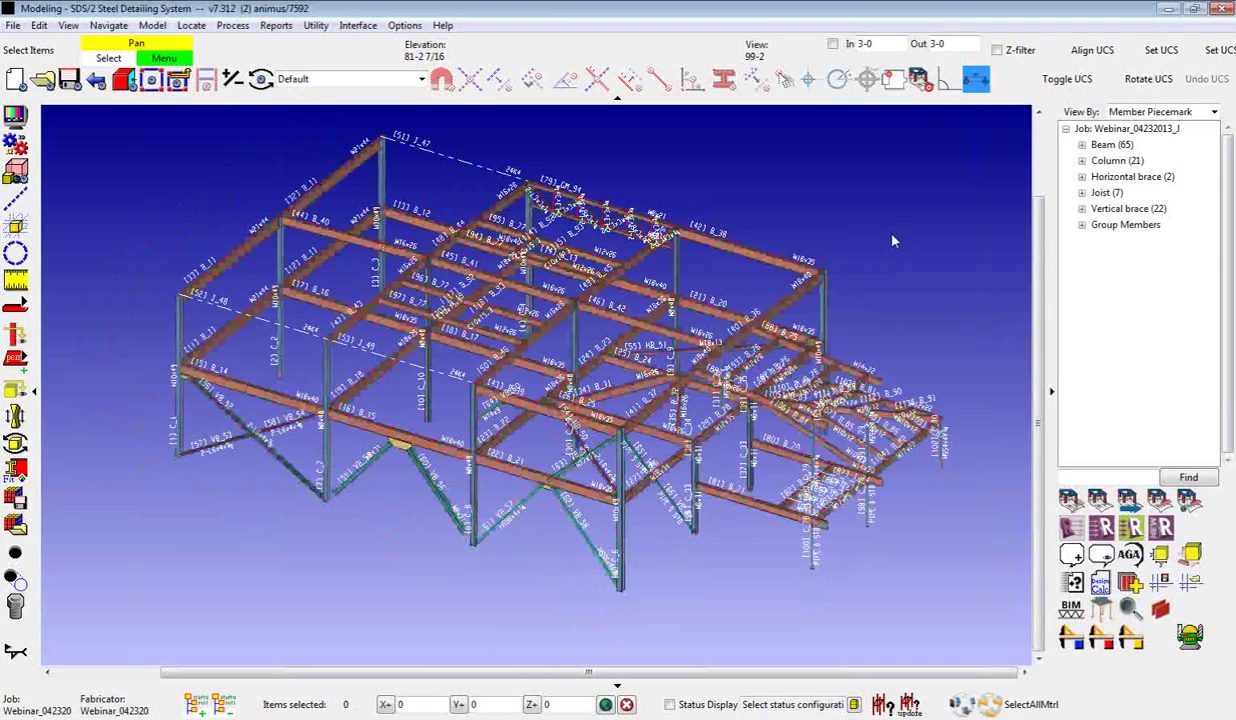
{"action": "scroll", "coordinate": [905, 275], "scroll_direction": "down", "scroll_amount": 1}
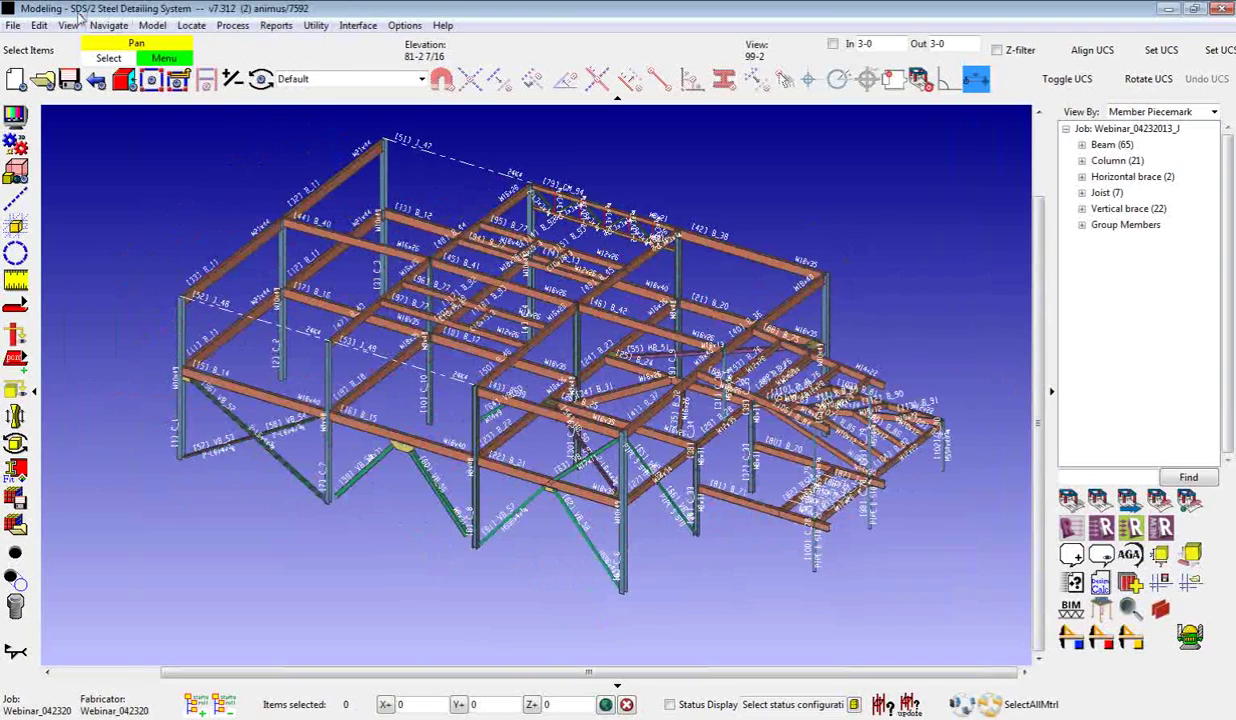
{"action": "left_click", "coordinate": [40, 25]}
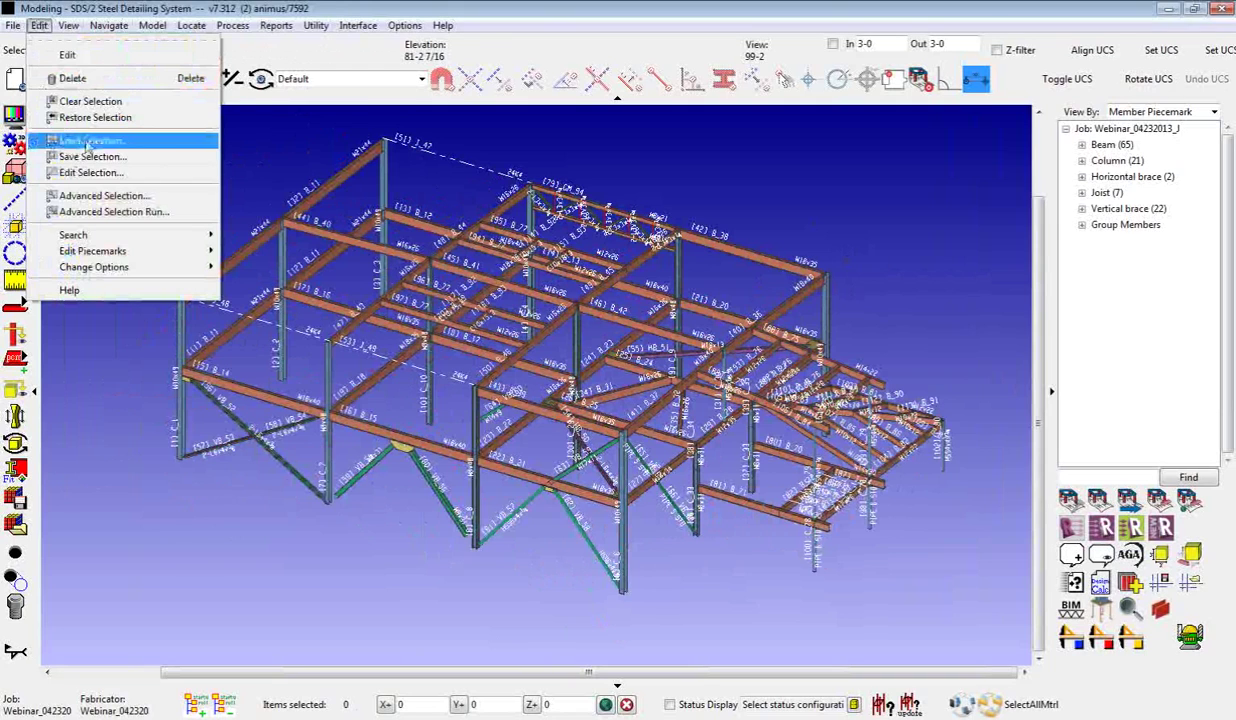
{"action": "left_click", "coordinate": [90, 140]}
{"action": "left_click", "coordinate": [186, 146]}
{"action": "left_click", "coordinate": [372, 391]}
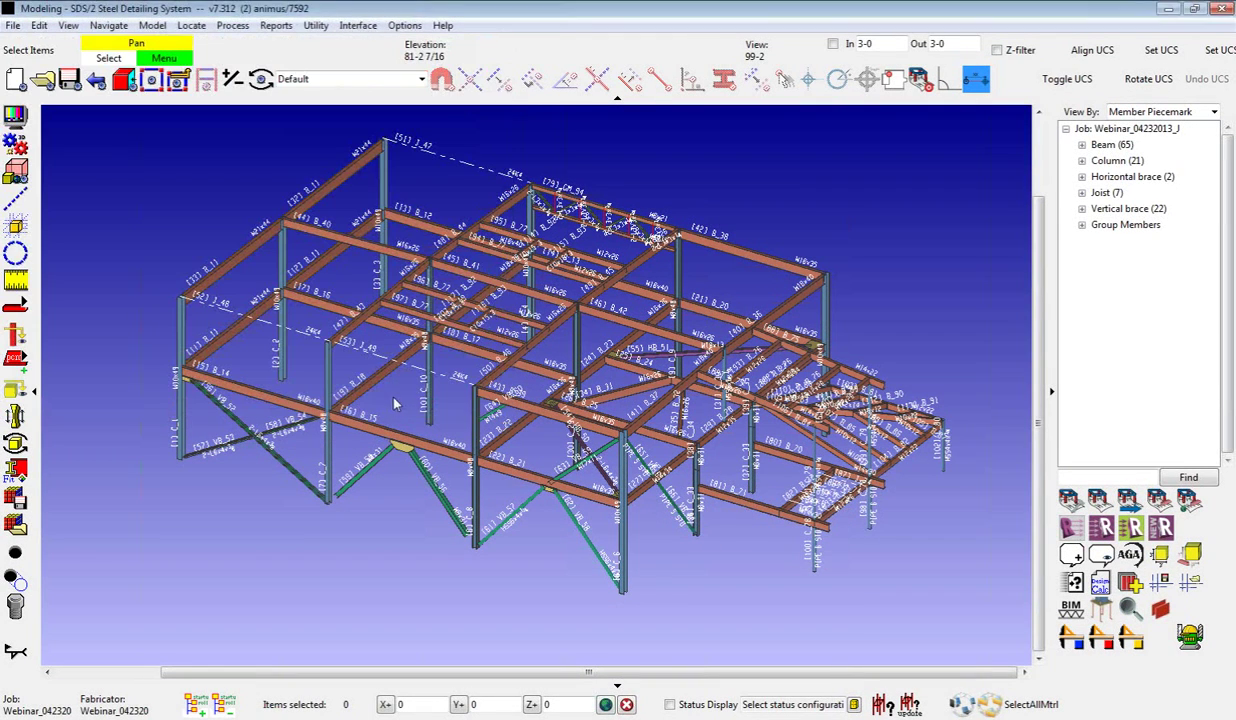
{"action": "left_click", "coordinate": [828, 548]}
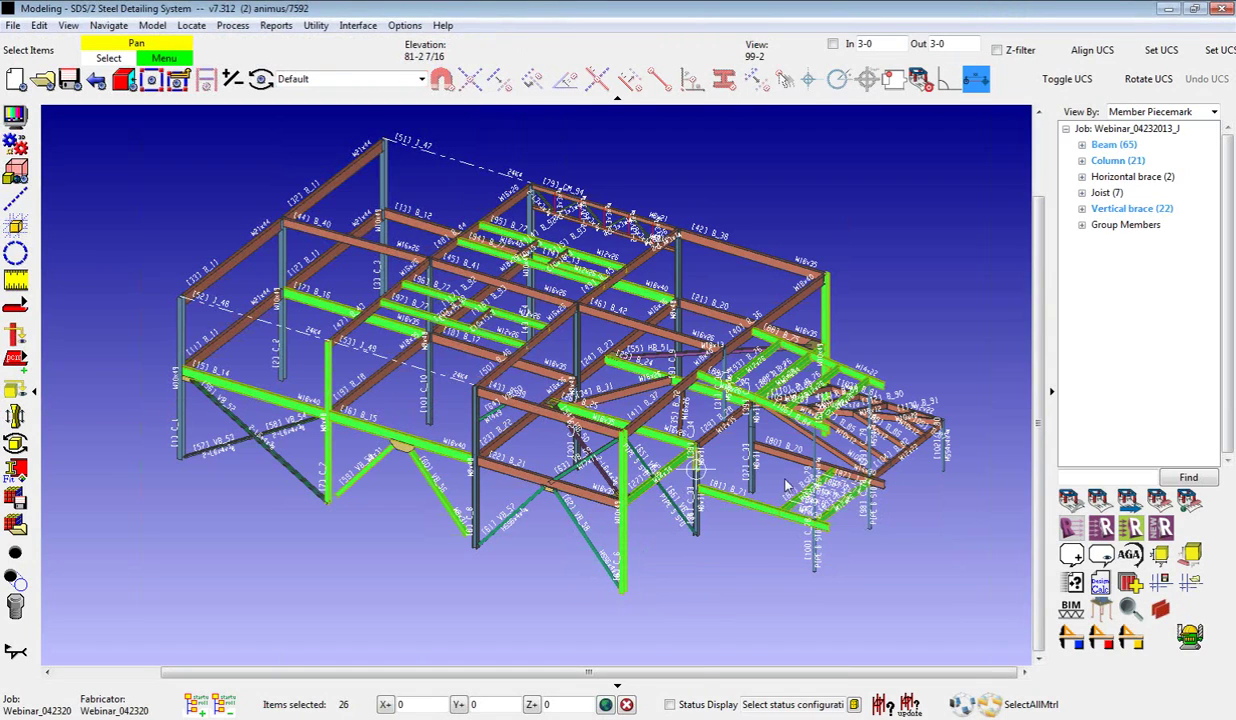
{"action": "left_click", "coordinate": [880, 232]}
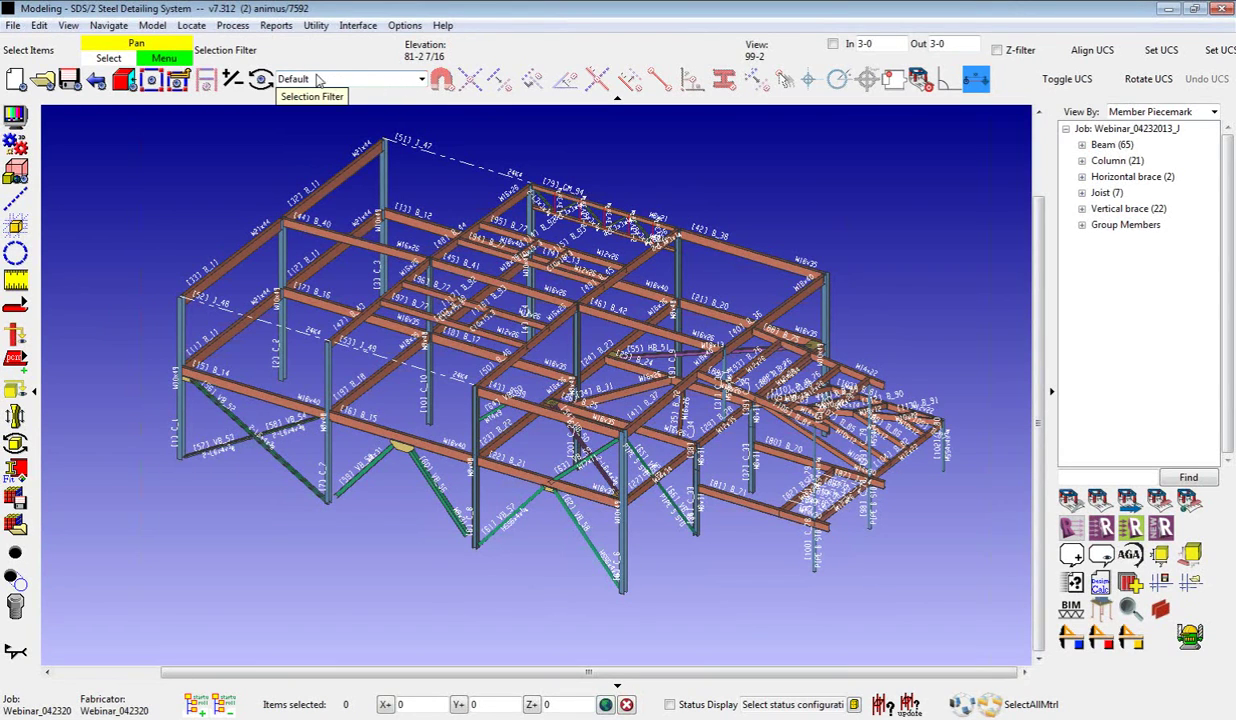
Step: Set the selection filter to Holes and try to load the CNC Members list as a material selection
{"action": "left_click", "coordinate": [420, 80]}
{"action": "left_click", "coordinate": [305, 198]}
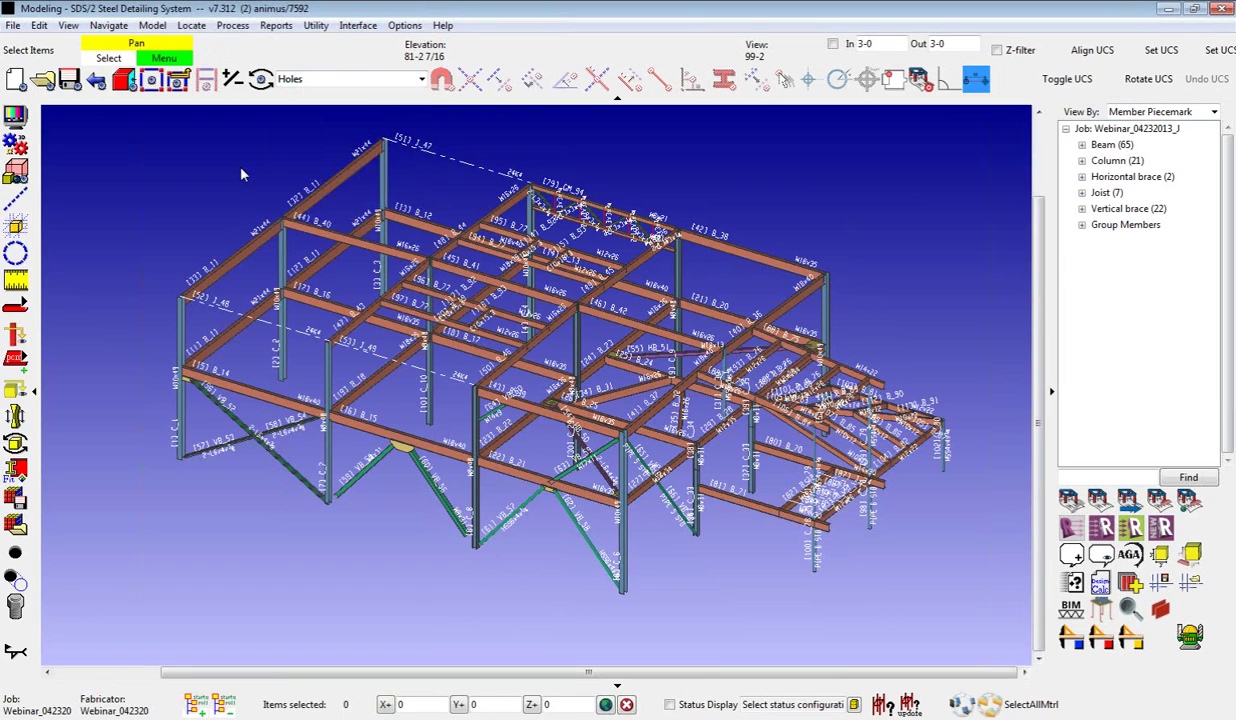
{"action": "left_click", "coordinate": [40, 25]}
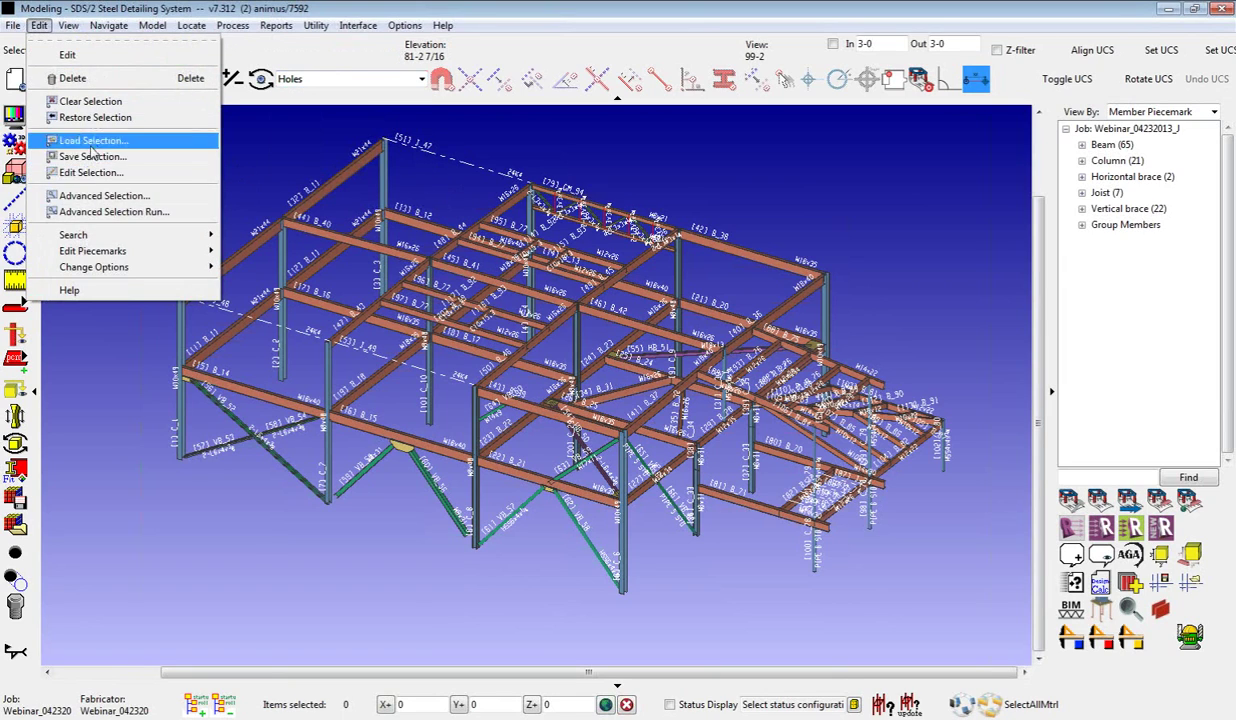
{"action": "left_click", "coordinate": [85, 137]}
{"action": "double_click", "coordinate": [205, 146]}
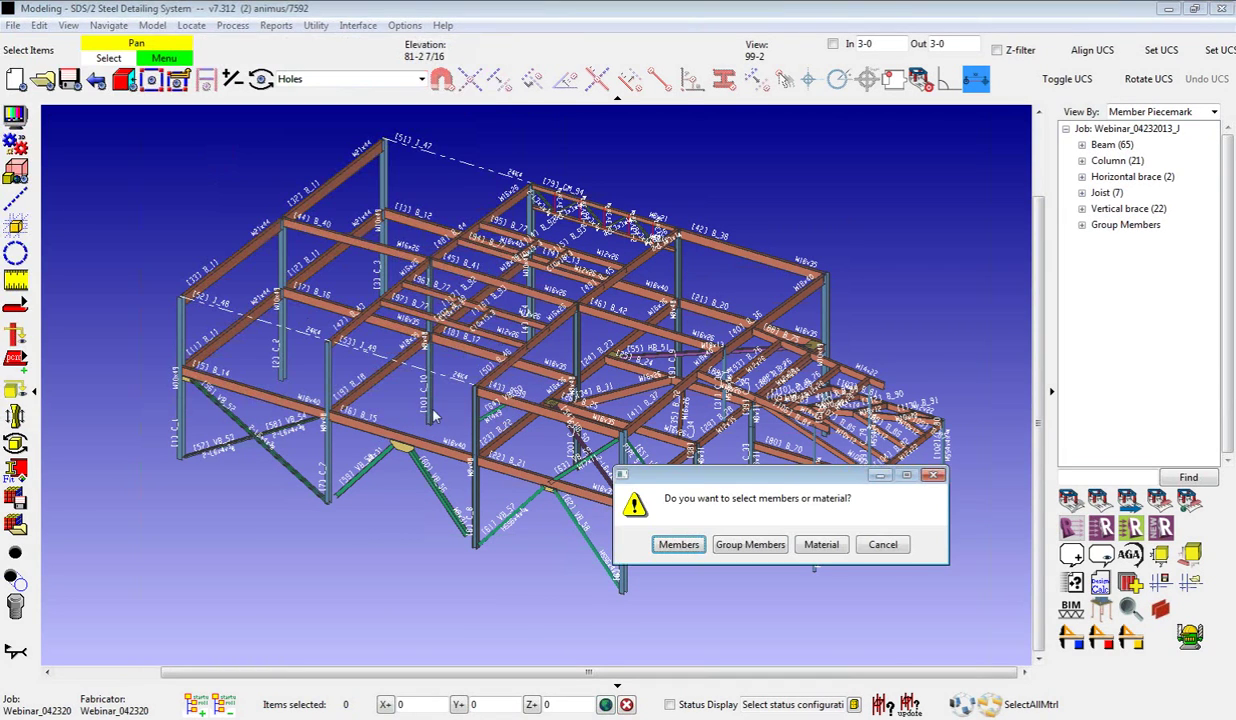
{"action": "left_click", "coordinate": [821, 544]}
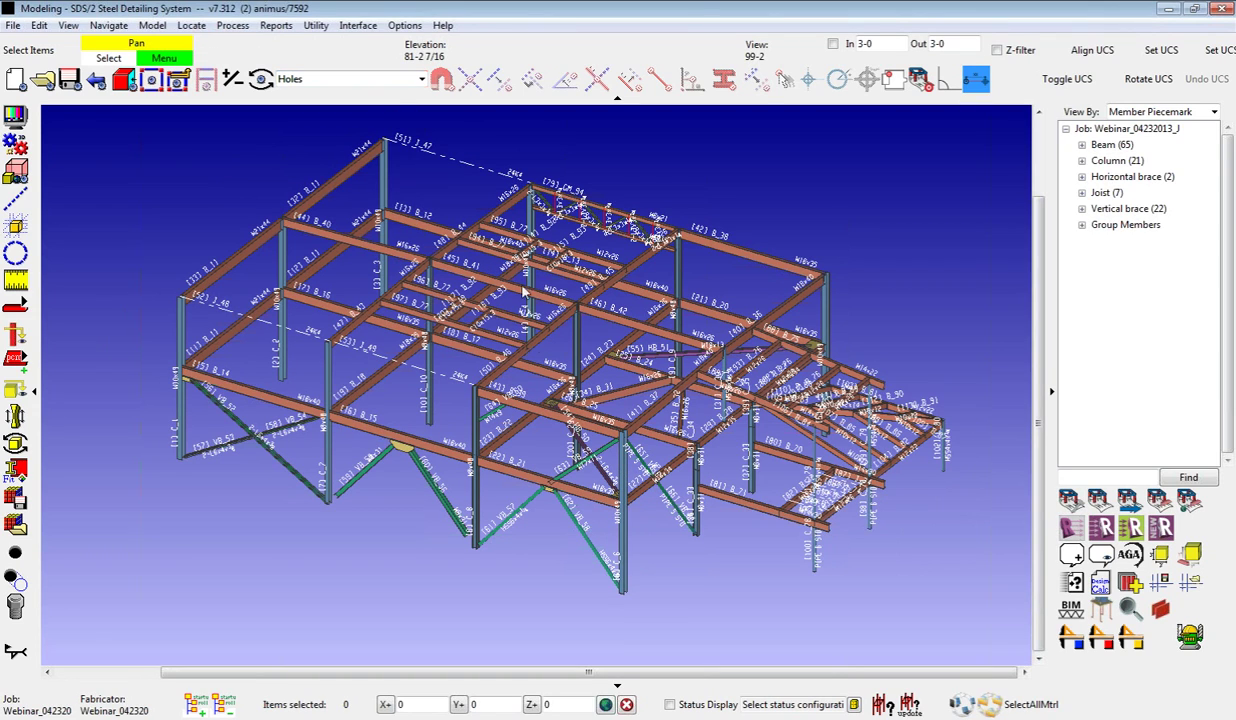
Step: Restore the Default selection filter, select the members in the bays around columns C_1 and C_2, and save them as the member list "issue1 members"
{"action": "left_click", "coordinate": [360, 79]}
{"action": "left_click", "coordinate": [356, 95]}
{"action": "middle_click_drag", "start_coordinate": [907, 385], "coordinate": [818, 189]}
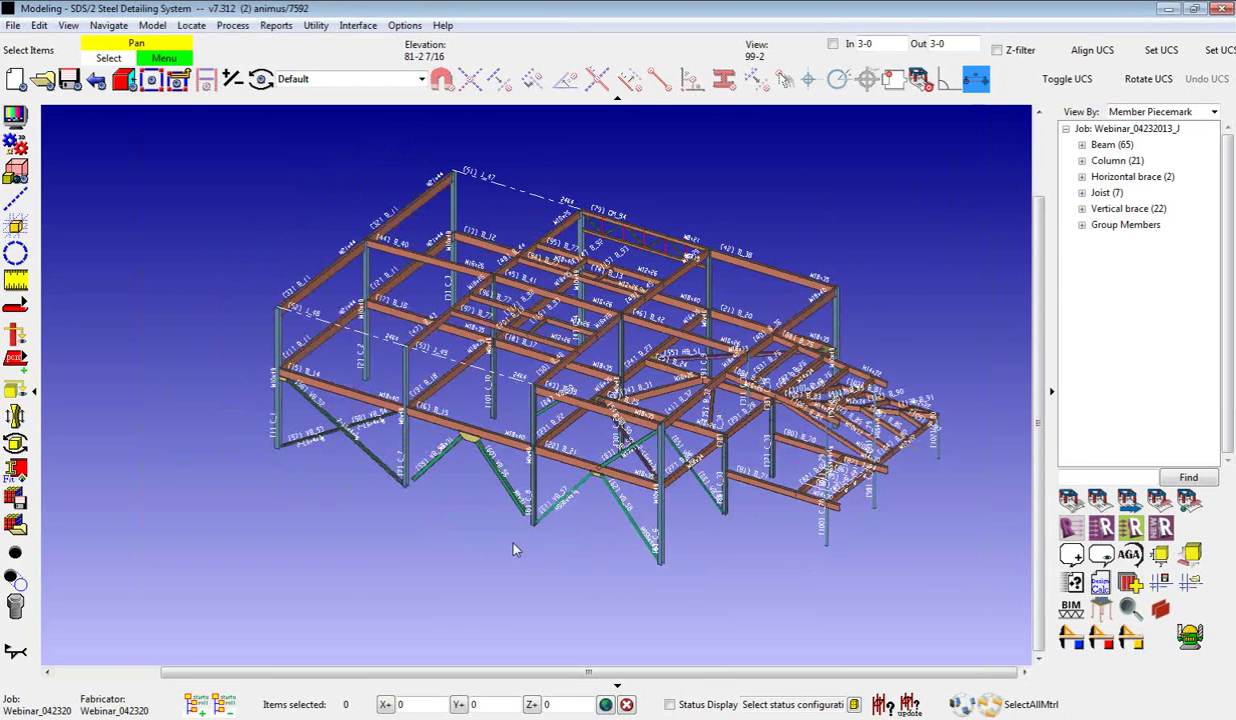
{"action": "left_click_drag", "start_coordinate": [211, 135], "coordinate": [263, 327]}
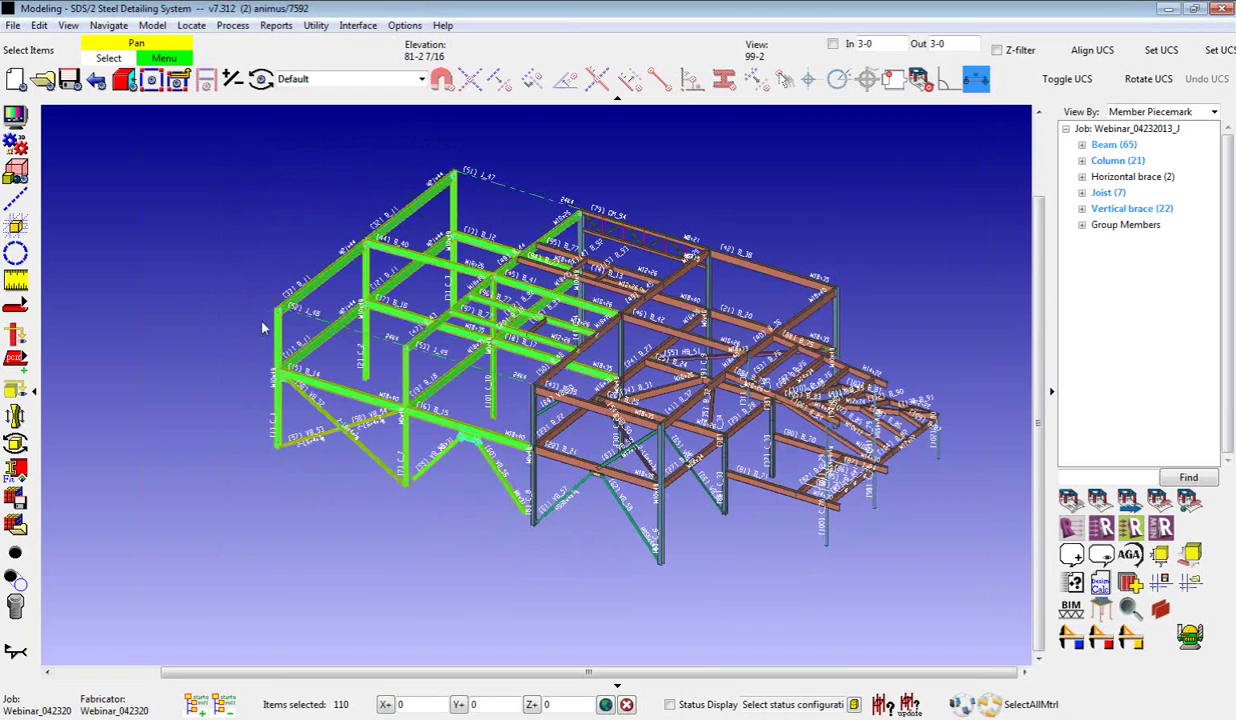
{"action": "left_click", "coordinate": [40, 26]}
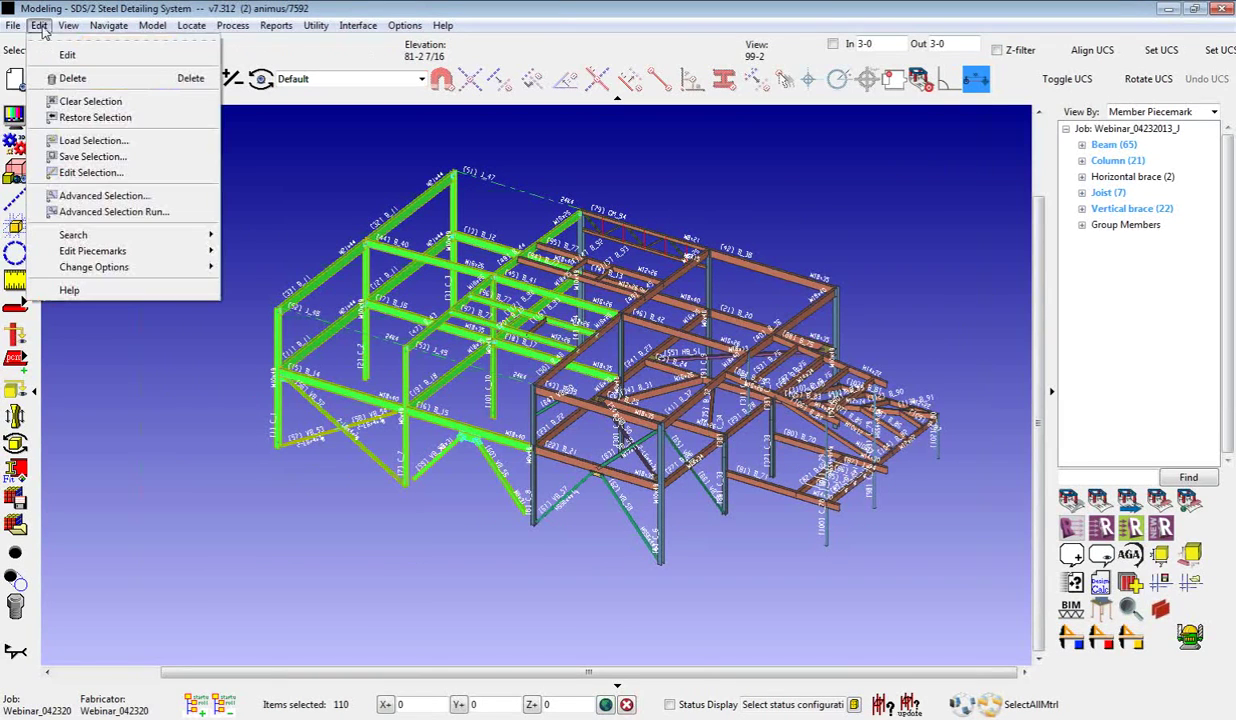
{"action": "left_click", "coordinate": [108, 157]}
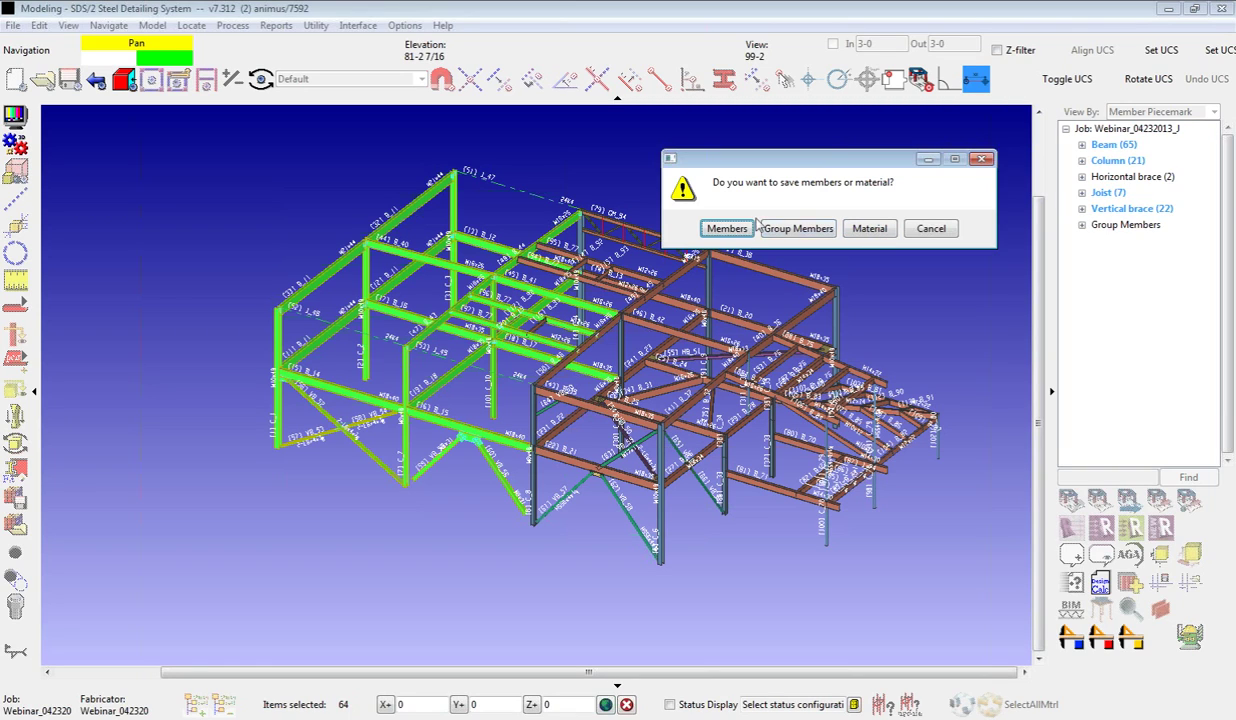
{"action": "left_click", "coordinate": [727, 229]}
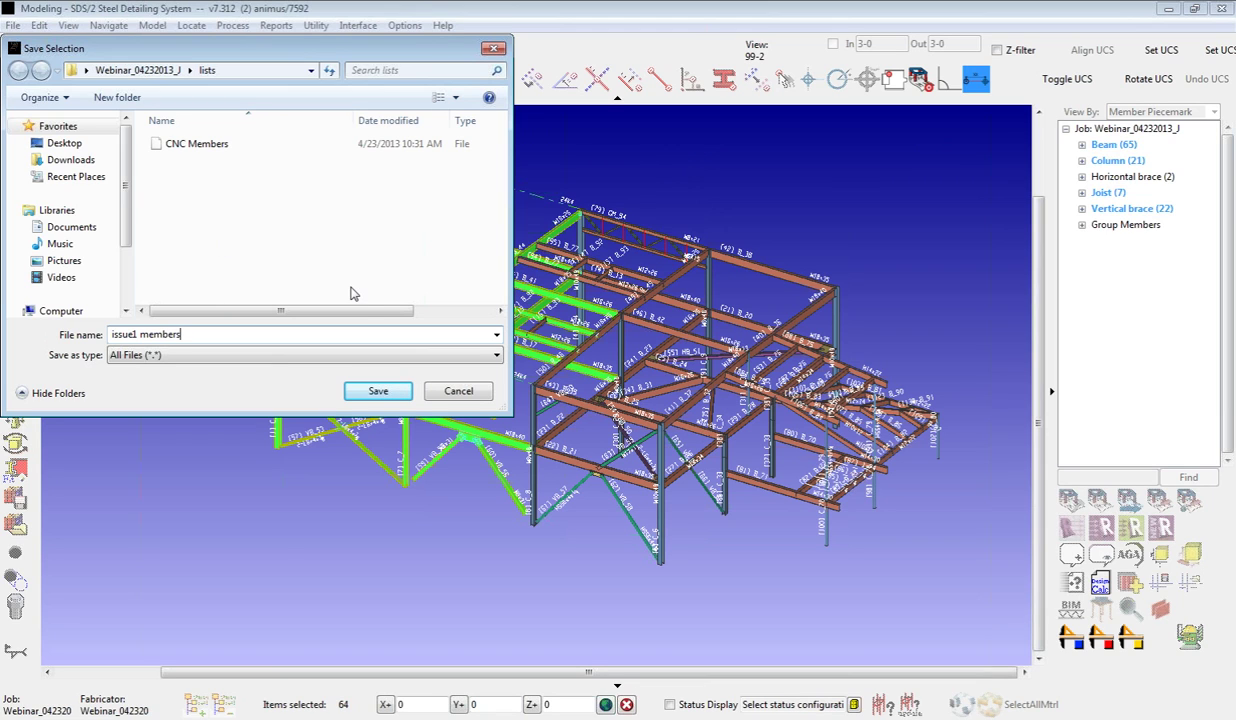
{"action": "left_click", "coordinate": [377, 390]}
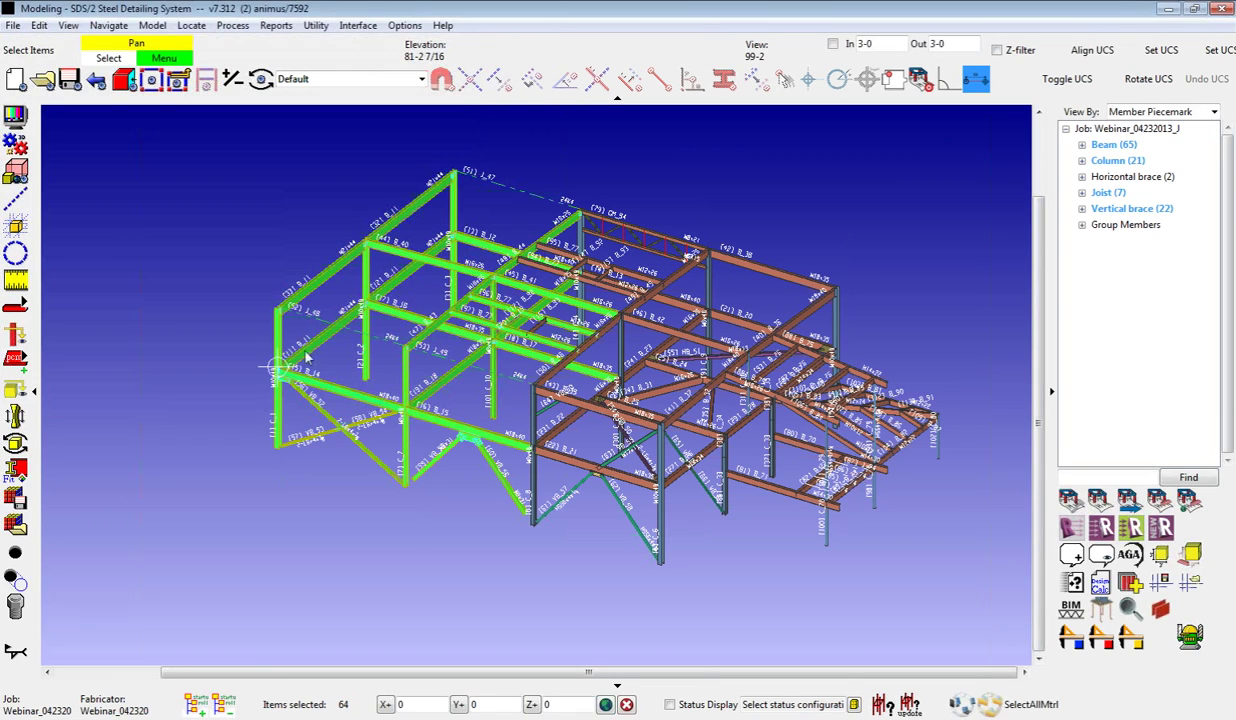
{"action": "left_click", "coordinate": [212, 246]}
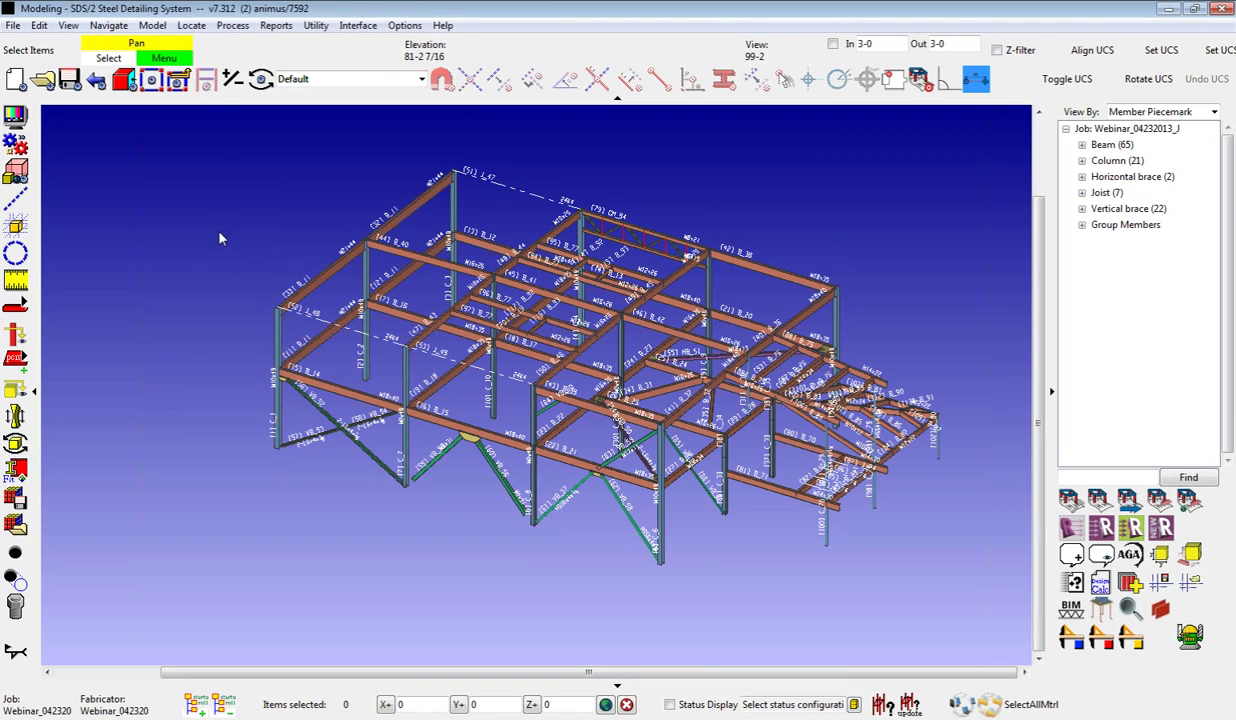
Step: Load the issue1 members list into the model as a member selection, and clear the selection
{"action": "left_click", "coordinate": [39, 25]}
{"action": "left_click", "coordinate": [80, 138]}
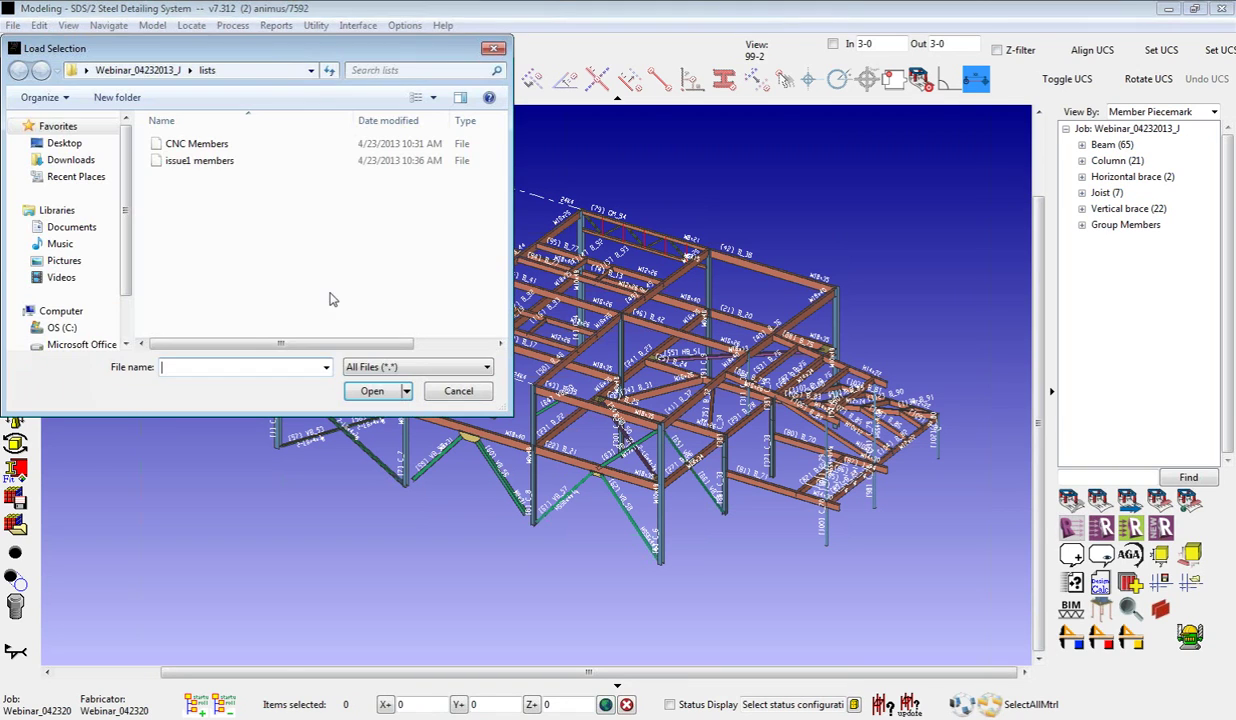
{"action": "left_click", "coordinate": [187, 161]}
{"action": "left_click", "coordinate": [371, 391]}
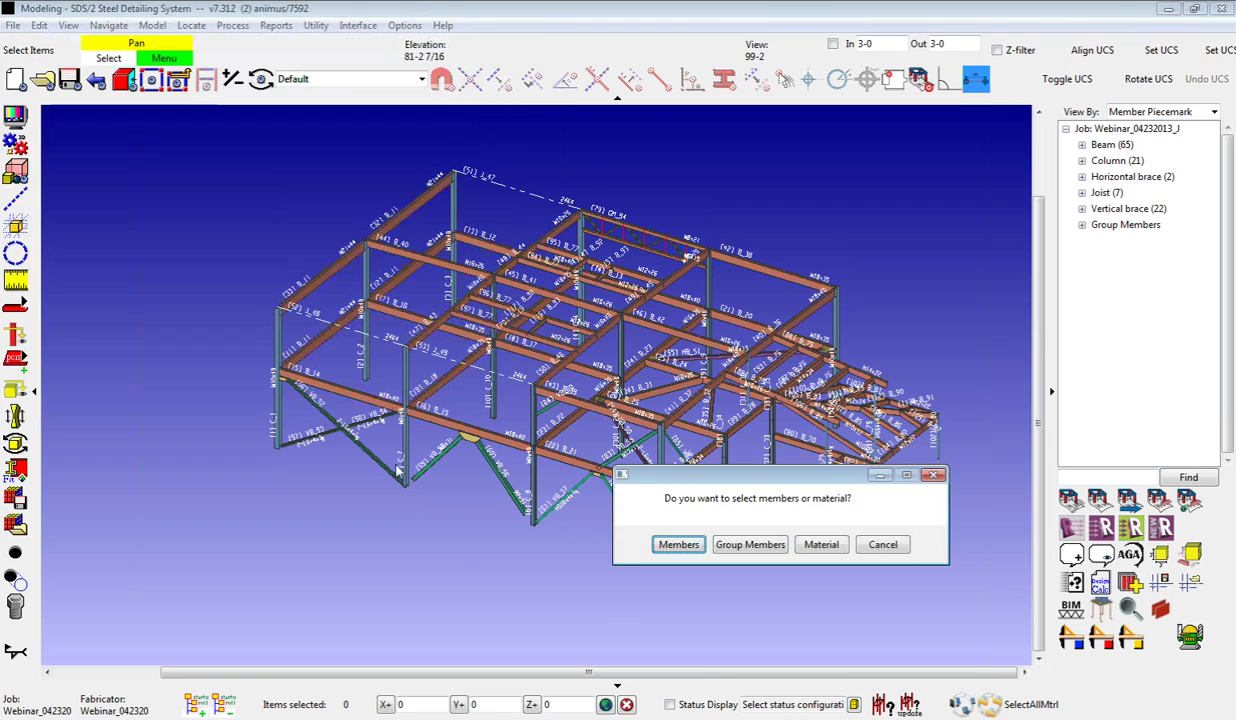
{"action": "left_click", "coordinate": [677, 544]}
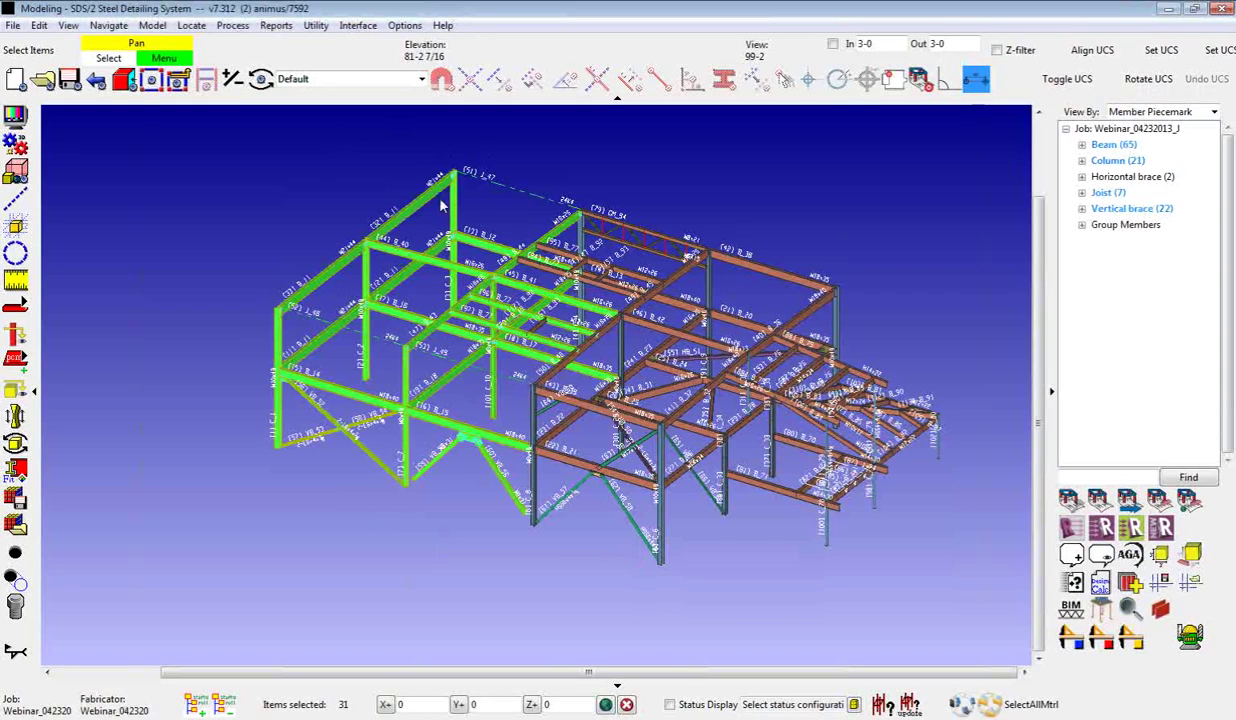
{"action": "left_click", "coordinate": [310, 190]}
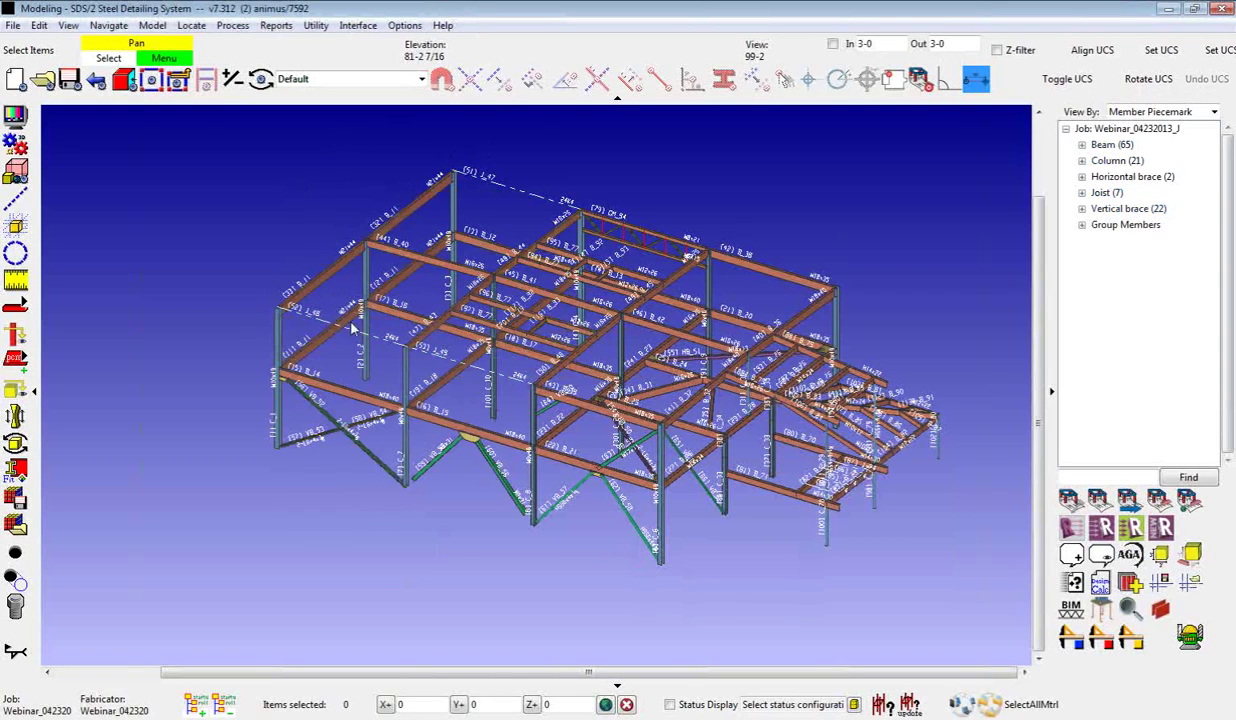
Step: Load the issue1 members list into the model as a group member selection
{"action": "left_click", "coordinate": [40, 26]}
{"action": "left_click", "coordinate": [90, 138]}
{"action": "left_click", "coordinate": [198, 162]}
{"action": "double_click", "coordinate": [196, 164]}
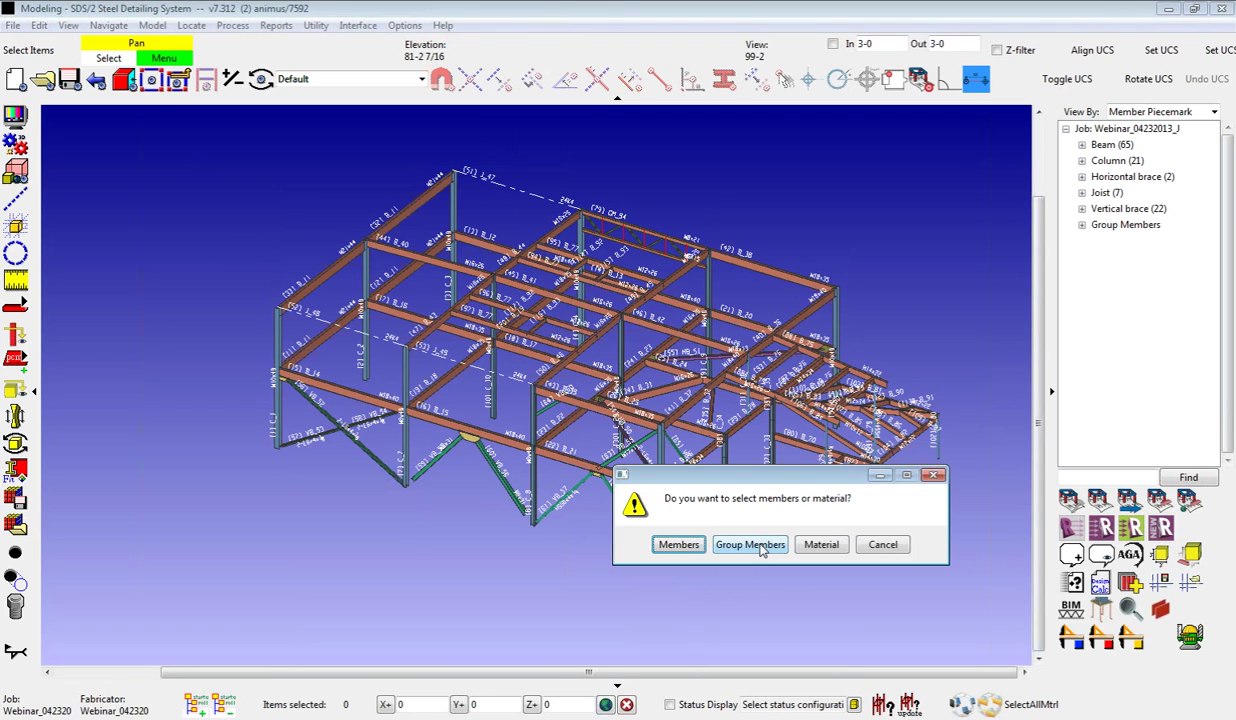
{"action": "left_click", "coordinate": [760, 549]}
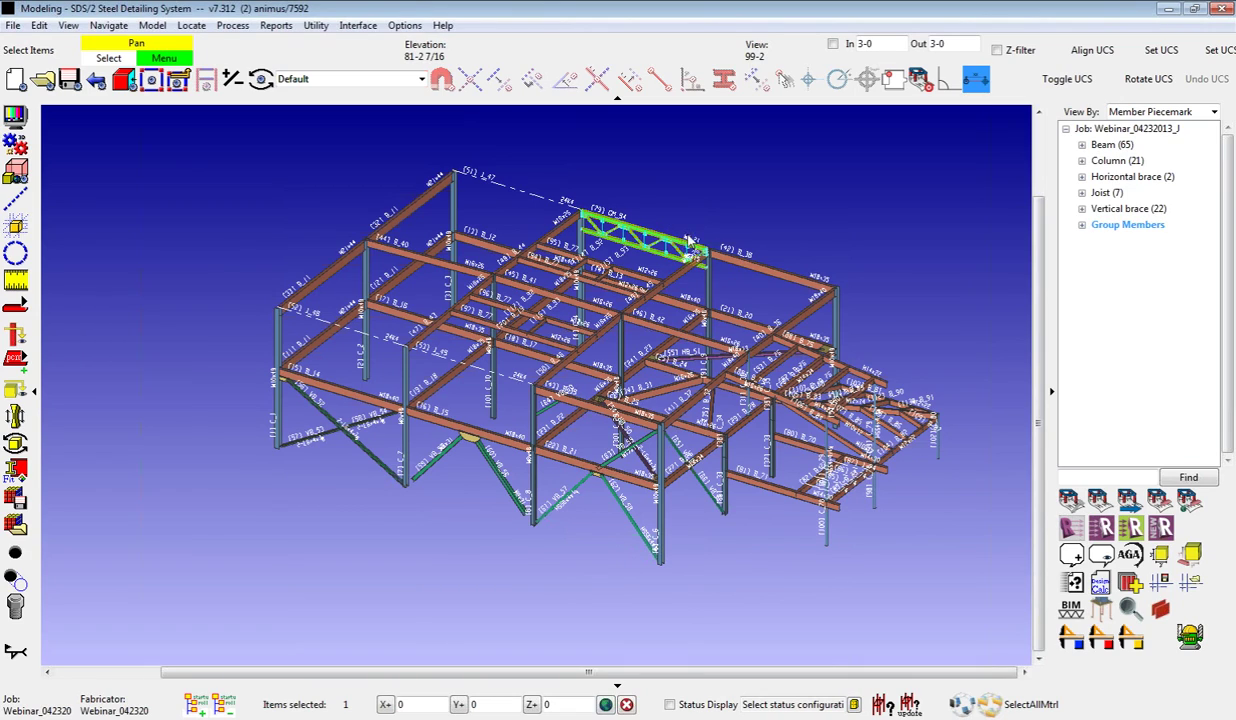
Step: Inspect the selected group member truss GM_94 at the roof edge, and clear the selection
{"action": "scroll", "coordinate": [688, 240], "scroll_direction": "up", "scroll_amount": 1}
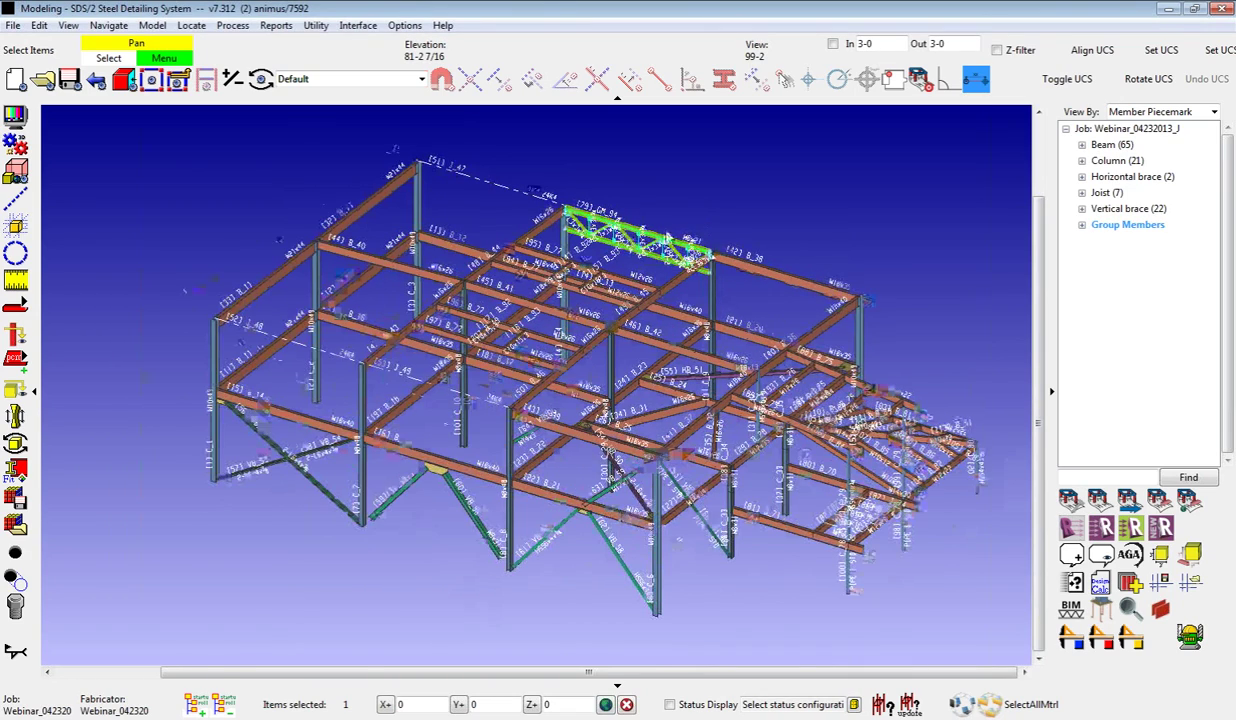
{"action": "scroll", "coordinate": [630, 237], "scroll_direction": "up", "scroll_amount": 2}
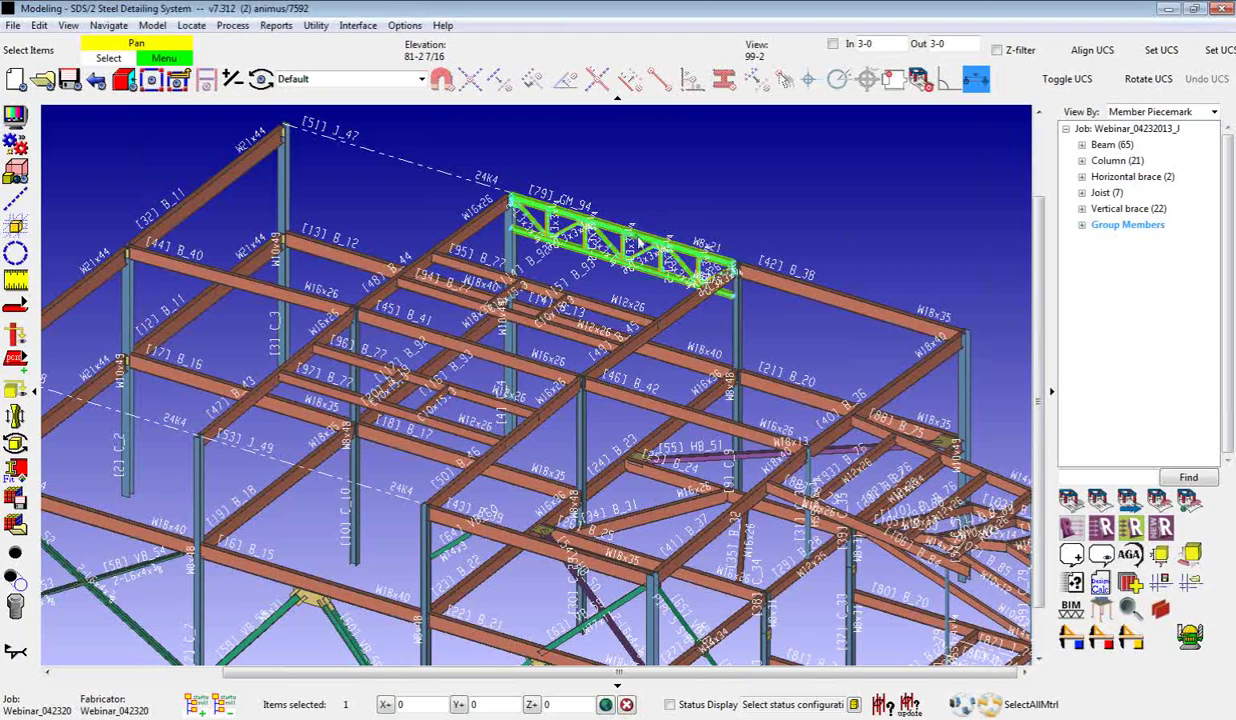
{"action": "scroll", "coordinate": [655, 225], "scroll_direction": "down", "scroll_amount": 2}
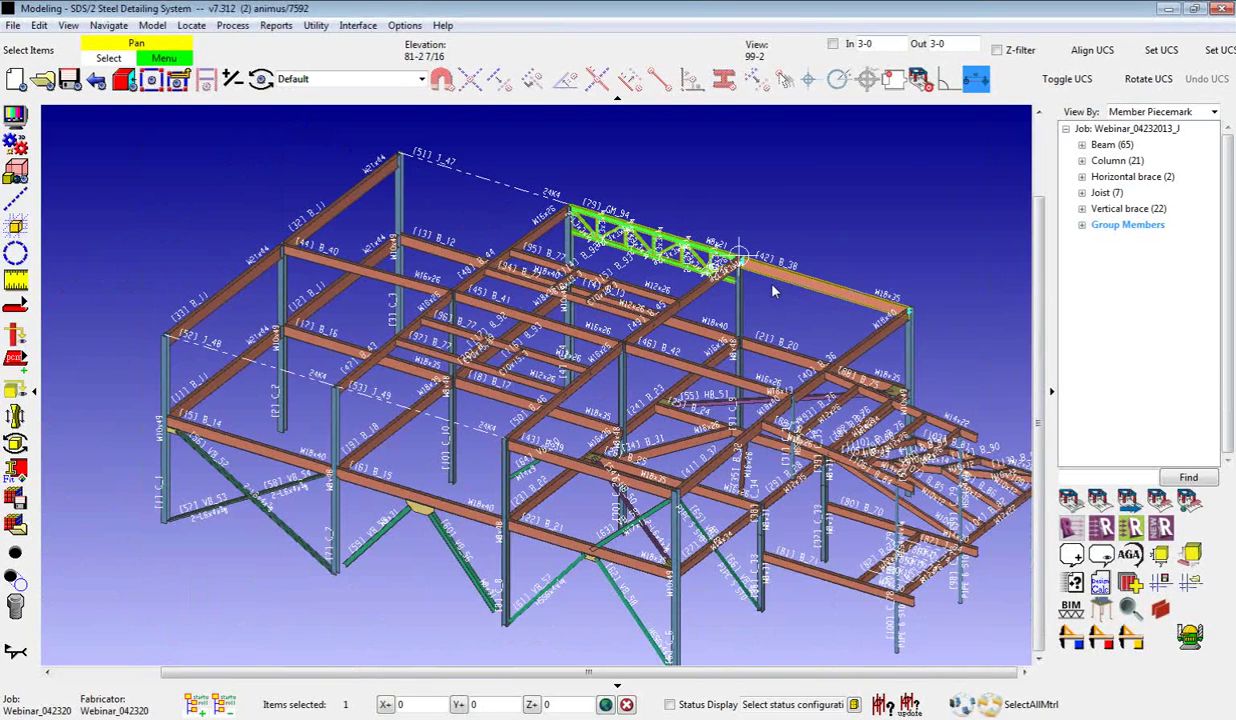
{"action": "left_click", "coordinate": [778, 193]}
Step: Select the lower B_11 beam between columns C_1 and C_2, and save it as the material list "B_11 Material"
{"action": "scroll", "coordinate": [778, 193], "scroll_direction": "down", "scroll_amount": 2}
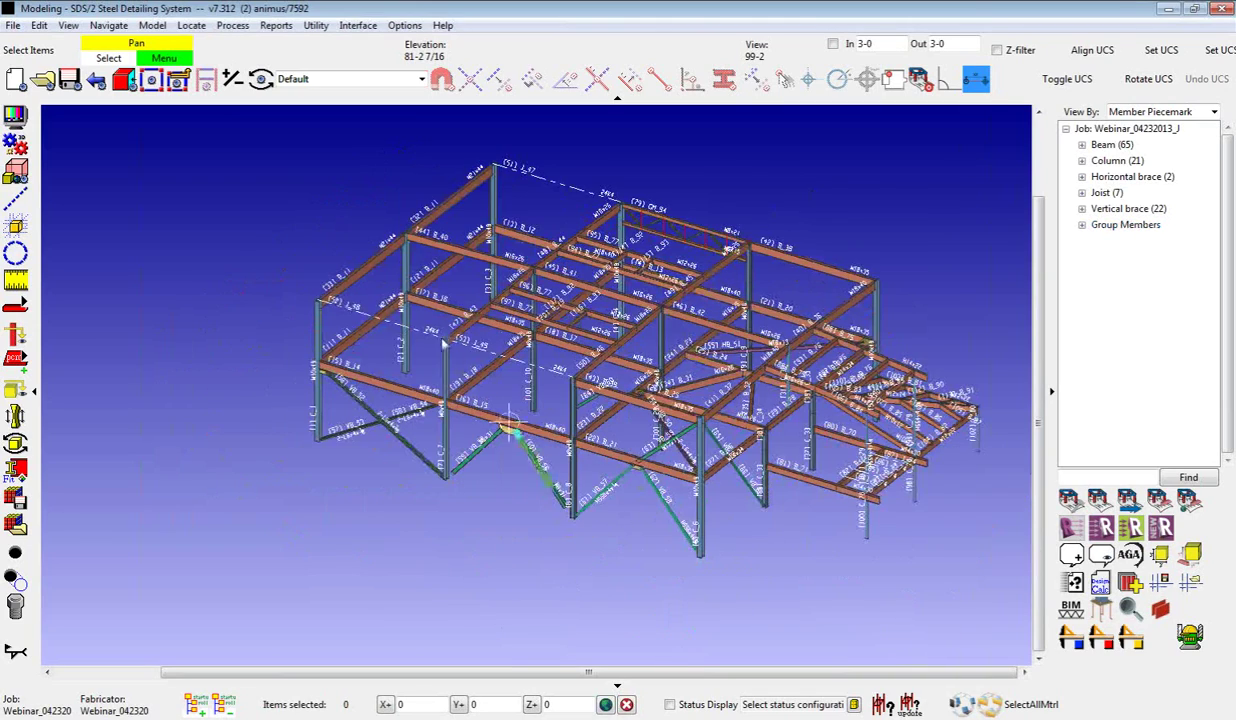
{"action": "scroll", "coordinate": [333, 350], "scroll_direction": "up", "scroll_amount": 2}
{"action": "left_click", "coordinate": [308, 333]}
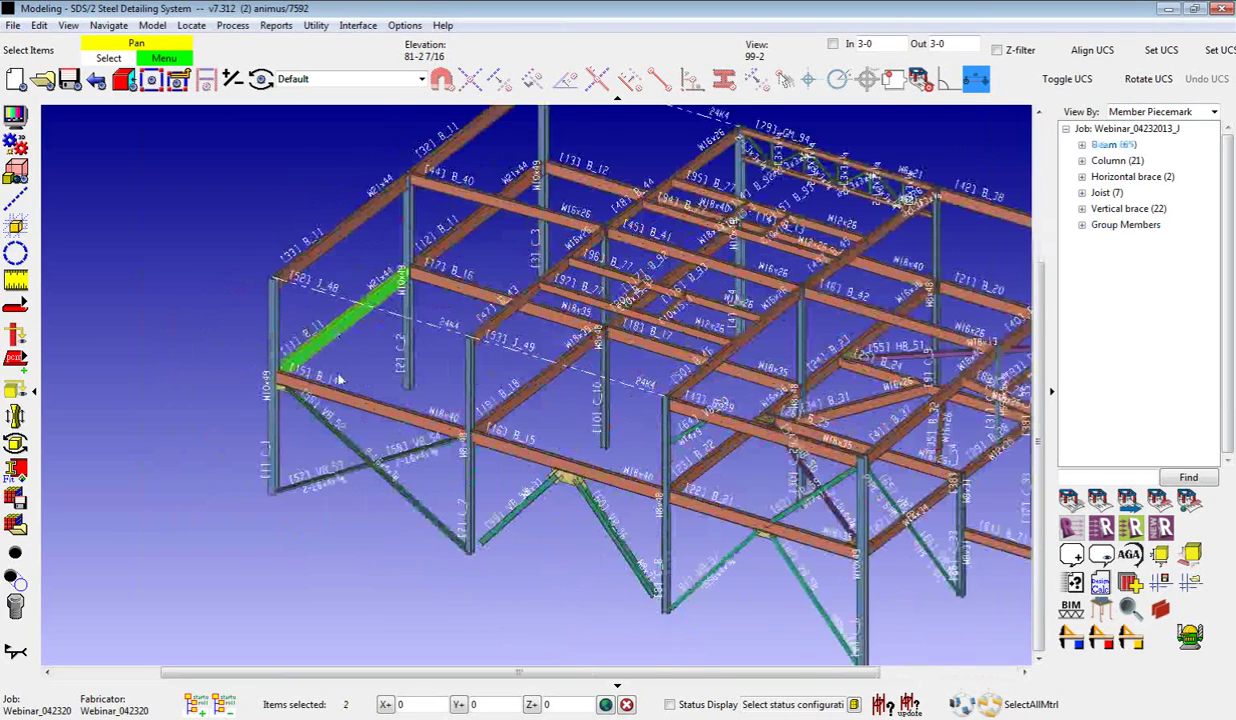
{"action": "scroll", "coordinate": [308, 333], "scroll_direction": "up", "scroll_amount": 2}
{"action": "left_click", "coordinate": [39, 25]}
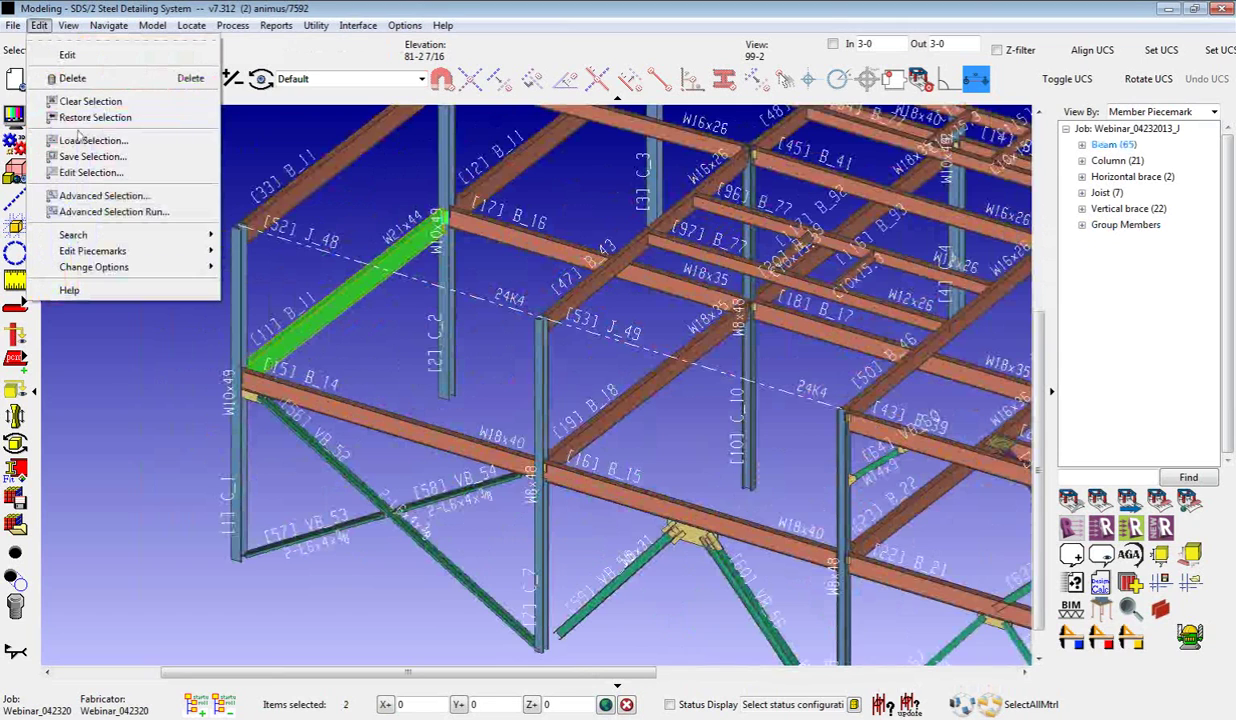
{"action": "left_click", "coordinate": [103, 157]}
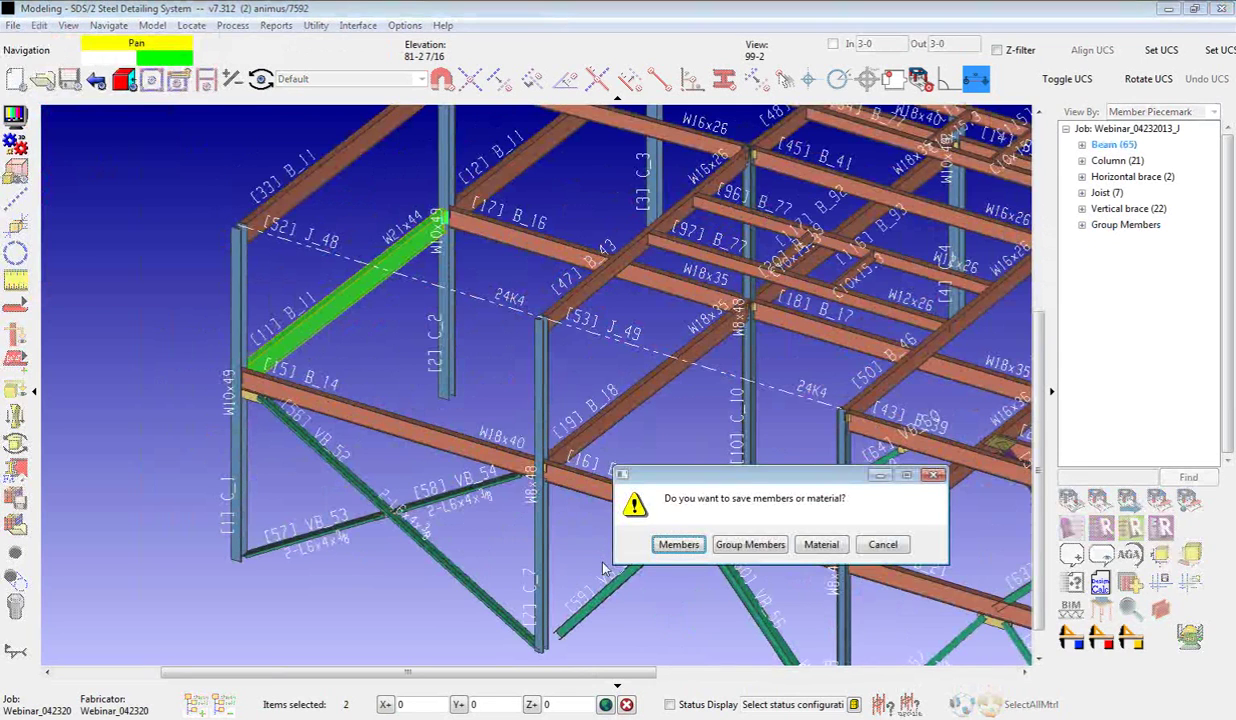
{"action": "left_click", "coordinate": [824, 546]}
{"action": "type", "text": "B_11 Material"}
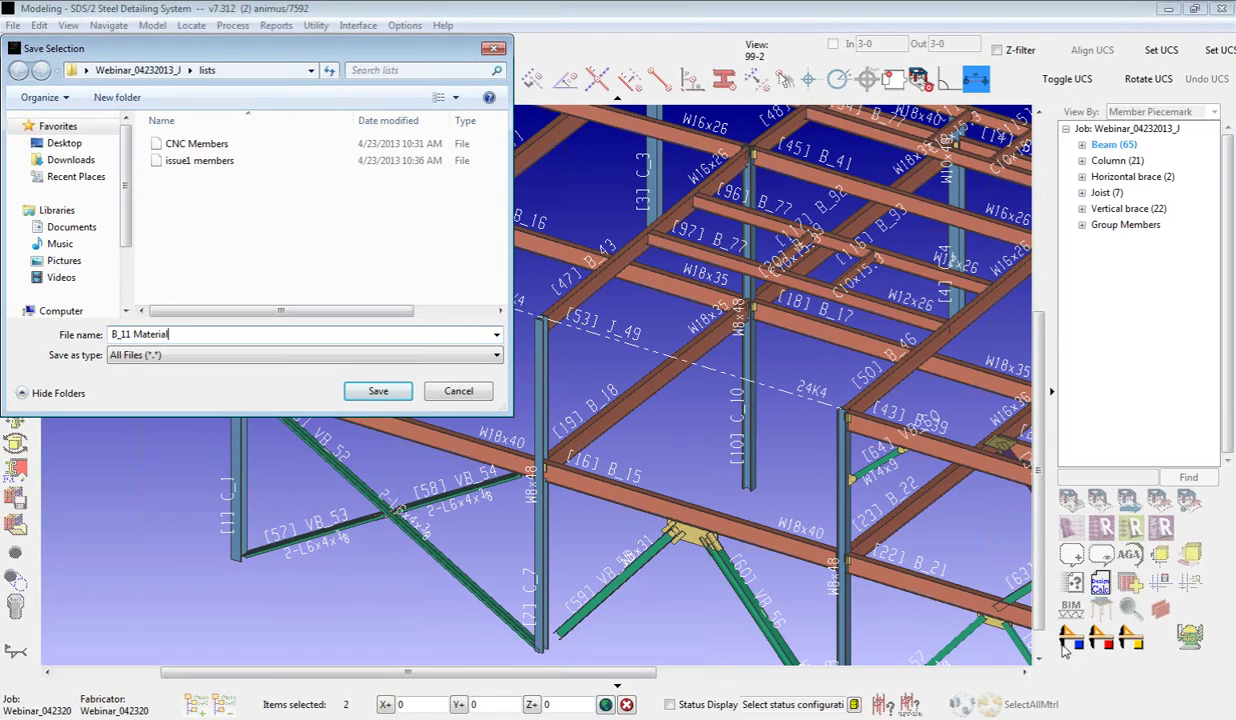
{"action": "left_click", "coordinate": [380, 391]}
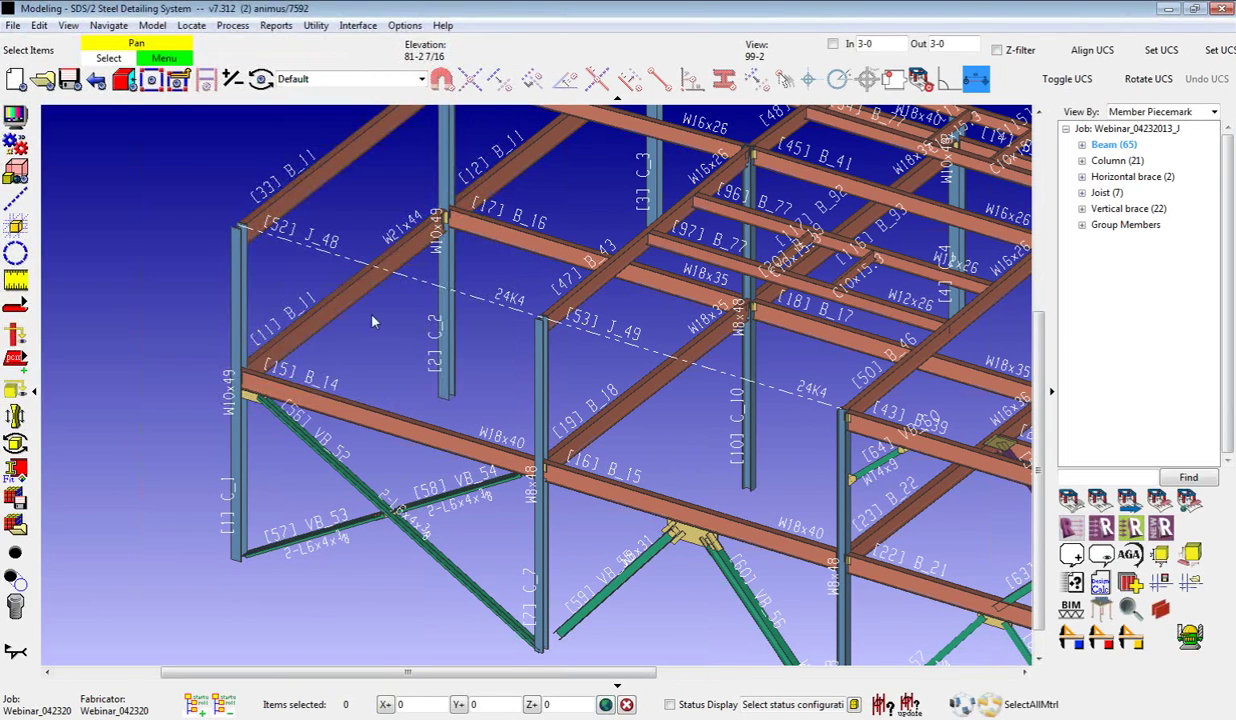
Step: Load the B_11 Material list into the model as a member selection, and clear the selection
{"action": "scroll", "coordinate": [240, 320], "scroll_direction": "down", "scroll_amount": 5}
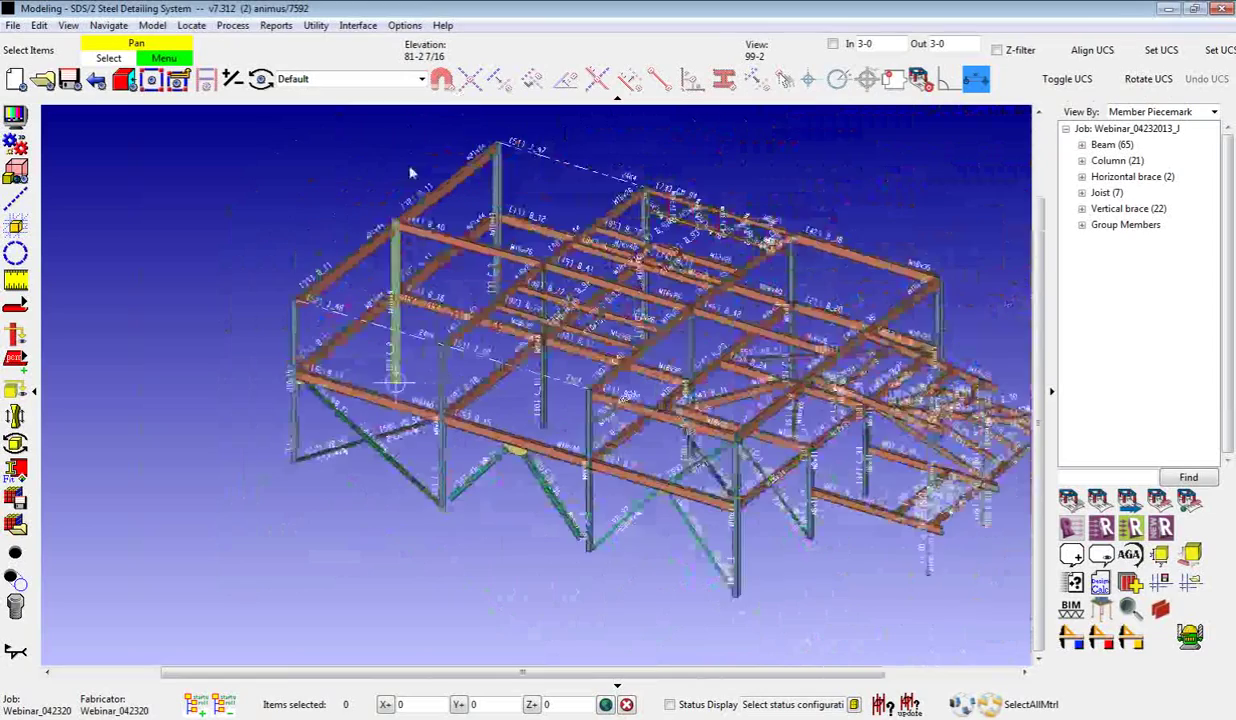
{"action": "scroll", "coordinate": [412, 240], "scroll_direction": "up", "scroll_amount": 3}
{"action": "left_click", "coordinate": [38, 25]}
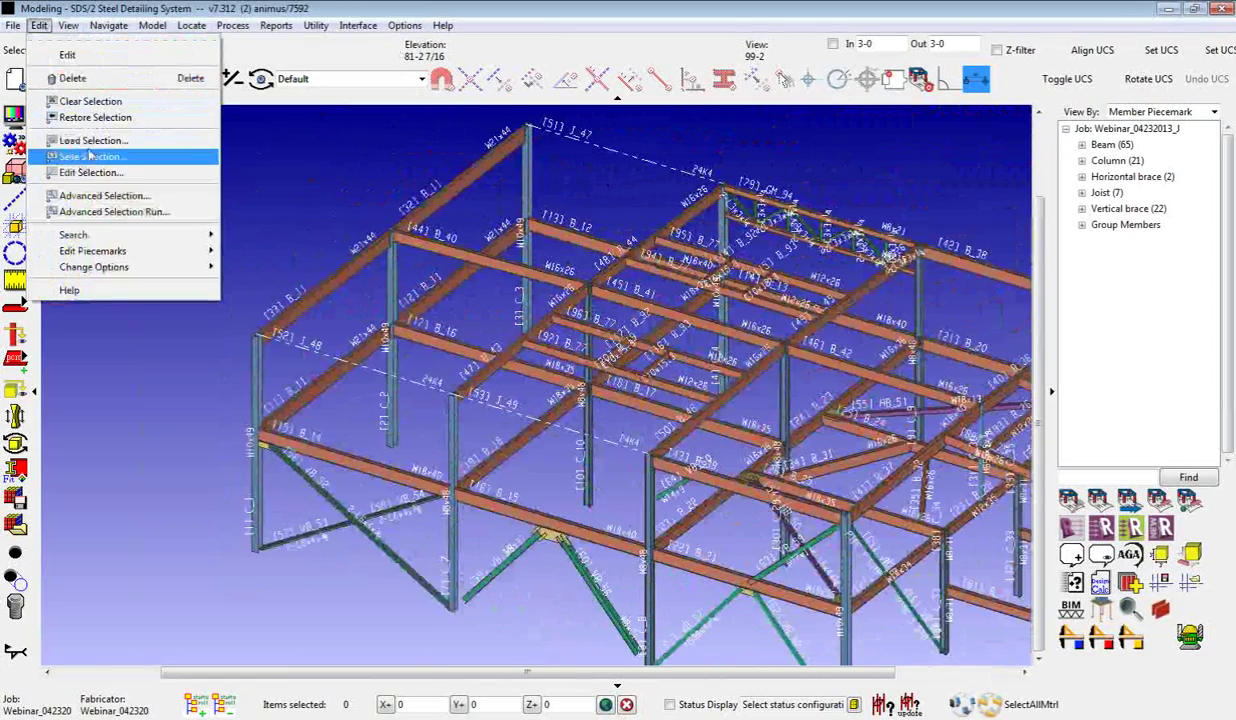
{"action": "left_click", "coordinate": [89, 142]}
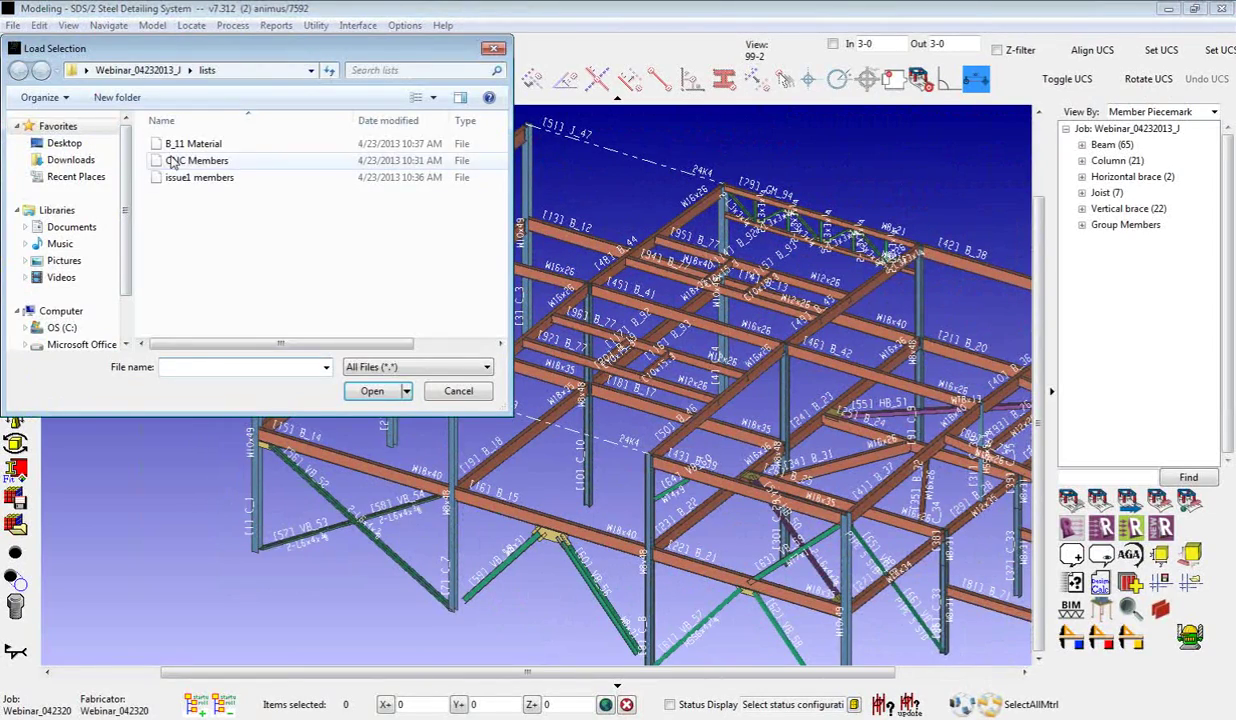
{"action": "left_click", "coordinate": [185, 145]}
{"action": "left_click", "coordinate": [369, 390]}
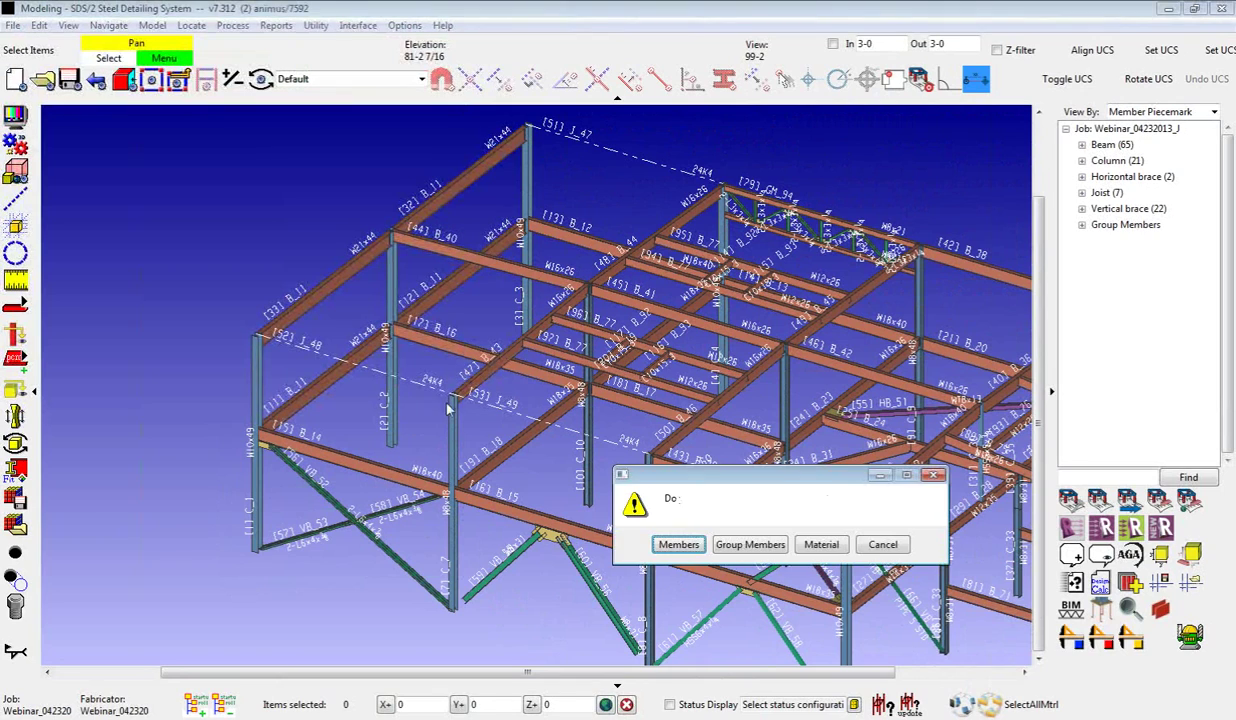
{"action": "left_click", "coordinate": [679, 545]}
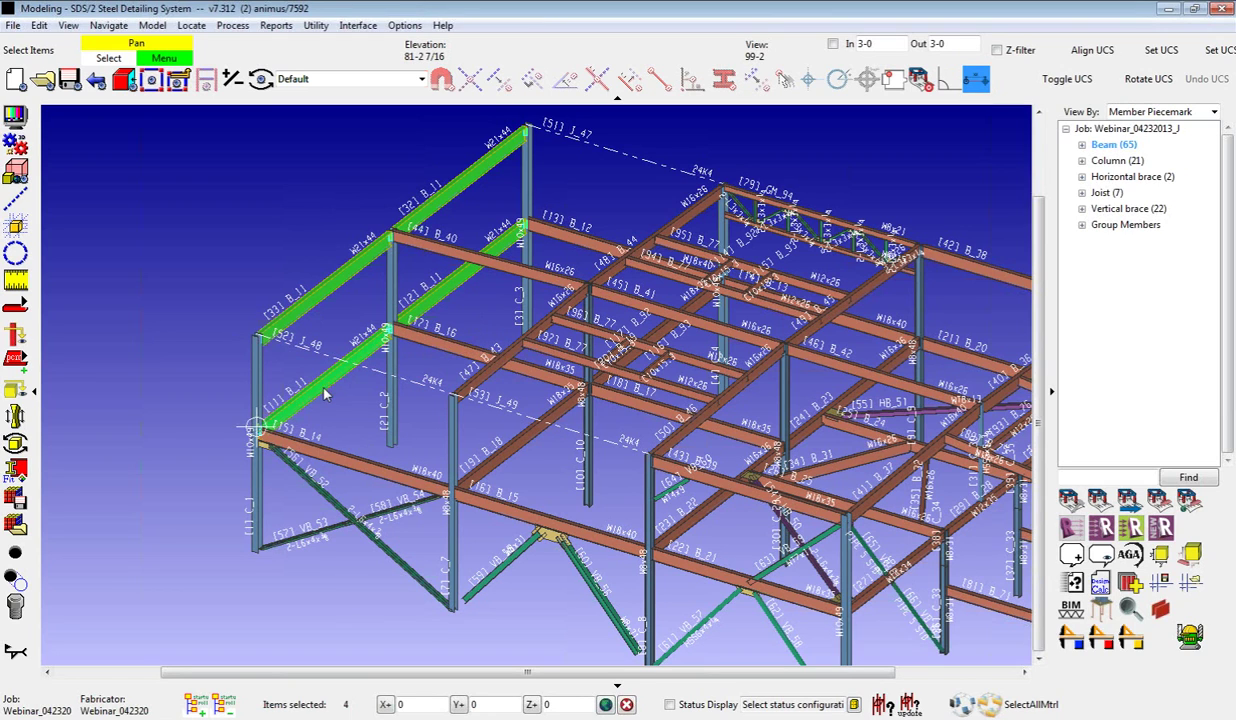
{"action": "scroll", "coordinate": [464, 267], "scroll_direction": "down", "scroll_amount": 2}
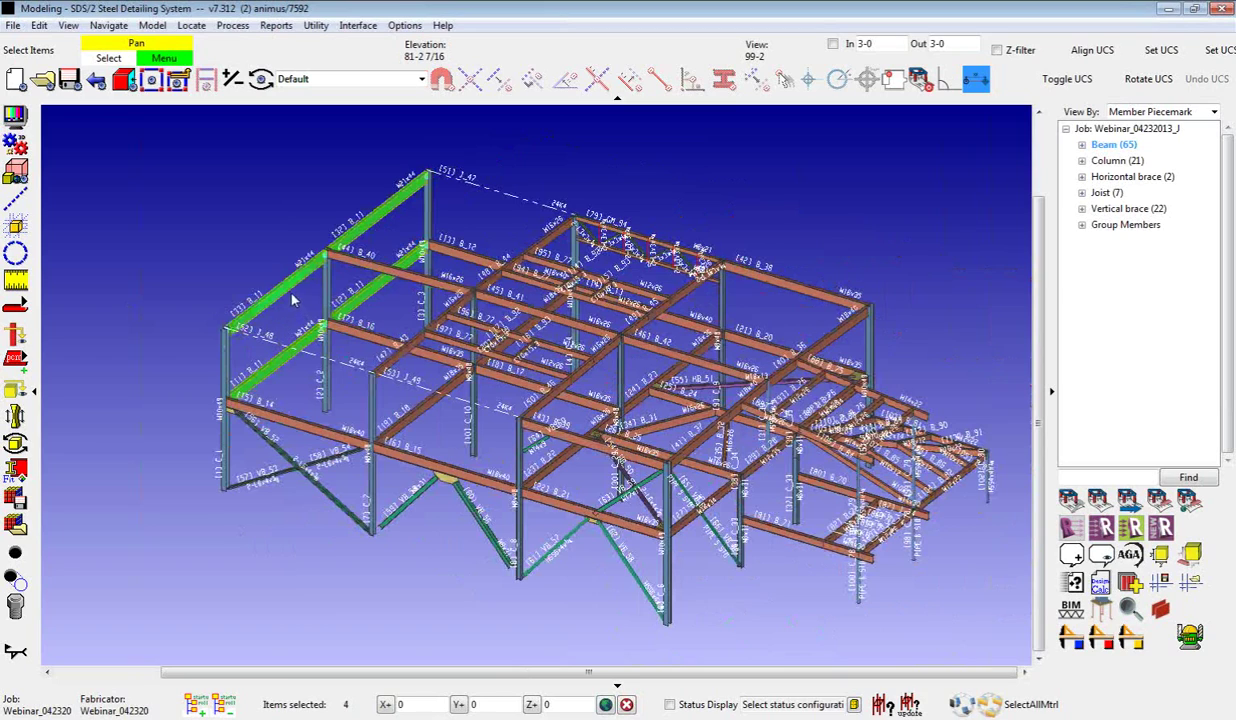
{"action": "left_click", "coordinate": [254, 257]}
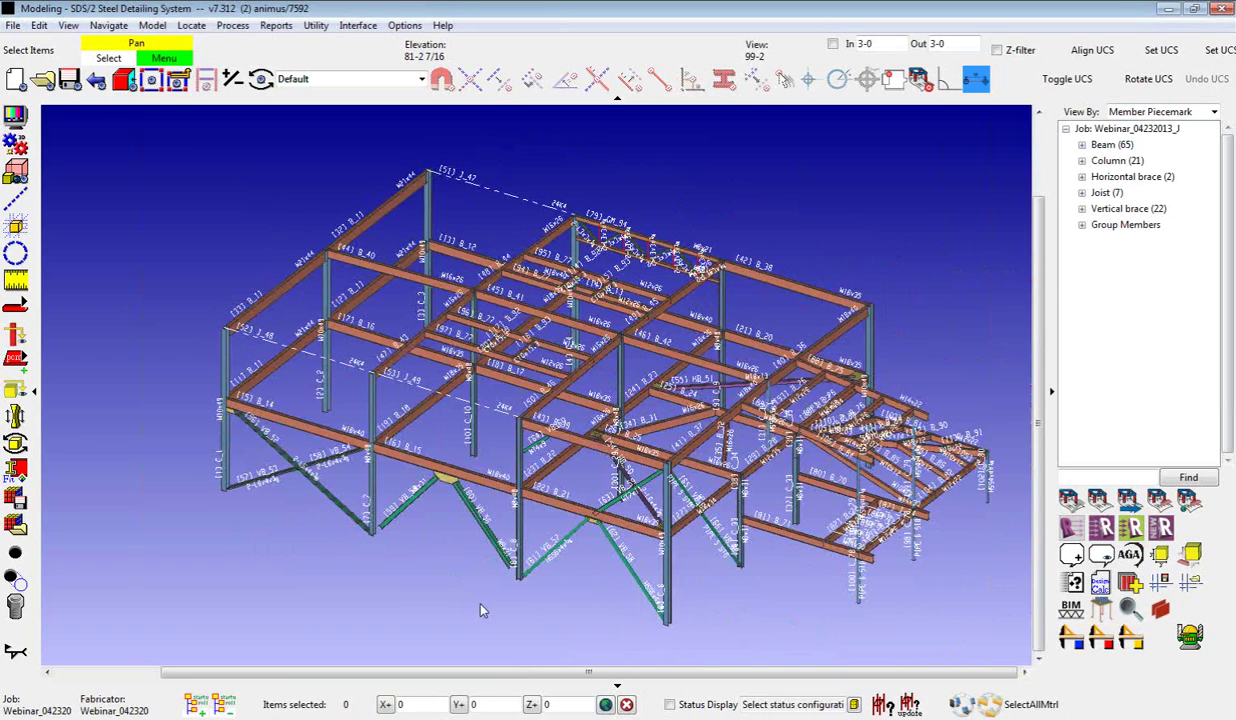
Step: Select the framing in the bays around column C_10, save it as the material list "Issue2 Material", and clear the selection
{"action": "scroll", "coordinate": [512, 609], "scroll_direction": "up", "scroll_amount": 4}
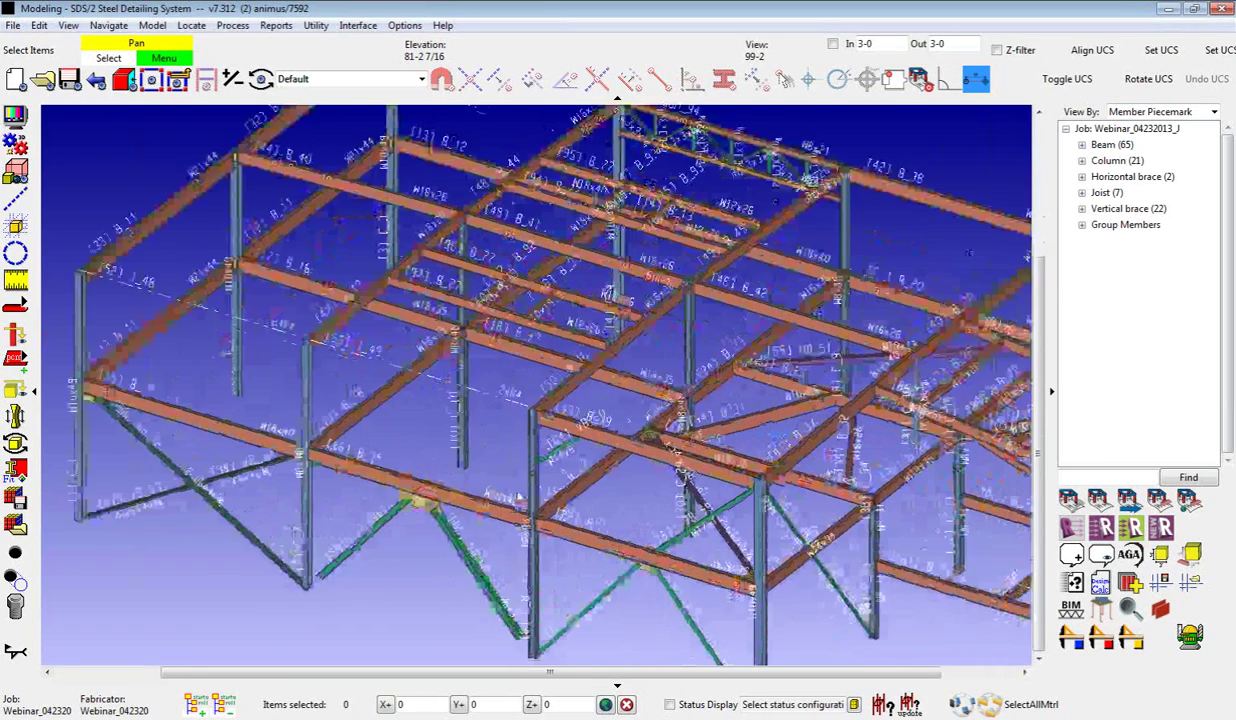
{"action": "scroll", "coordinate": [538, 430], "scroll_direction": "up", "scroll_amount": 2}
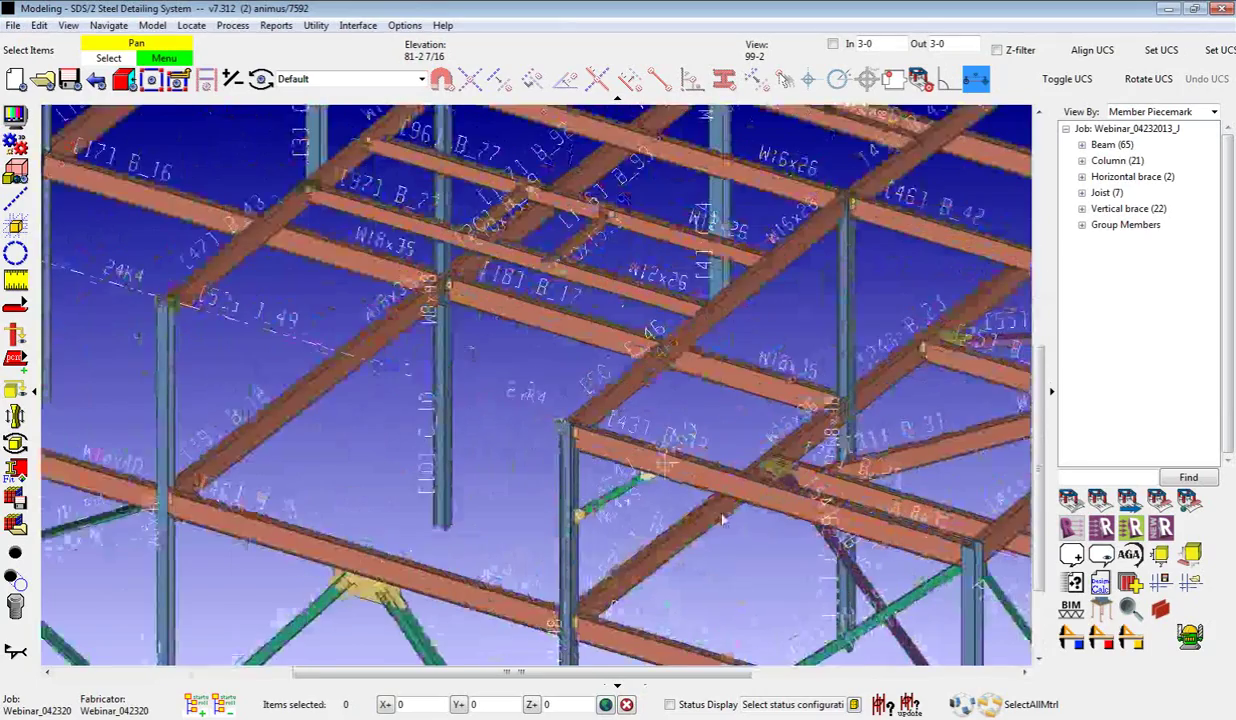
{"action": "left_click_drag", "start_coordinate": [324, 183], "coordinate": [270, 160]}
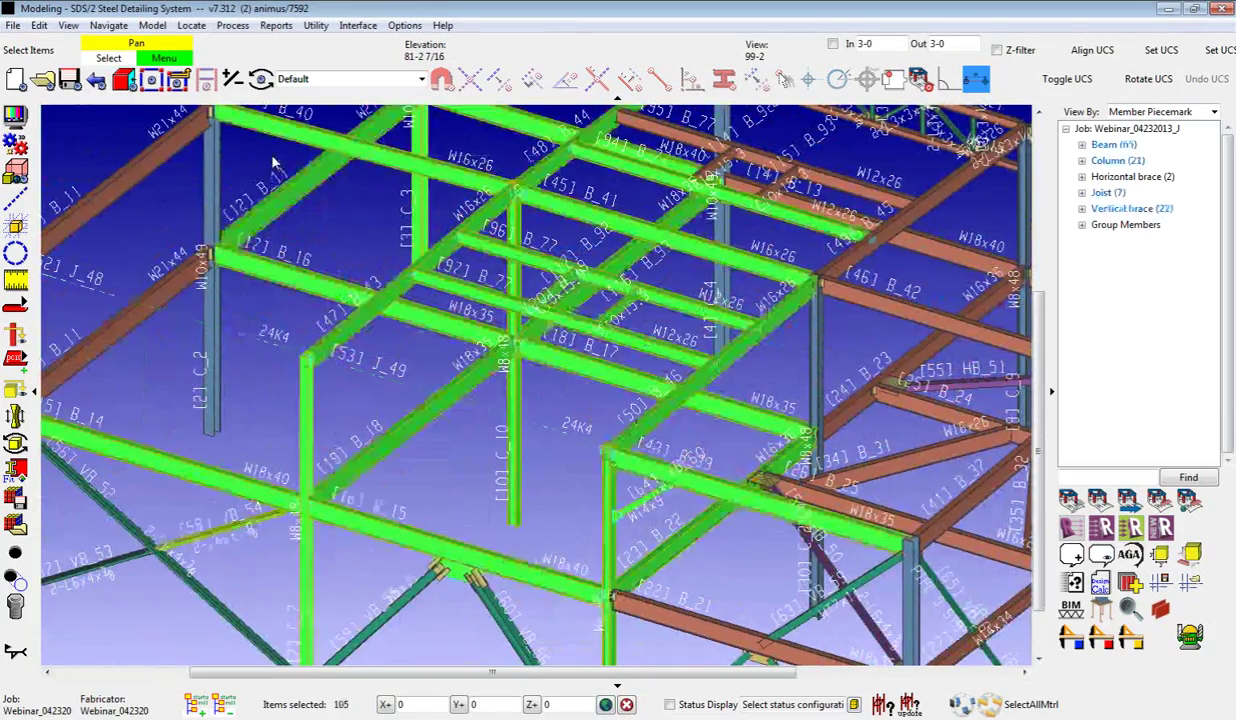
{"action": "scroll", "coordinate": [250, 158], "scroll_direction": "down", "scroll_amount": 5}
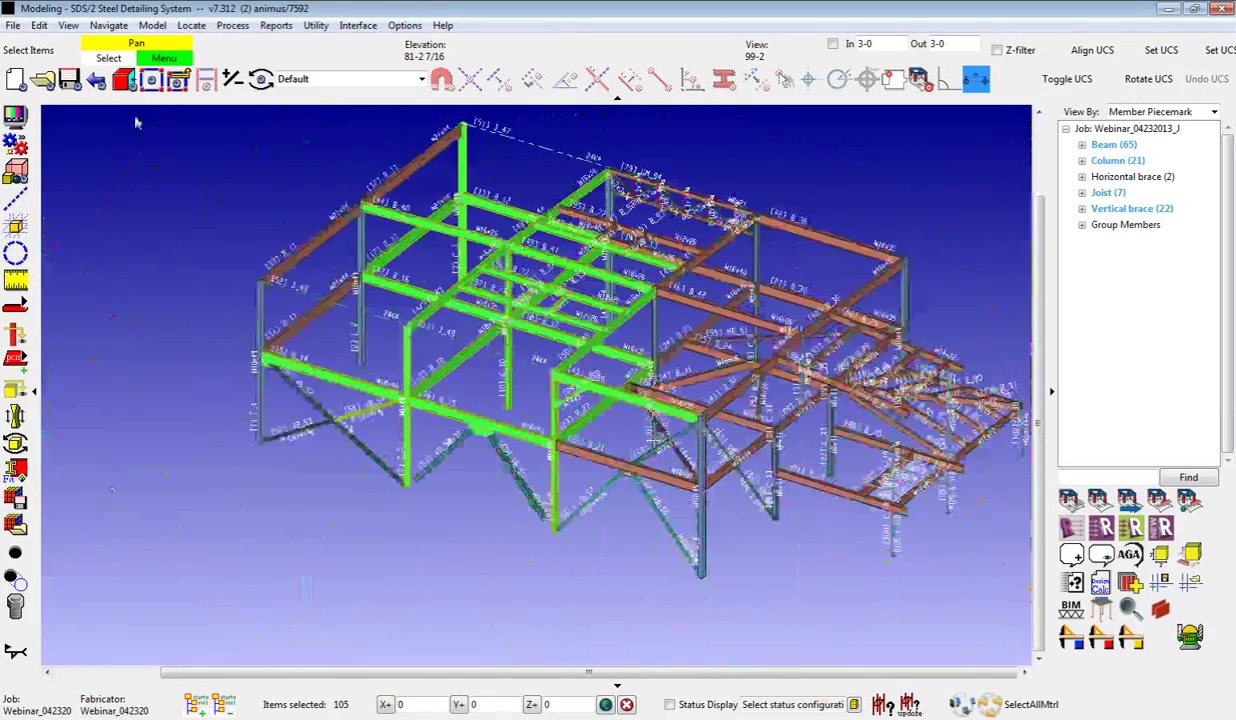
{"action": "left_click", "coordinate": [39, 25]}
{"action": "left_click", "coordinate": [103, 156]}
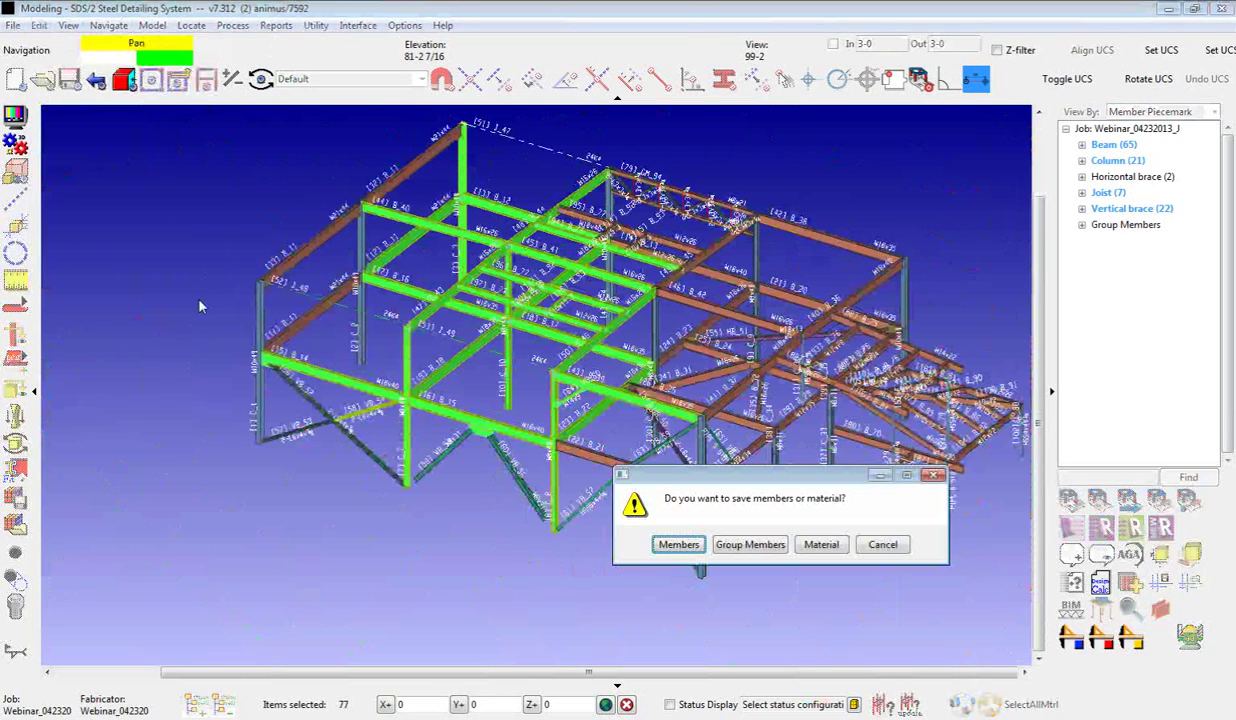
{"action": "left_click", "coordinate": [821, 544]}
{"action": "type", "text": "i"}
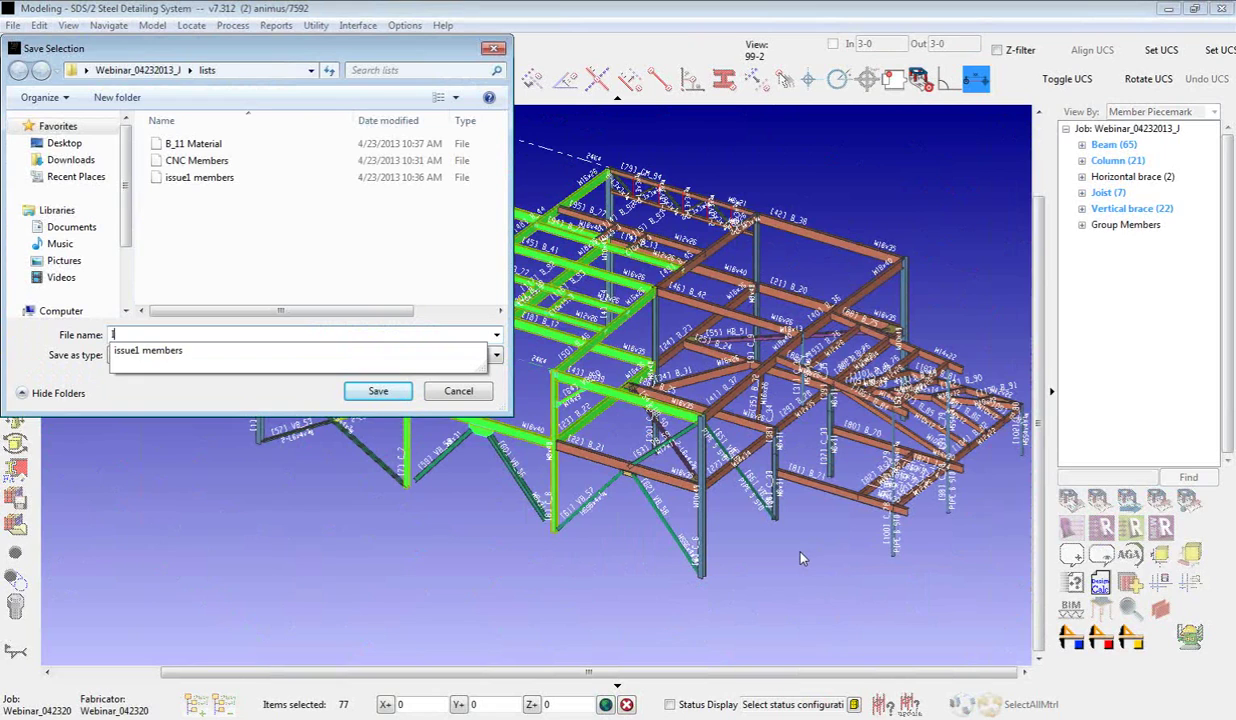
{"action": "type", "text": "ssue2 Material"}
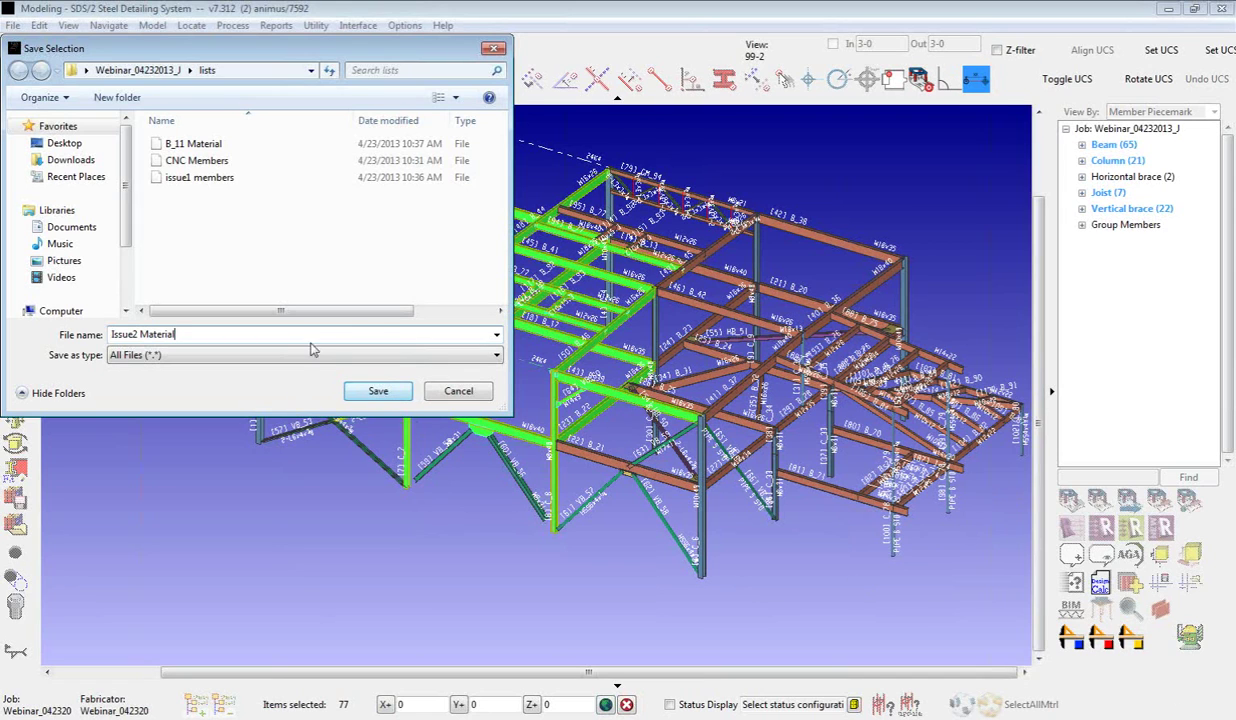
{"action": "left_click", "coordinate": [378, 391]}
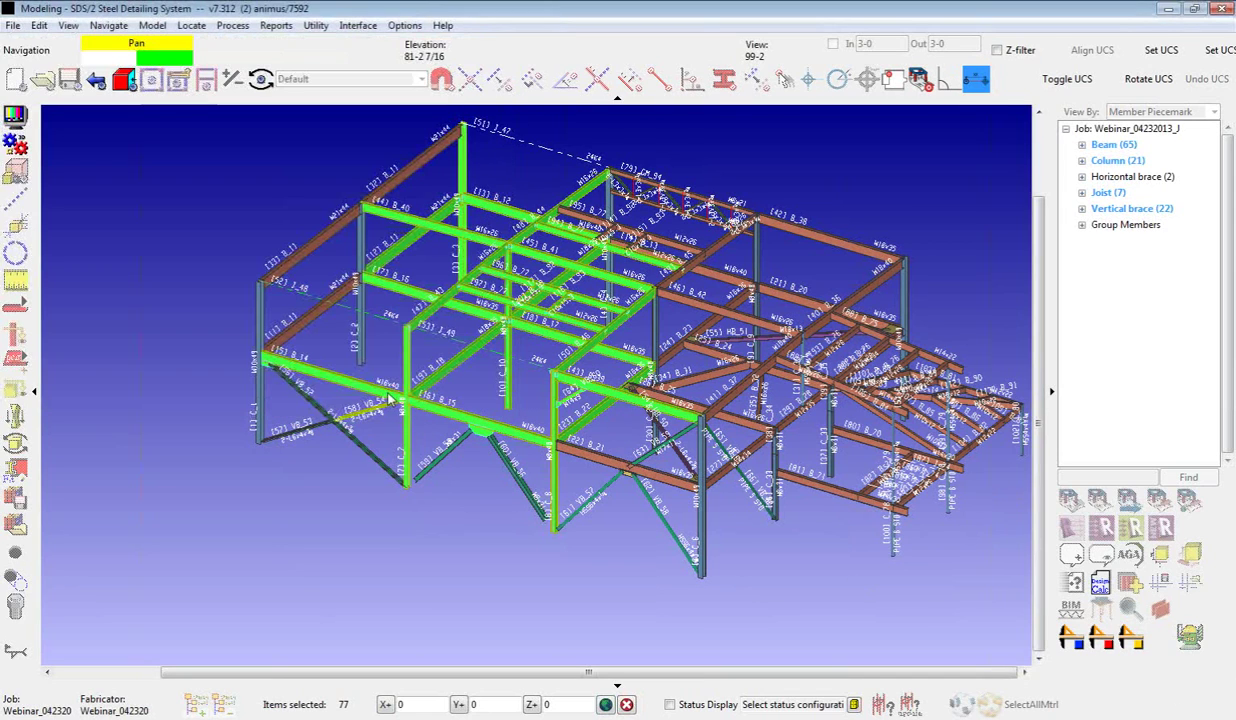
{"action": "left_click", "coordinate": [420, 585]}
Step: Load the Issue2 Material list into the model as a material selection
{"action": "left_click", "coordinate": [40, 26]}
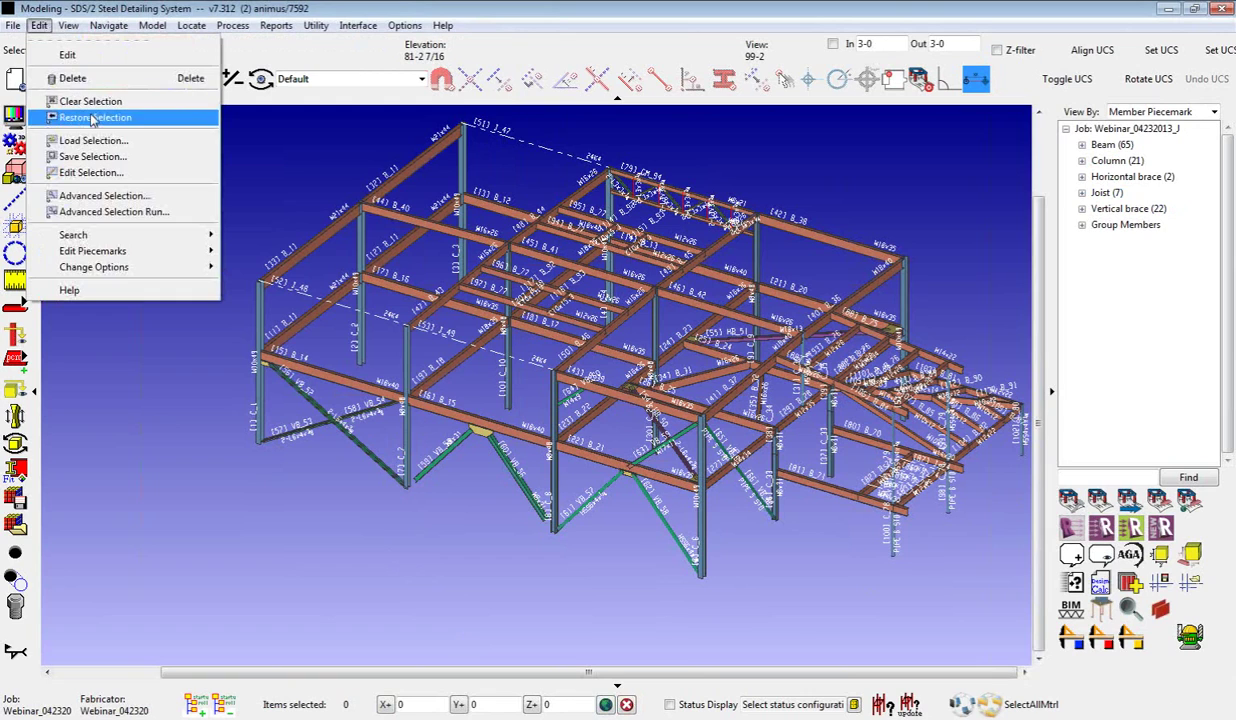
{"action": "left_click", "coordinate": [90, 138]}
{"action": "left_click", "coordinate": [197, 194]}
{"action": "left_click", "coordinate": [372, 391]}
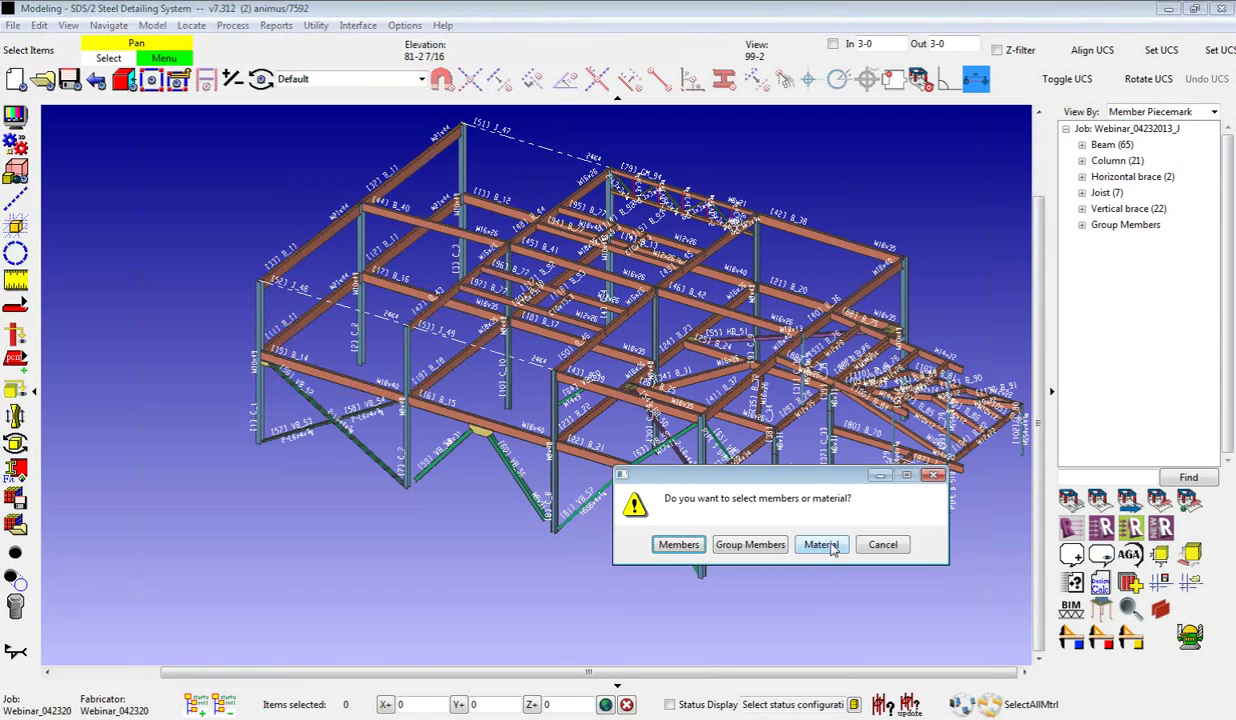
{"action": "left_click", "coordinate": [822, 545]}
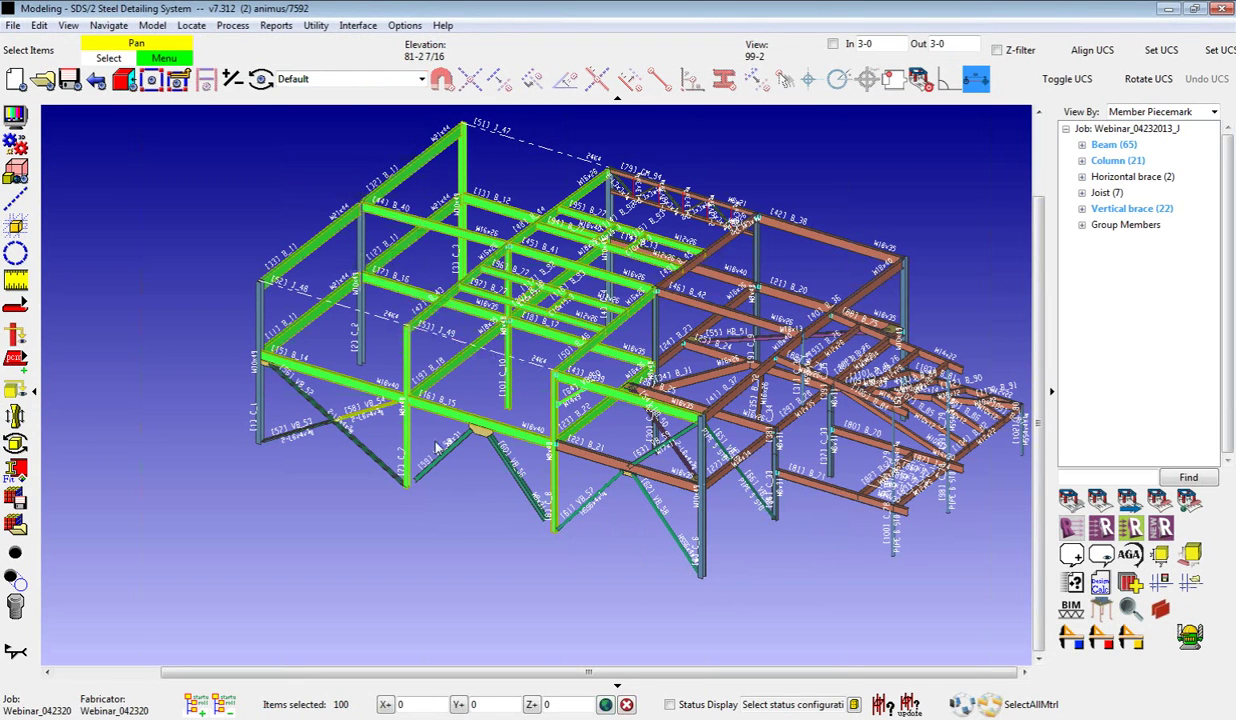
Step: Examine the selected material across the frame, including the connection pieces at beam and column joints outside the originally selected bays
{"action": "scroll", "coordinate": [795, 308], "scroll_direction": "up", "scroll_amount": 3}
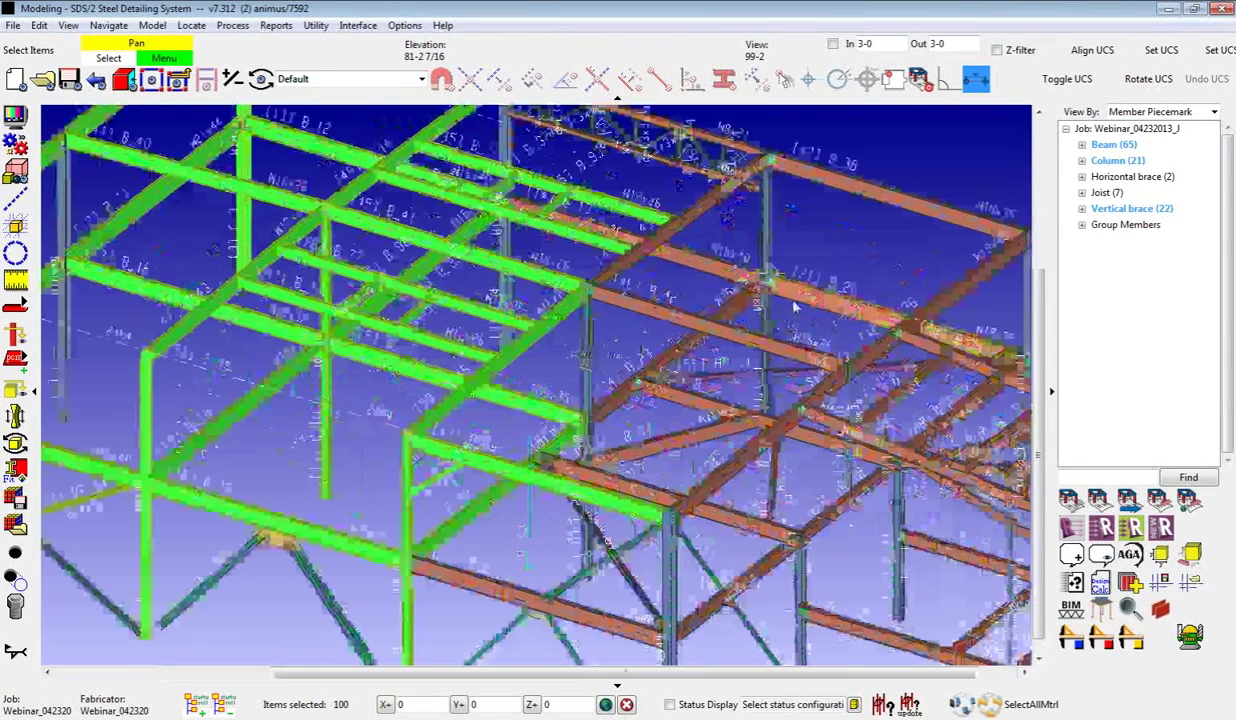
{"action": "scroll", "coordinate": [795, 308], "scroll_direction": "up", "scroll_amount": 5}
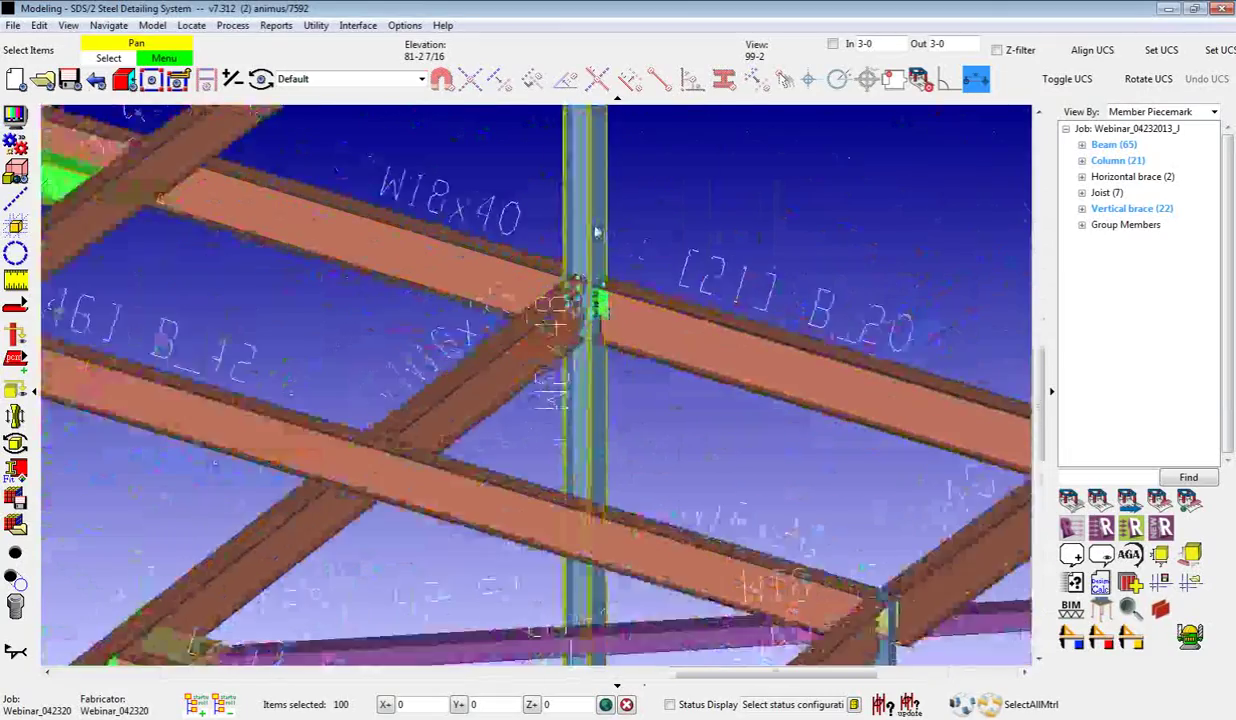
{"action": "scroll", "coordinate": [595, 232], "scroll_direction": "down", "scroll_amount": 5}
{"action": "scroll", "coordinate": [583, 312], "scroll_direction": "up", "scroll_amount": 8}
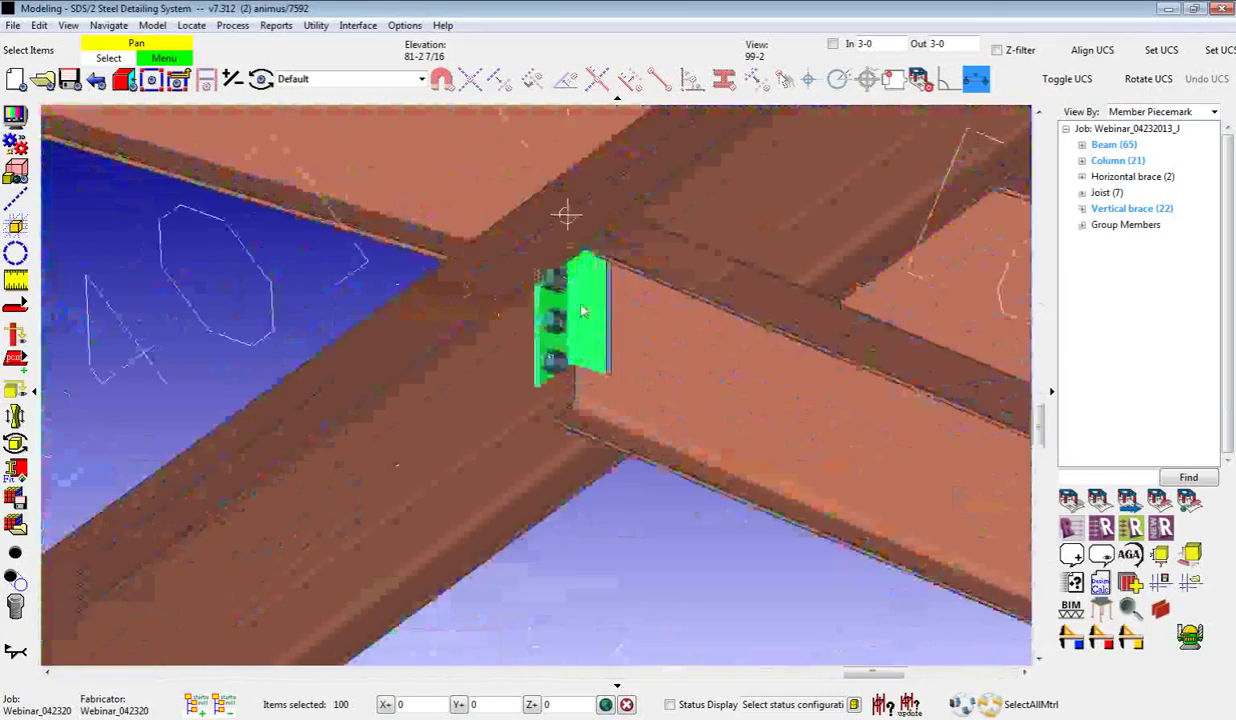
{"action": "scroll", "coordinate": [583, 312], "scroll_direction": "down", "scroll_amount": 8}
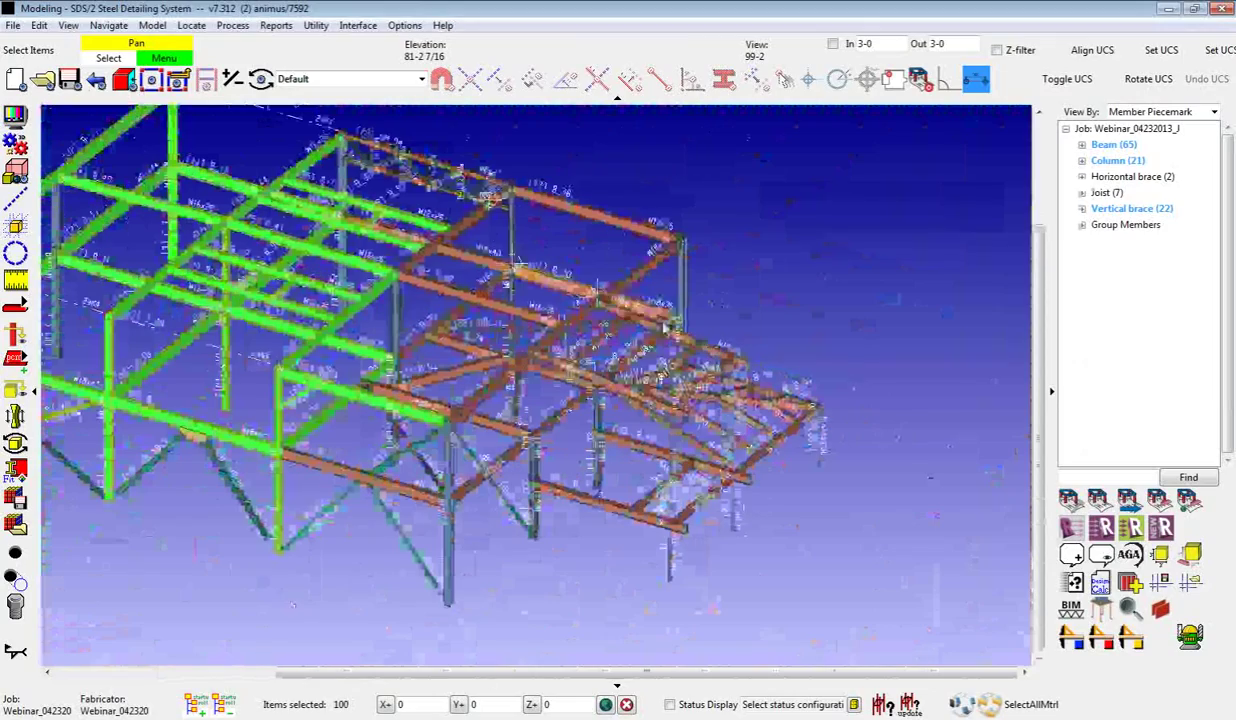
{"action": "scroll", "coordinate": [664, 328], "scroll_direction": "down", "scroll_amount": 2}
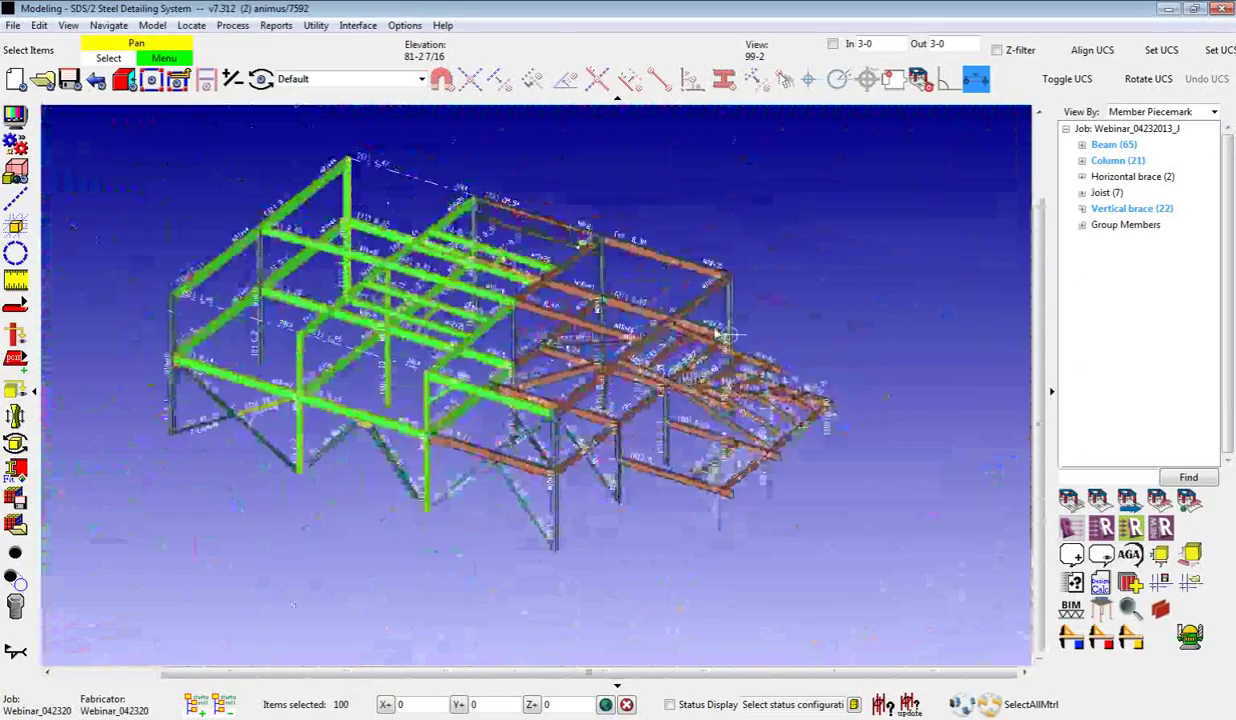
{"action": "scroll", "coordinate": [700, 330], "scroll_direction": "up", "scroll_amount": 6}
{"action": "scroll", "coordinate": [748, 320], "scroll_direction": "up", "scroll_amount": 2}
{"action": "scroll", "coordinate": [748, 320], "scroll_direction": "down", "scroll_amount": 7}
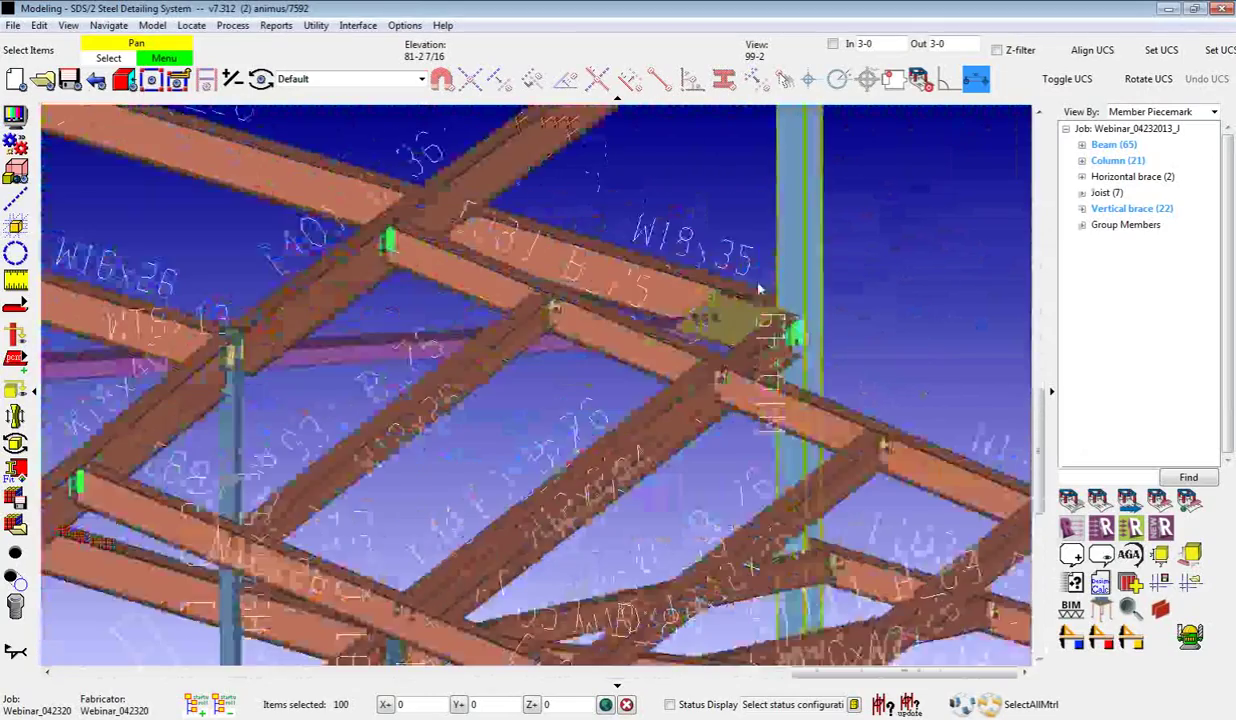
{"action": "scroll", "coordinate": [640, 340], "scroll_direction": "down", "scroll_amount": 4}
{"action": "scroll", "coordinate": [640, 340], "scroll_direction": "up", "scroll_amount": 3}
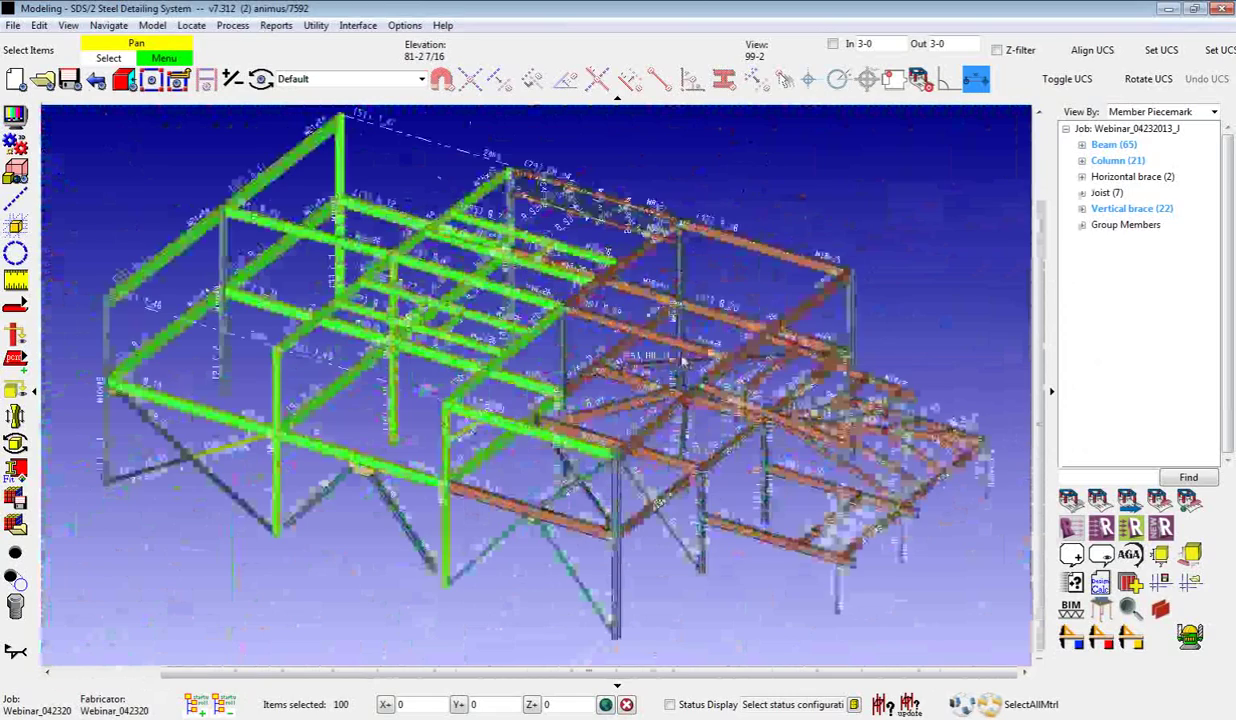
{"action": "scroll", "coordinate": [880, 466], "scroll_direction": "up", "scroll_amount": 3}
{"action": "scroll", "coordinate": [880, 466], "scroll_direction": "down", "scroll_amount": 3}
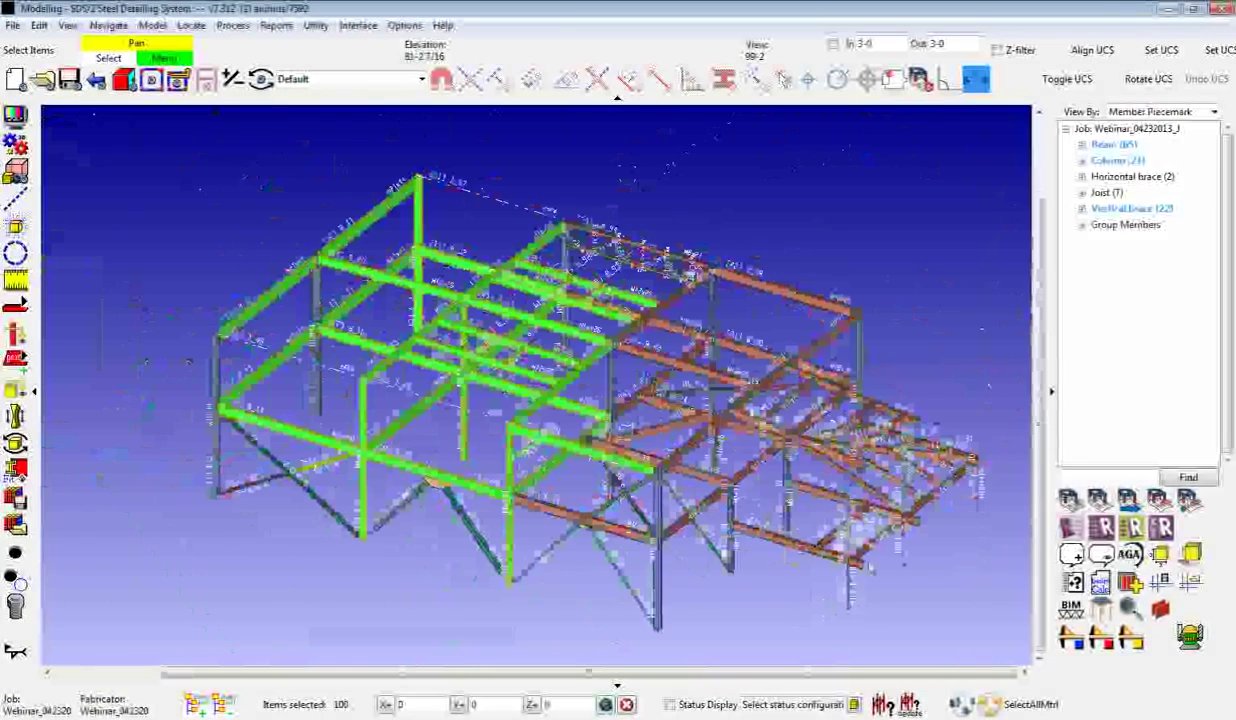
Step: Clear the material selection in the model
{"action": "left_click", "coordinate": [884, 215]}
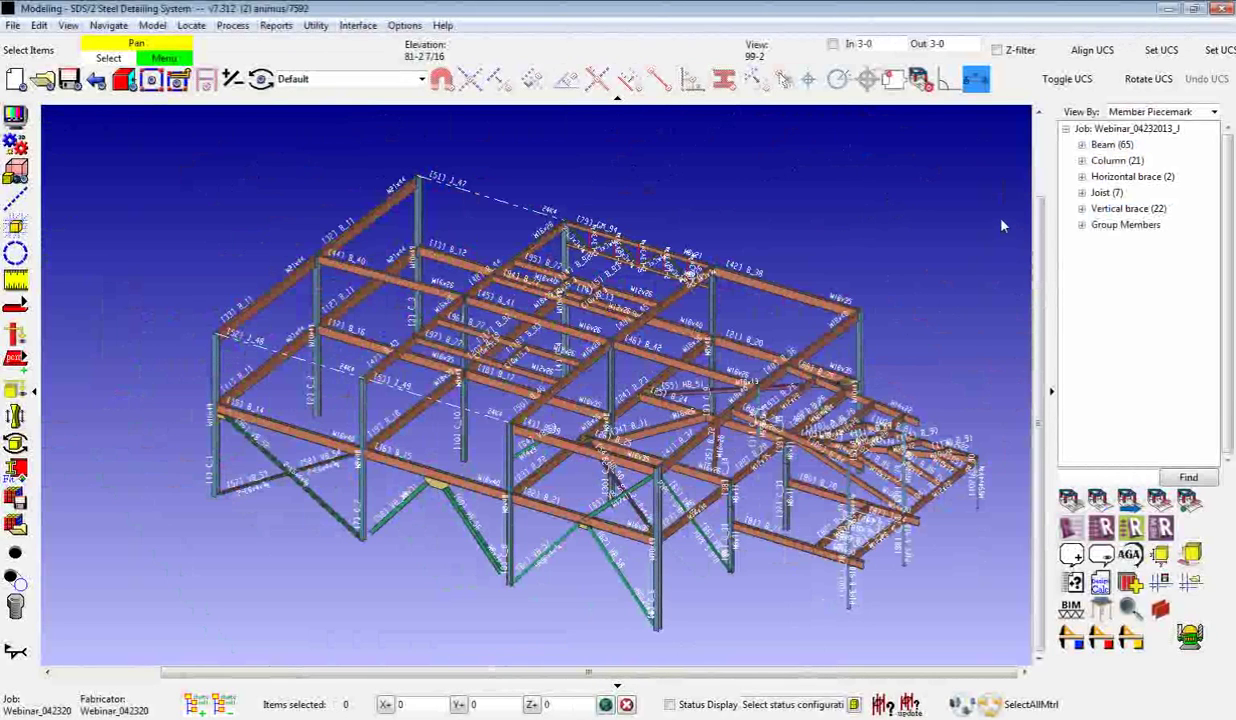
{"action": "scroll", "coordinate": [771, 159], "scroll_direction": "down", "scroll_amount": 2}
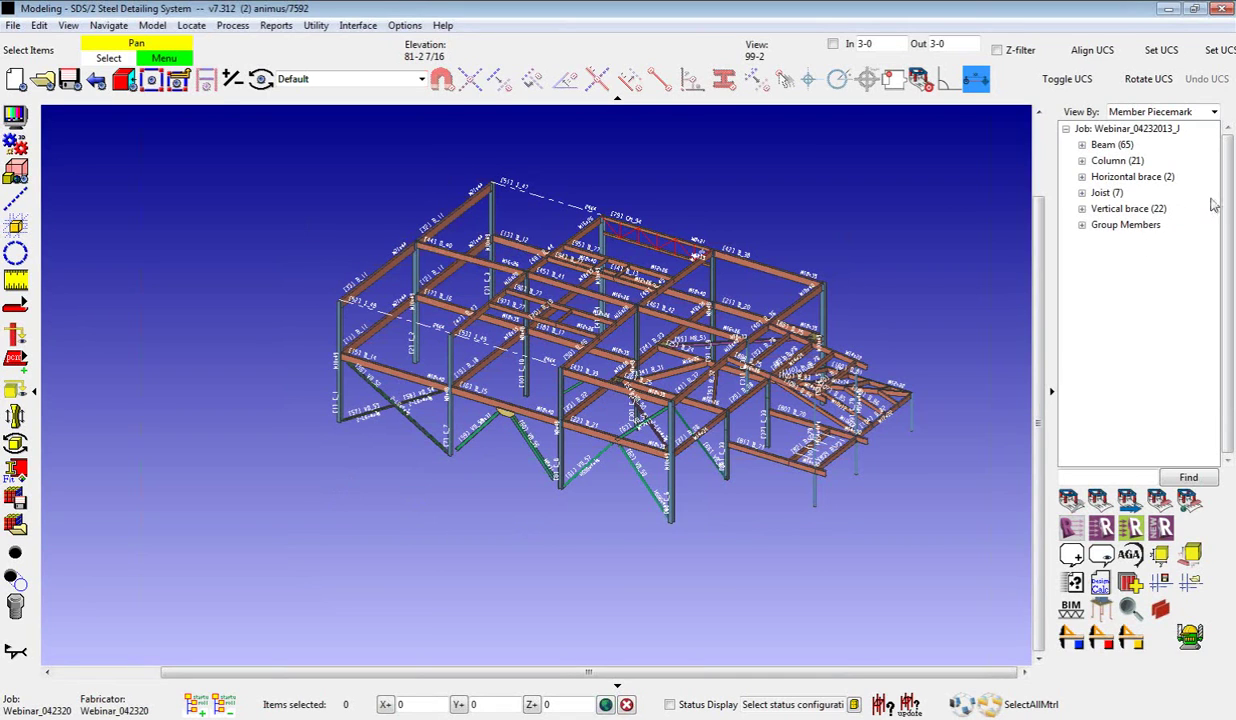
Step: Load the issue1 members list as the piecemark selection for a CNC download, and leave CNC without downloading
{"action": "left_click", "coordinate": [971, 240]}
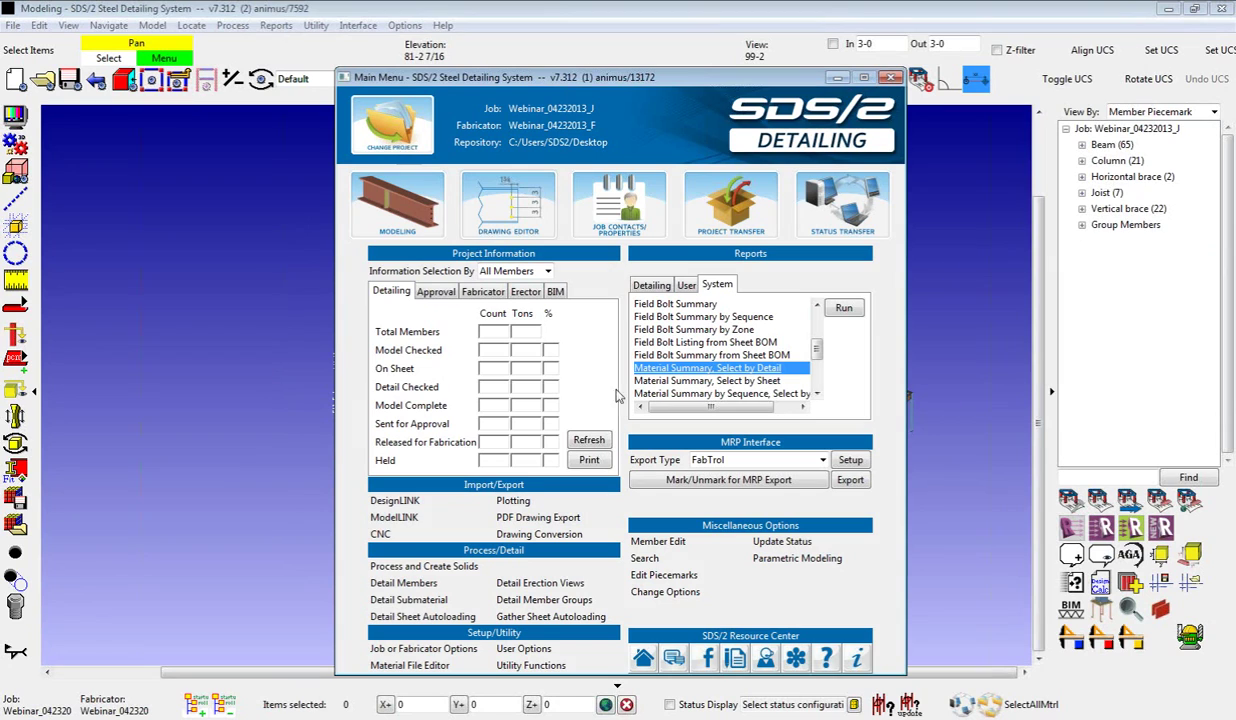
{"action": "left_click", "coordinate": [381, 534]}
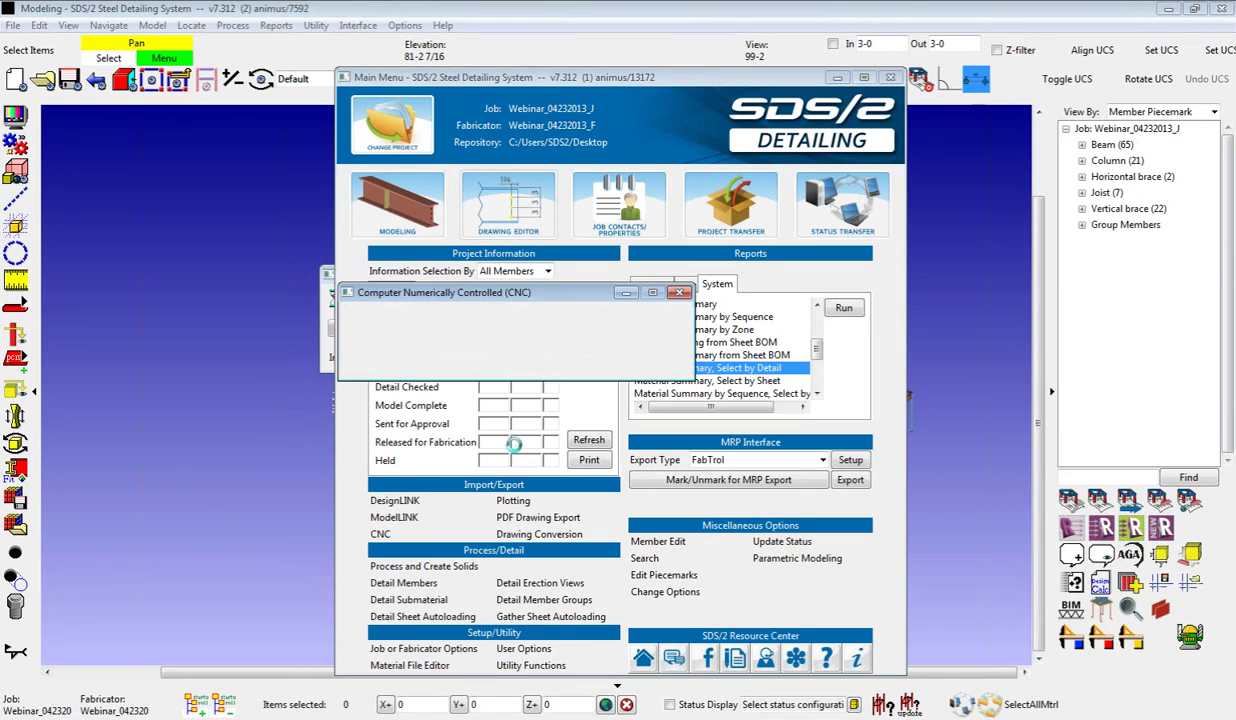
{"action": "left_click", "coordinate": [541, 367]}
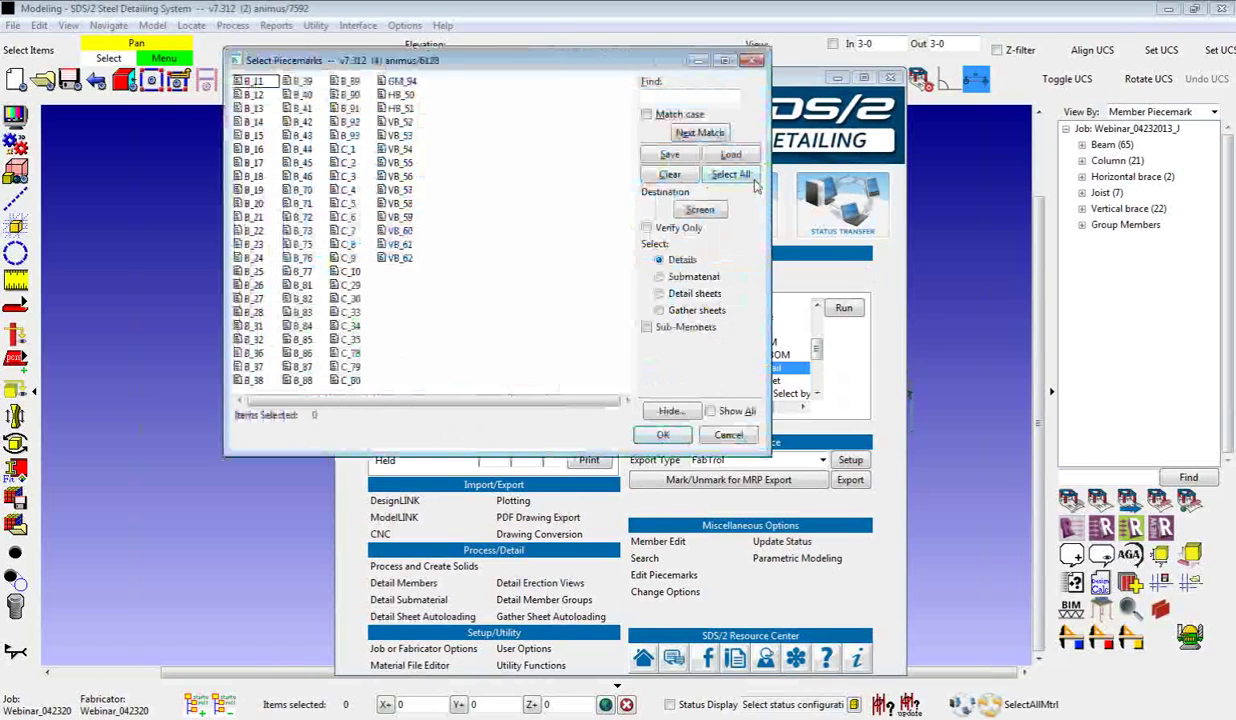
{"action": "left_click", "coordinate": [730, 154]}
{"action": "left_click", "coordinate": [412, 213]}
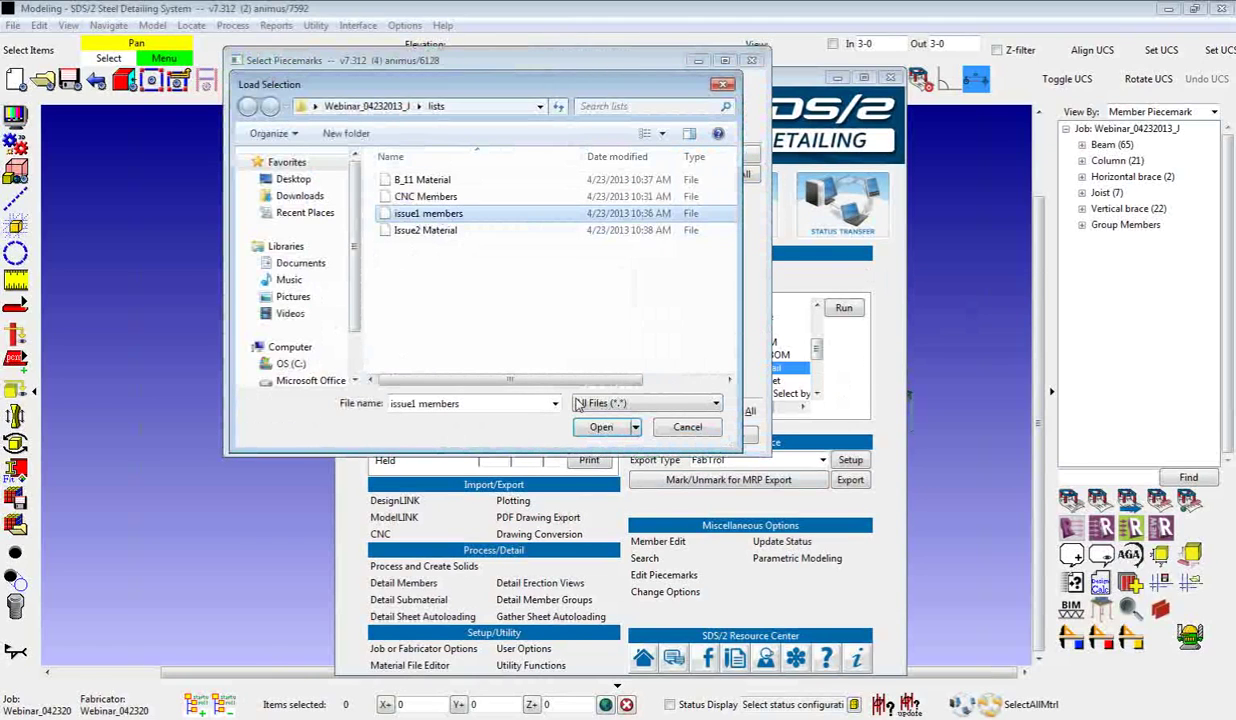
{"action": "left_click", "coordinate": [601, 427]}
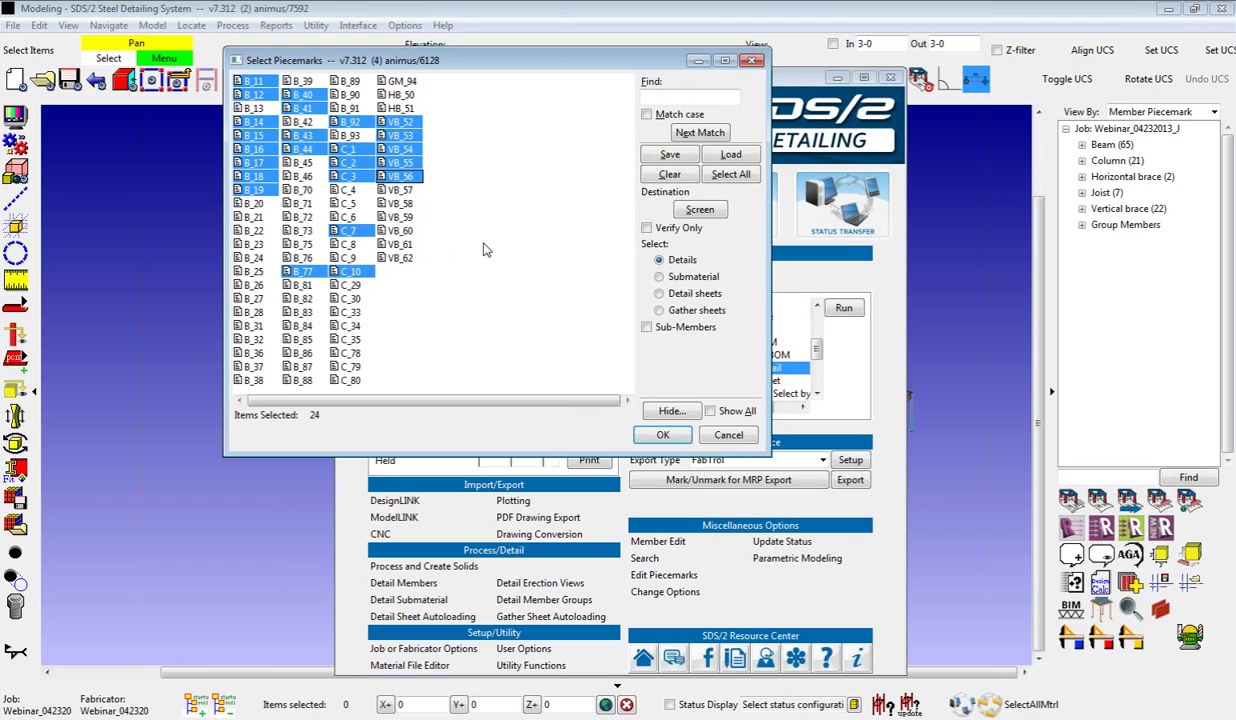
{"action": "left_click", "coordinate": [727, 436]}
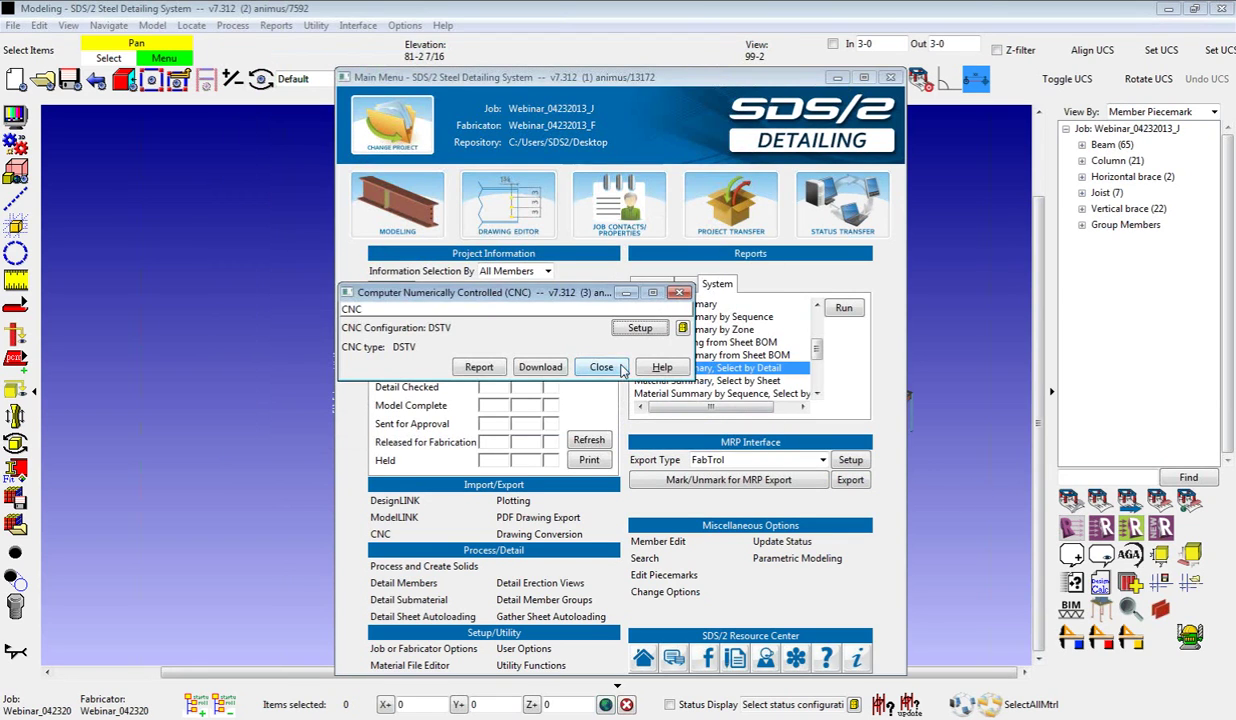
{"action": "key", "text": "Escape"}
{"action": "key", "text": "Escape"}
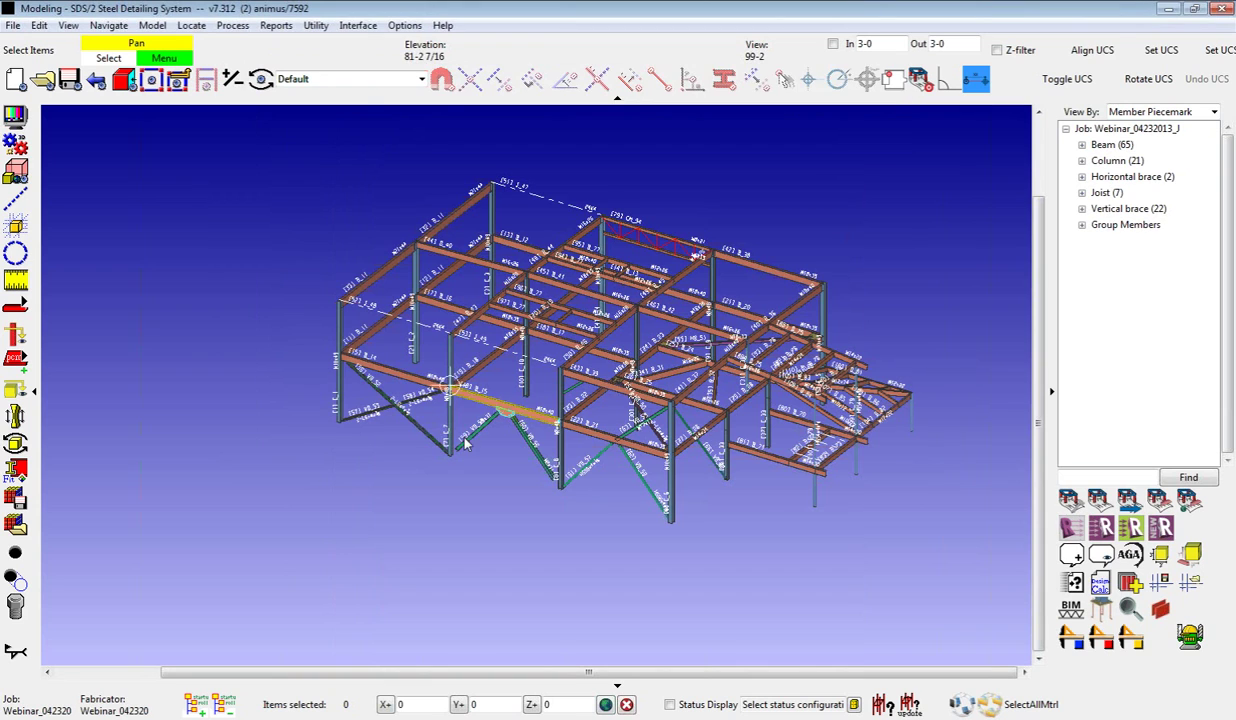
Step: Set up a status update by piecemark with Submitted for approval dated Apr 23 2013
{"action": "scroll", "coordinate": [655, 348], "scroll_direction": "down", "scroll_amount": 2}
{"action": "scroll", "coordinate": [655, 348], "scroll_direction": "up", "scroll_amount": 4}
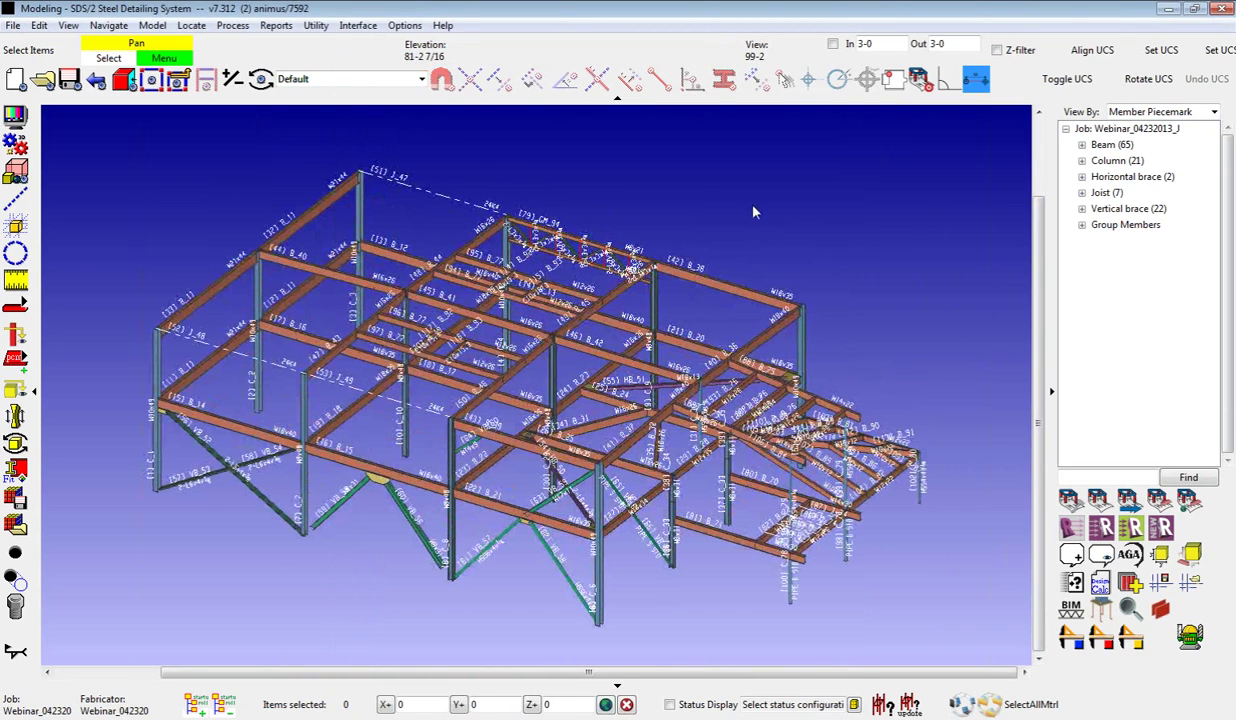
{"action": "key", "text": "ctrl+u"}
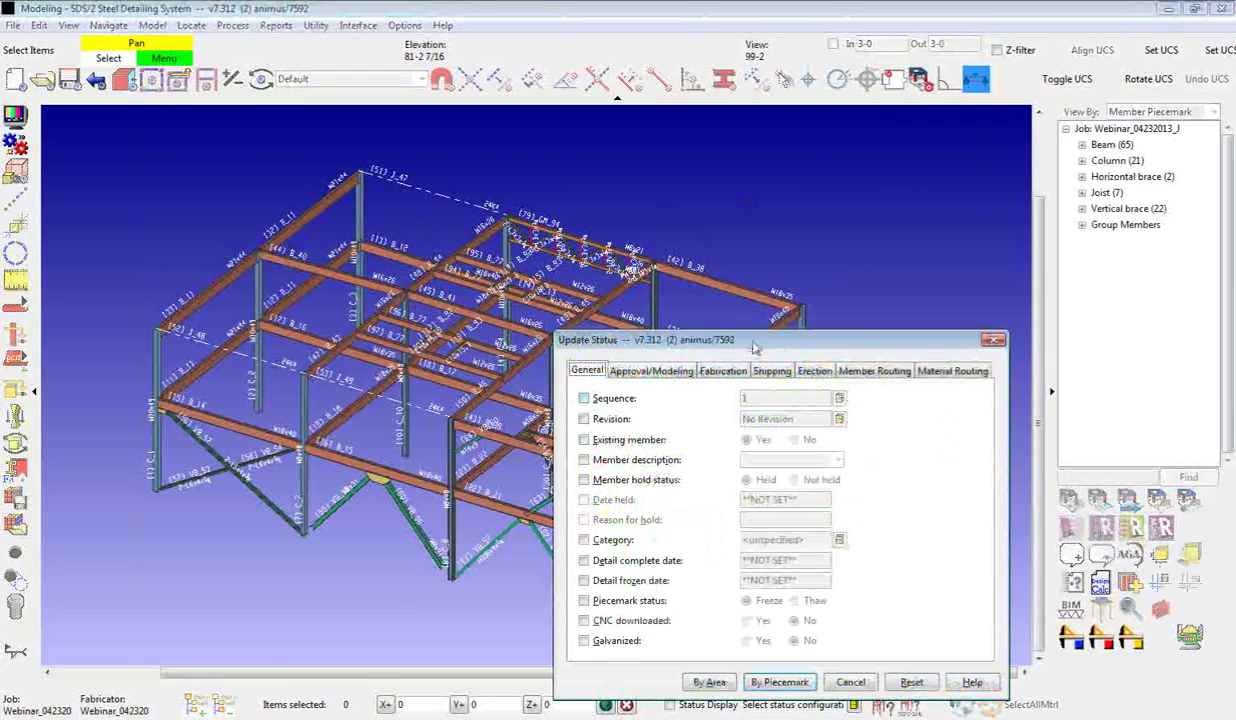
{"action": "left_click_drag", "start_coordinate": [755, 347], "coordinate": [794, 250]}
{"action": "left_click", "coordinate": [688, 274]}
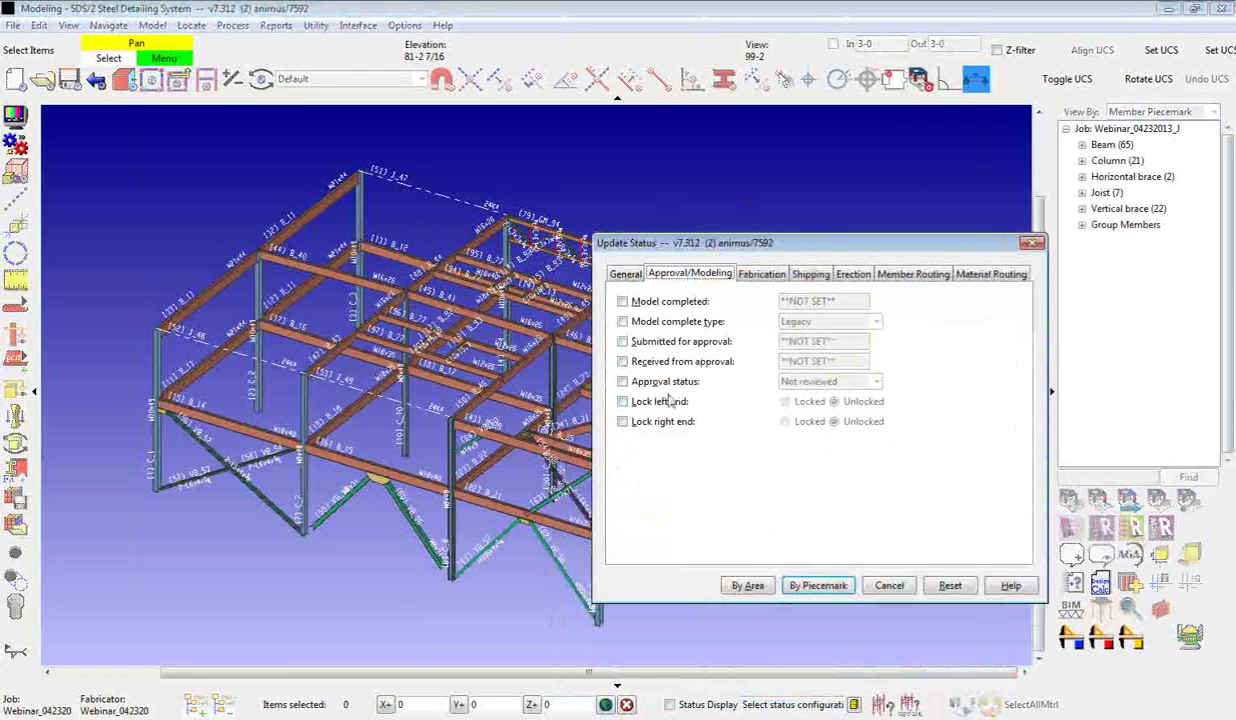
{"action": "left_click", "coordinate": [622, 342]}
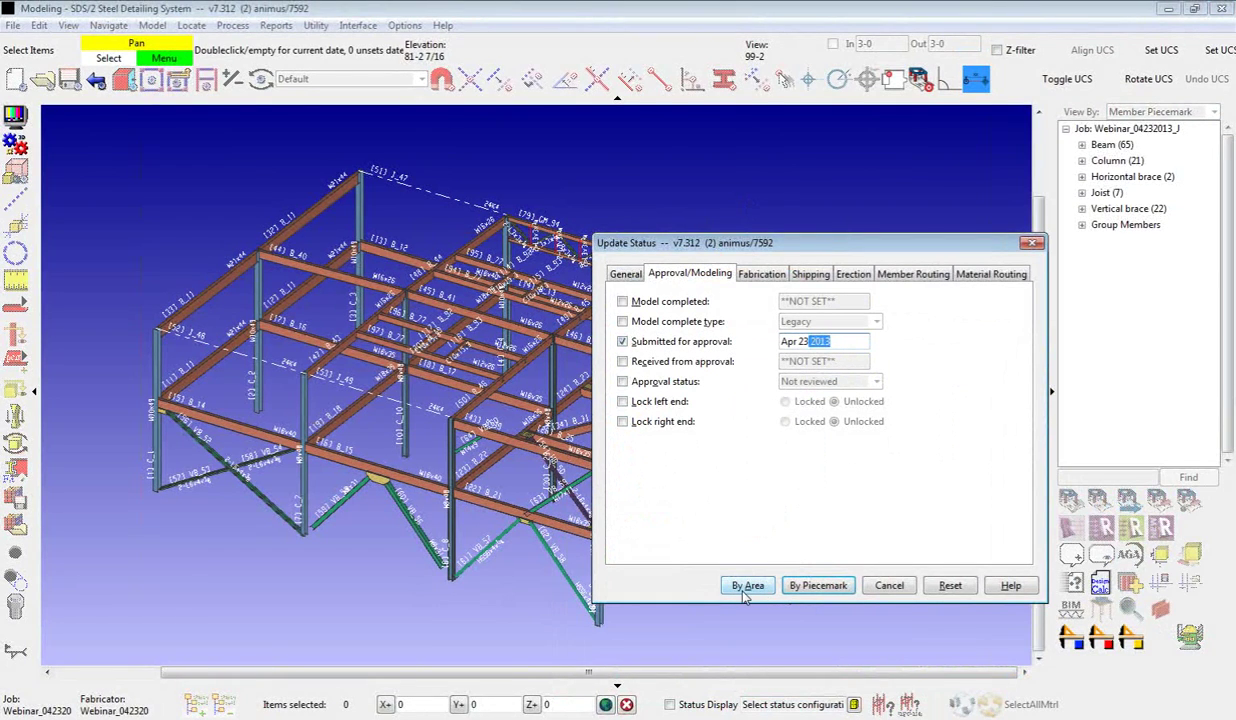
{"action": "left_click", "coordinate": [815, 586]}
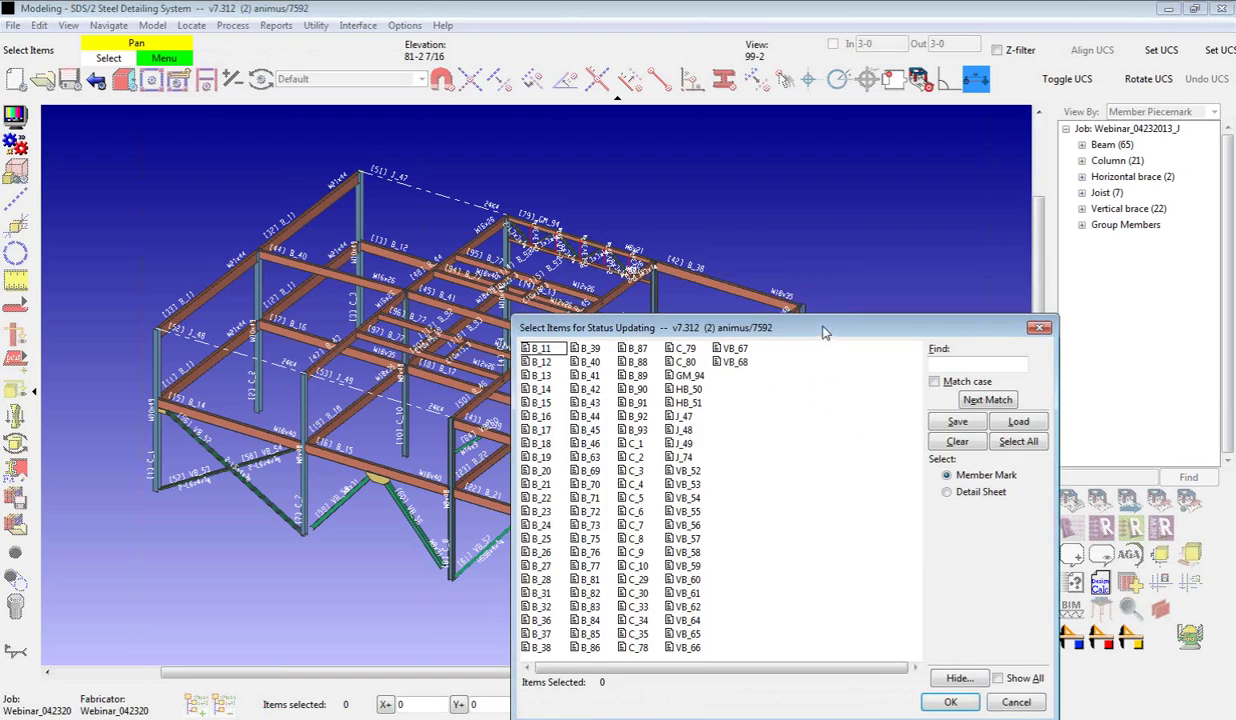
Step: Load the issue1 members list as the members for the status update and apply it
{"action": "left_click_drag", "start_coordinate": [792, 322], "coordinate": [747, 193]}
{"action": "left_click", "coordinate": [972, 292]}
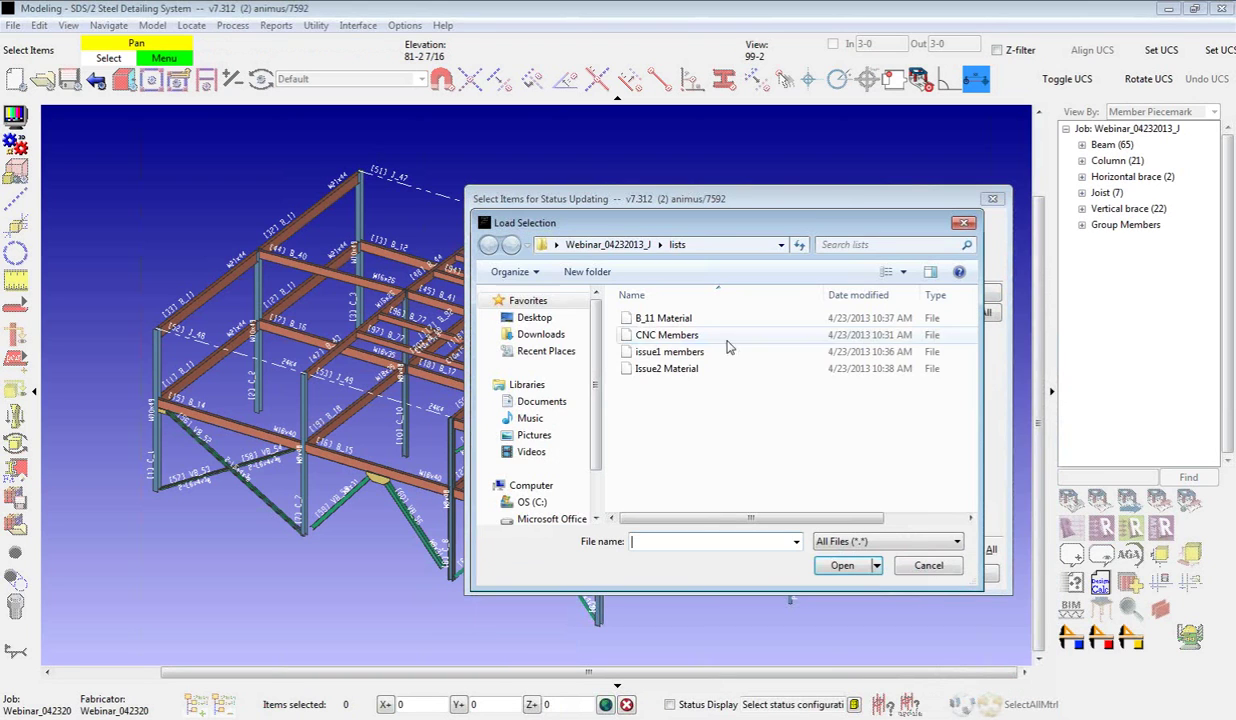
{"action": "left_click", "coordinate": [669, 353]}
{"action": "left_click", "coordinate": [842, 566]}
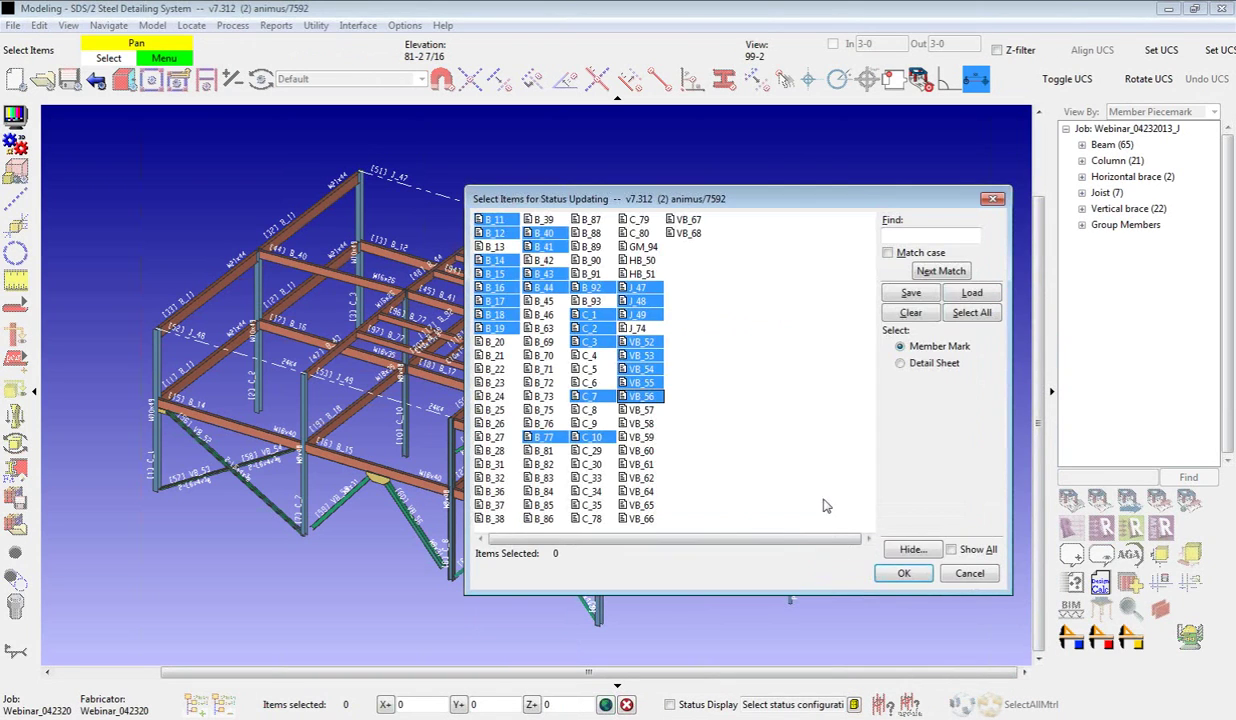
{"action": "left_click", "coordinate": [882, 573]}
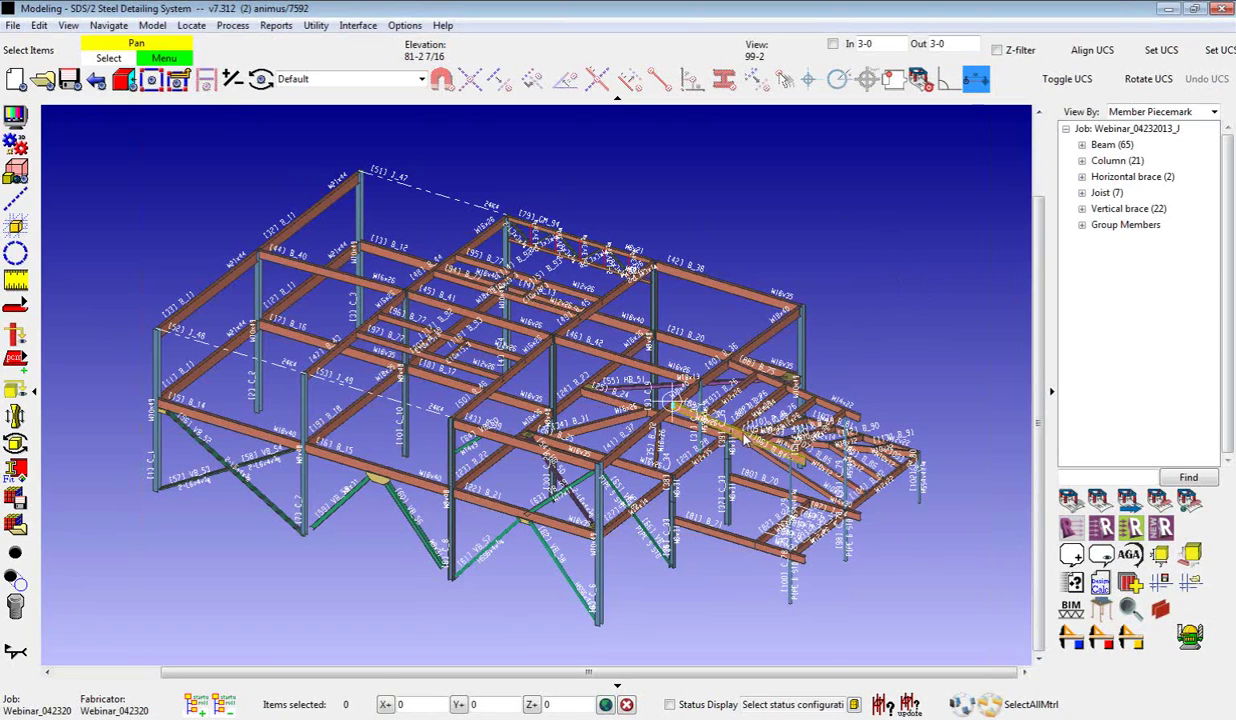
Step: From the Main Menu, start a CNC download by submaterial and hide the items in sequences 2, 3 and 4
{"action": "left_click", "coordinate": [1172, 9]}
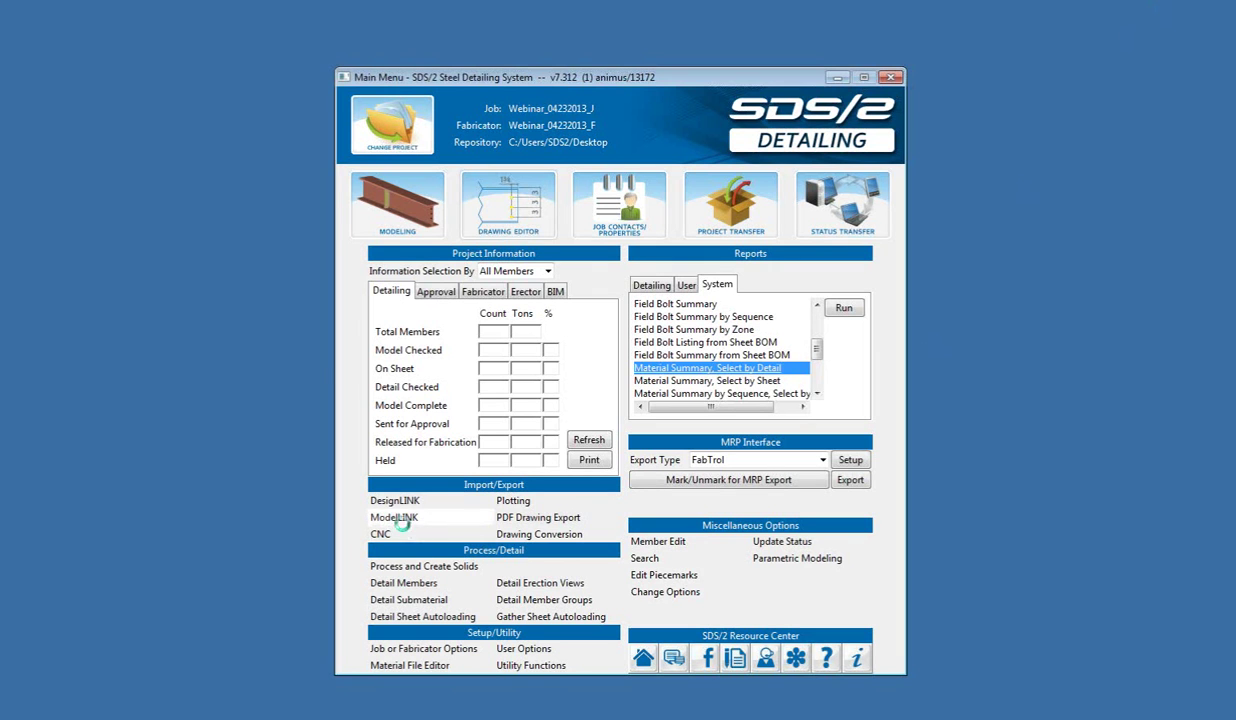
{"action": "left_click", "coordinate": [541, 367]}
{"action": "left_click", "coordinate": [687, 280]}
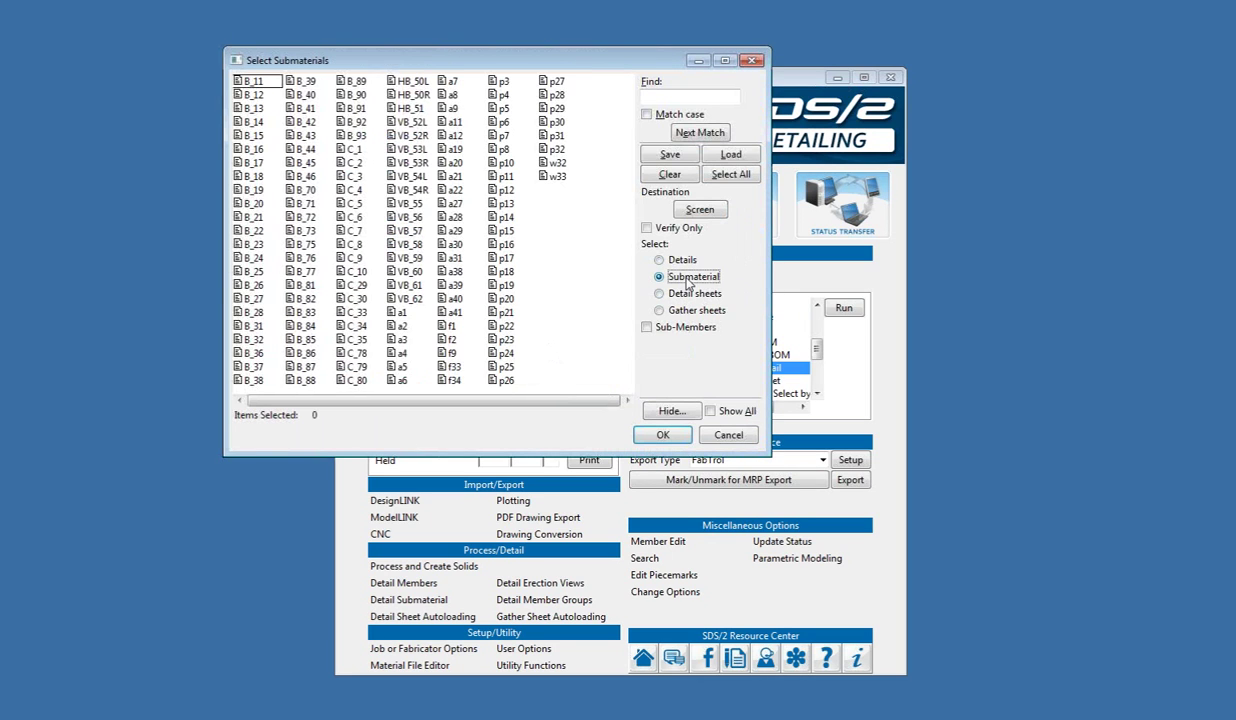
{"action": "left_click", "coordinate": [670, 411]}
{"action": "left_click_drag", "start_coordinate": [662, 299], "coordinate": [665, 335]}
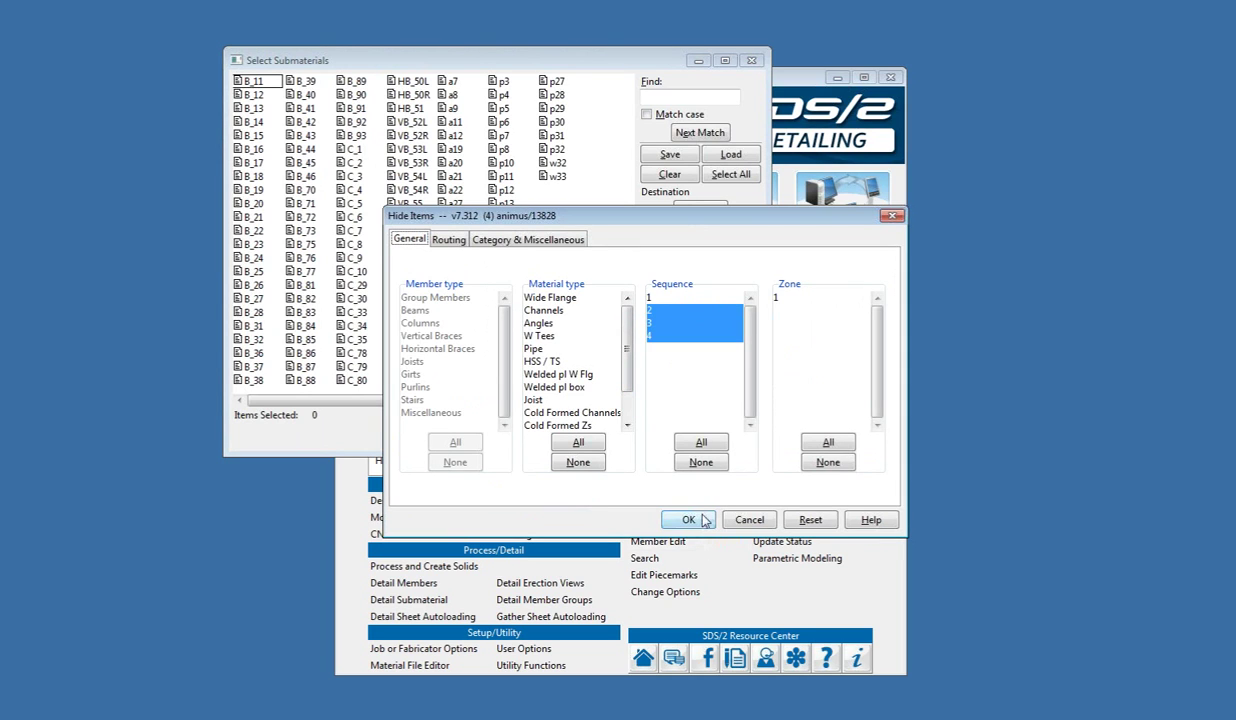
{"action": "left_click", "coordinate": [688, 520]}
Step: Select all remaining submaterials from B_11 to p22, save them as the list "seq1 material", and close CNC
{"action": "left_click", "coordinate": [256, 80]}
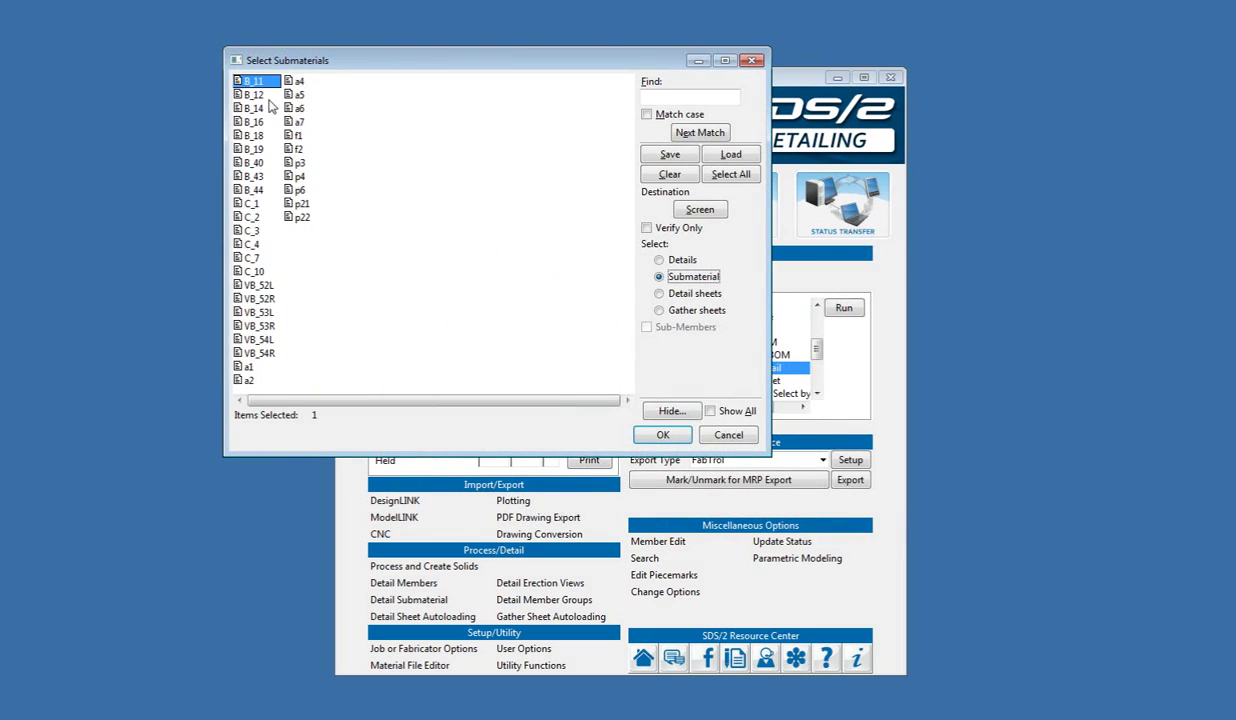
{"action": "left_click", "coordinate": [338, 218], "text": "shift"}
{"action": "left_click", "coordinate": [664, 155]}
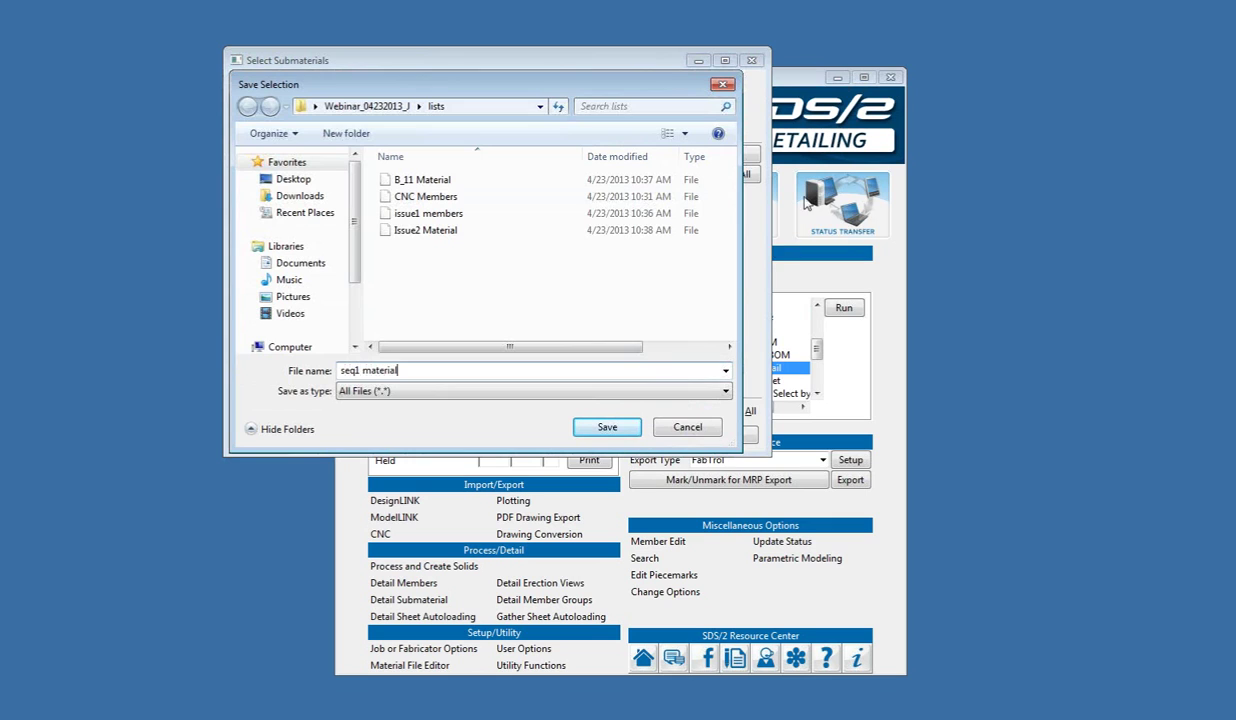
{"action": "left_click", "coordinate": [620, 427]}
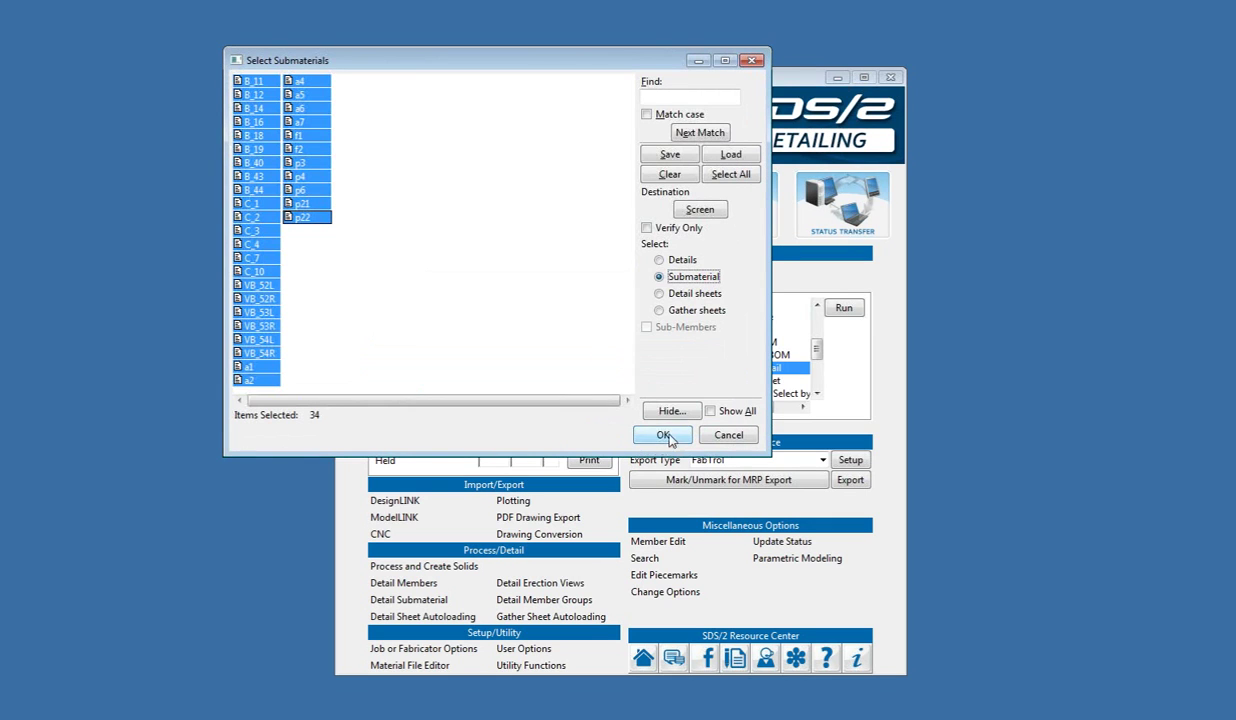
{"action": "left_click", "coordinate": [662, 435]}
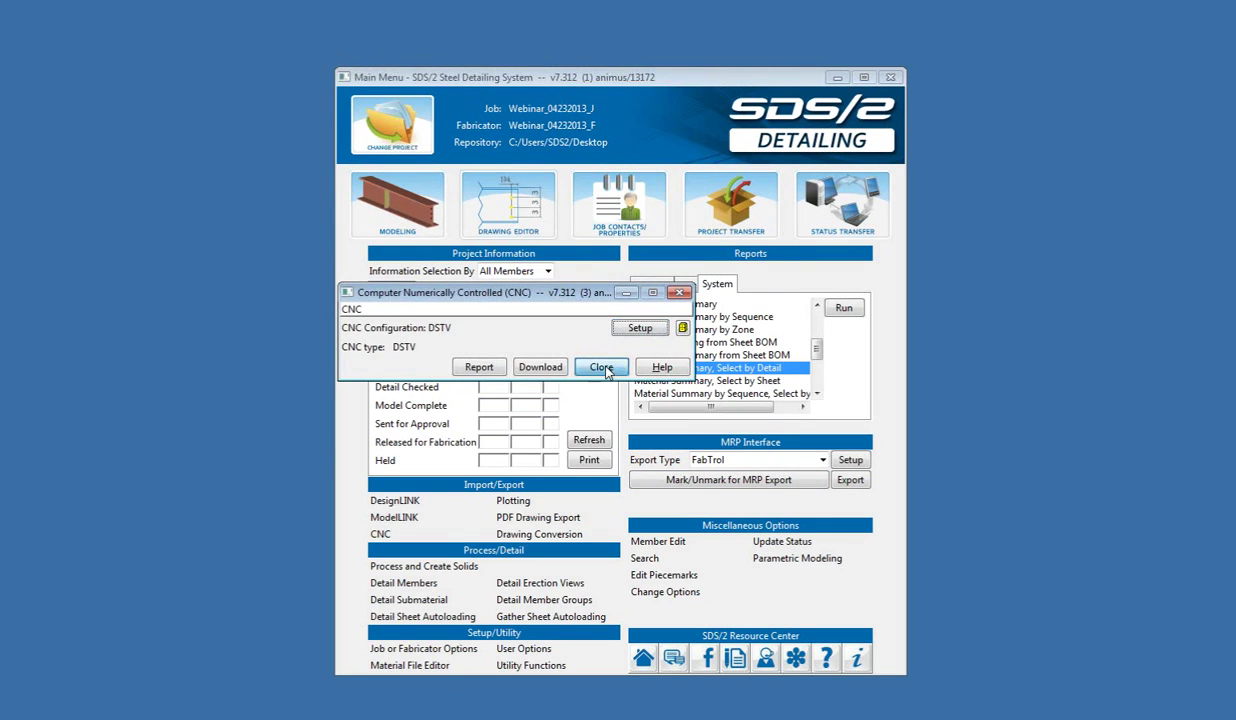
{"action": "left_click", "coordinate": [585, 356]}
Step: Open the sheet selection for plotting, restrict it to gather sheets only, and clear the selected sheets
{"action": "left_click", "coordinate": [540, 501]}
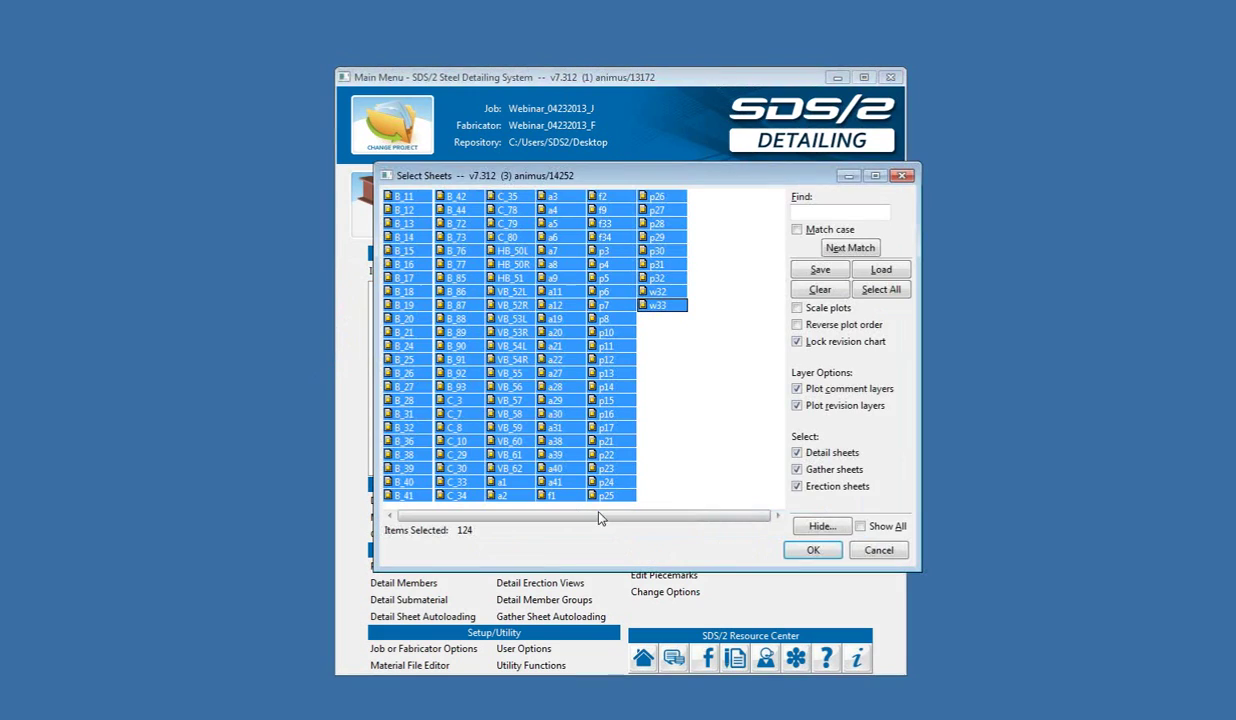
{"action": "left_click", "coordinate": [797, 452]}
{"action": "left_click", "coordinate": [797, 486]}
{"action": "left_click", "coordinate": [819, 289]}
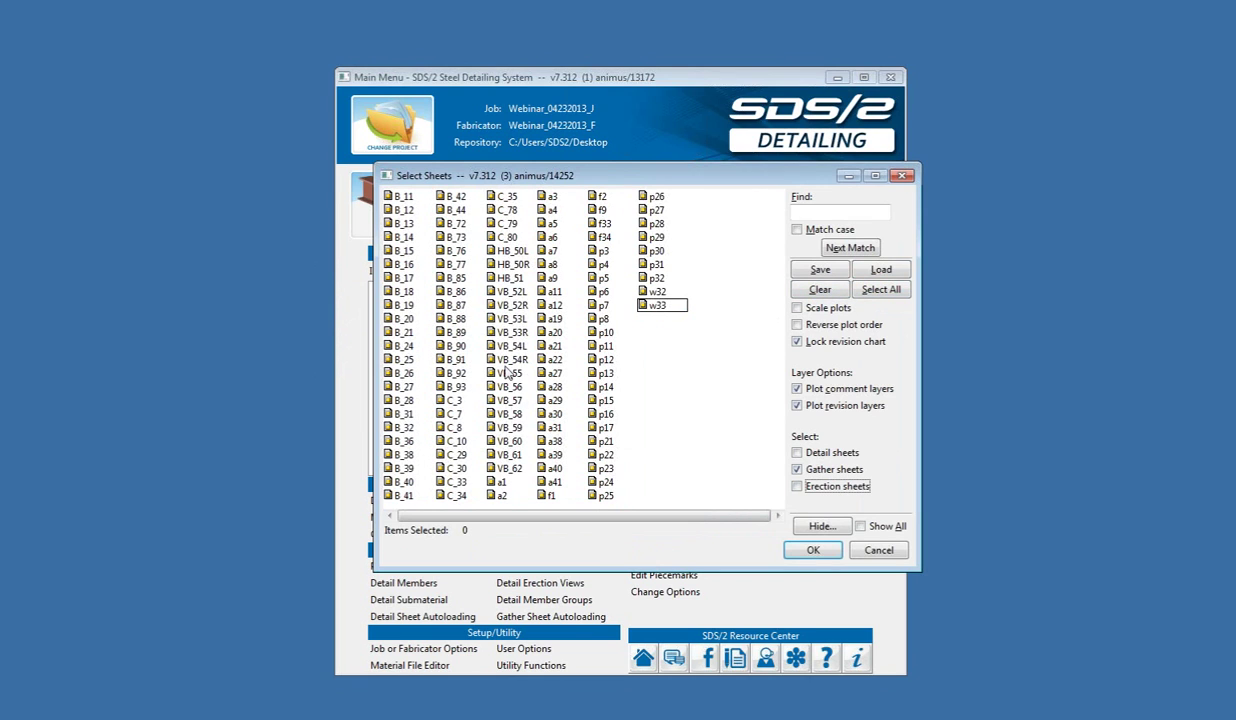
Step: Load the seq1 material list as the sheets to plot, and cancel the plotting
{"action": "left_click", "coordinate": [858, 268]}
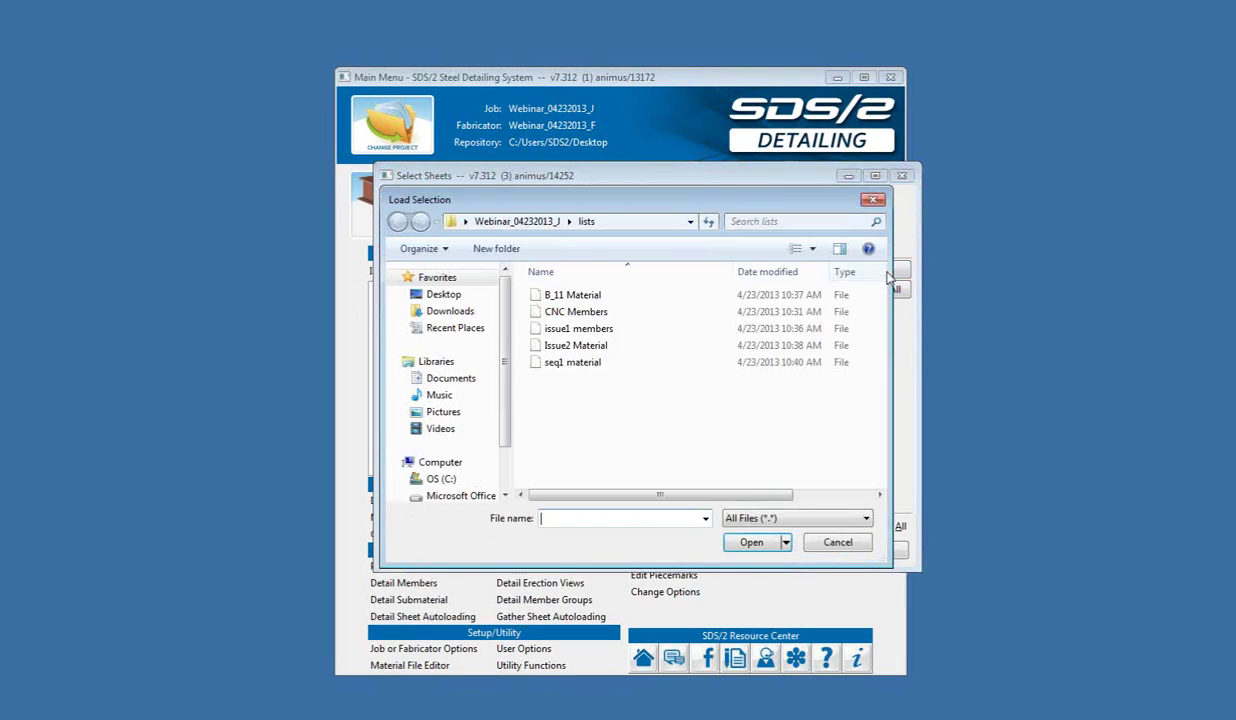
{"action": "left_click", "coordinate": [573, 362]}
{"action": "left_click", "coordinate": [748, 541]}
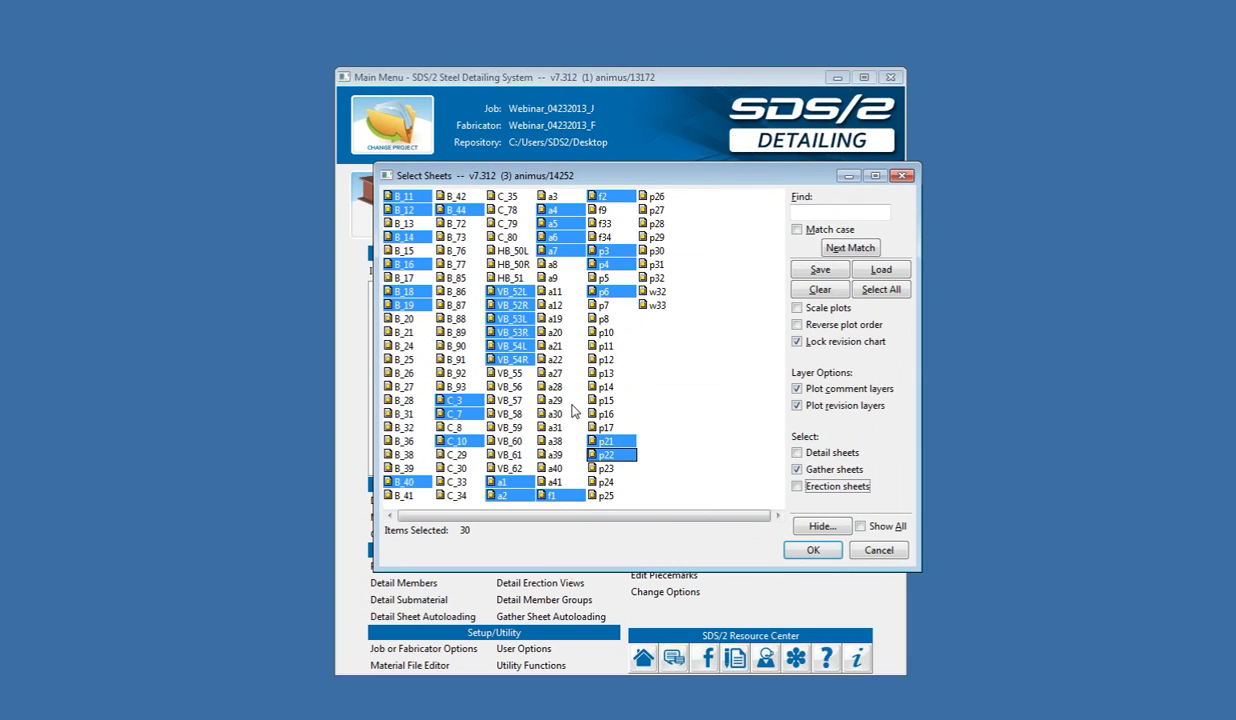
{"action": "left_click", "coordinate": [889, 553]}
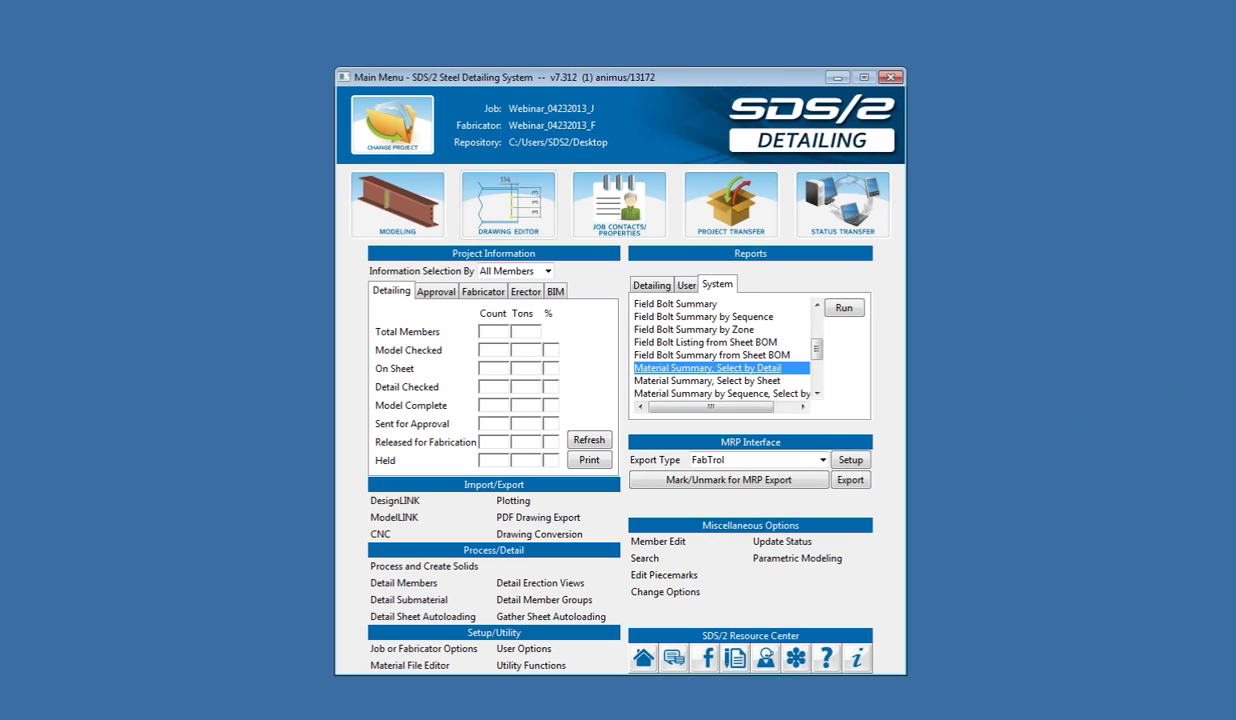
Step: Switch back to the Modeling window and load the issue1 members list as the model selection
{"action": "left_click", "coordinate": [1230, 250]}
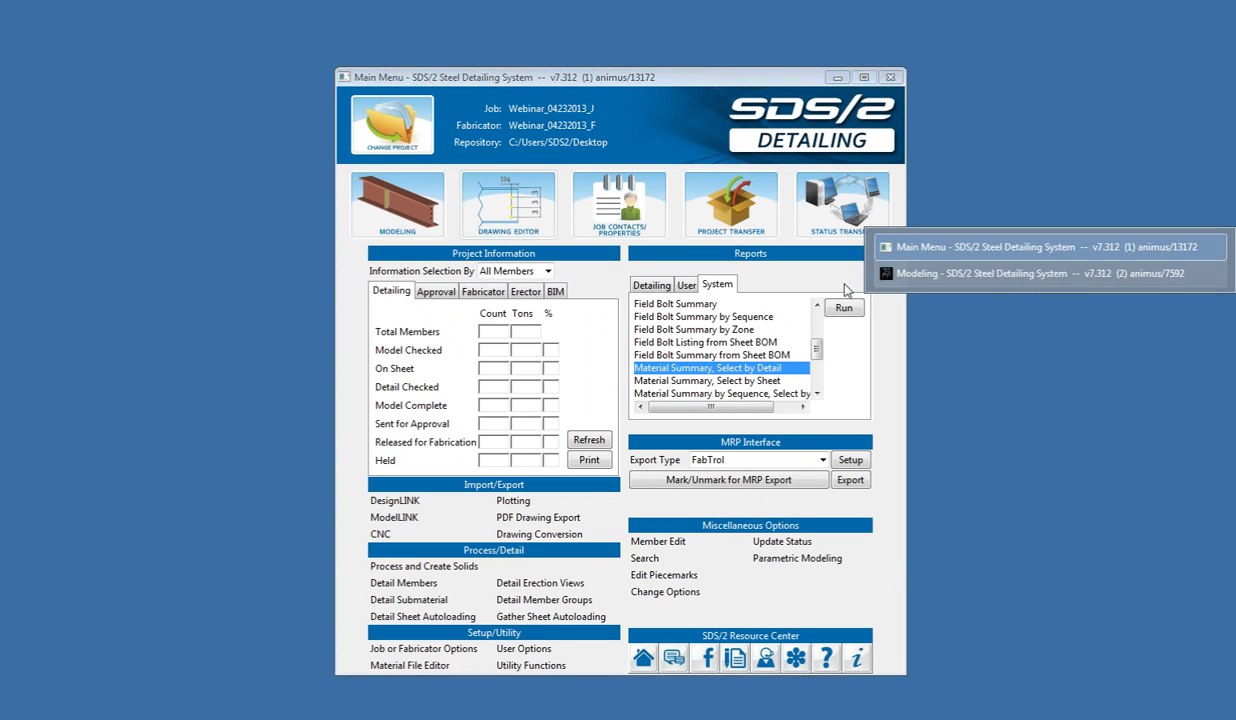
{"action": "left_click", "coordinate": [998, 273]}
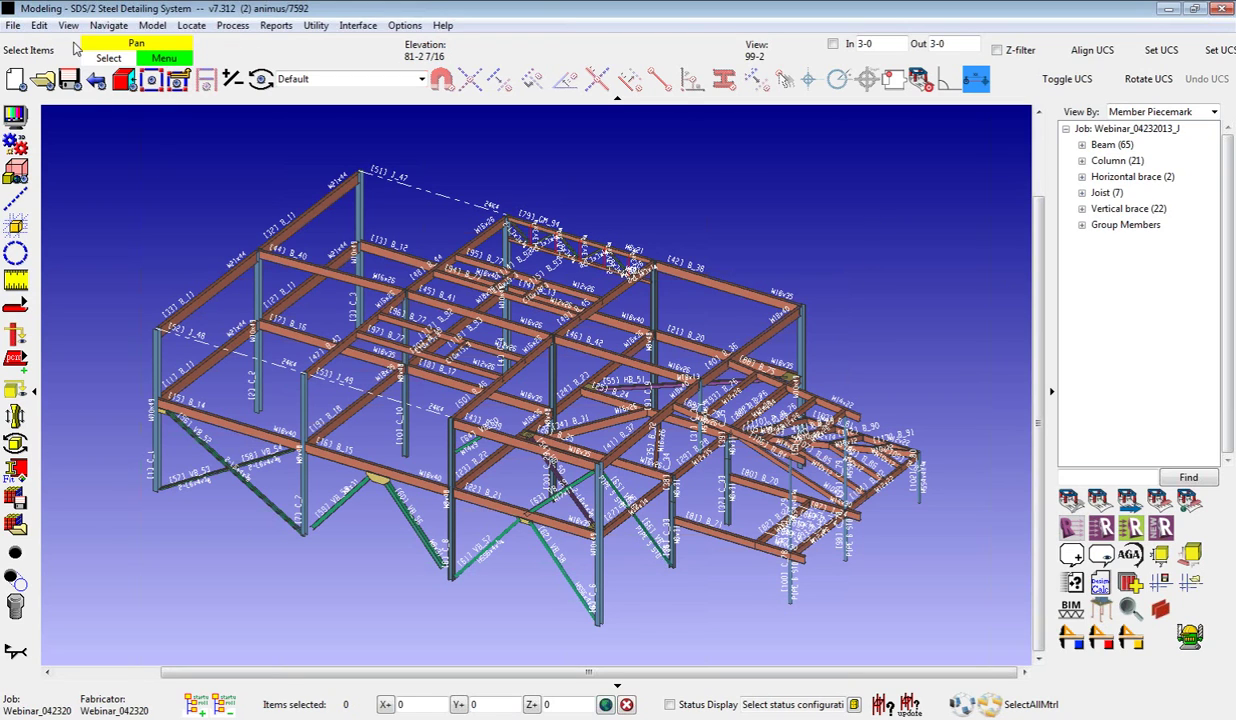
{"action": "left_click", "coordinate": [40, 26]}
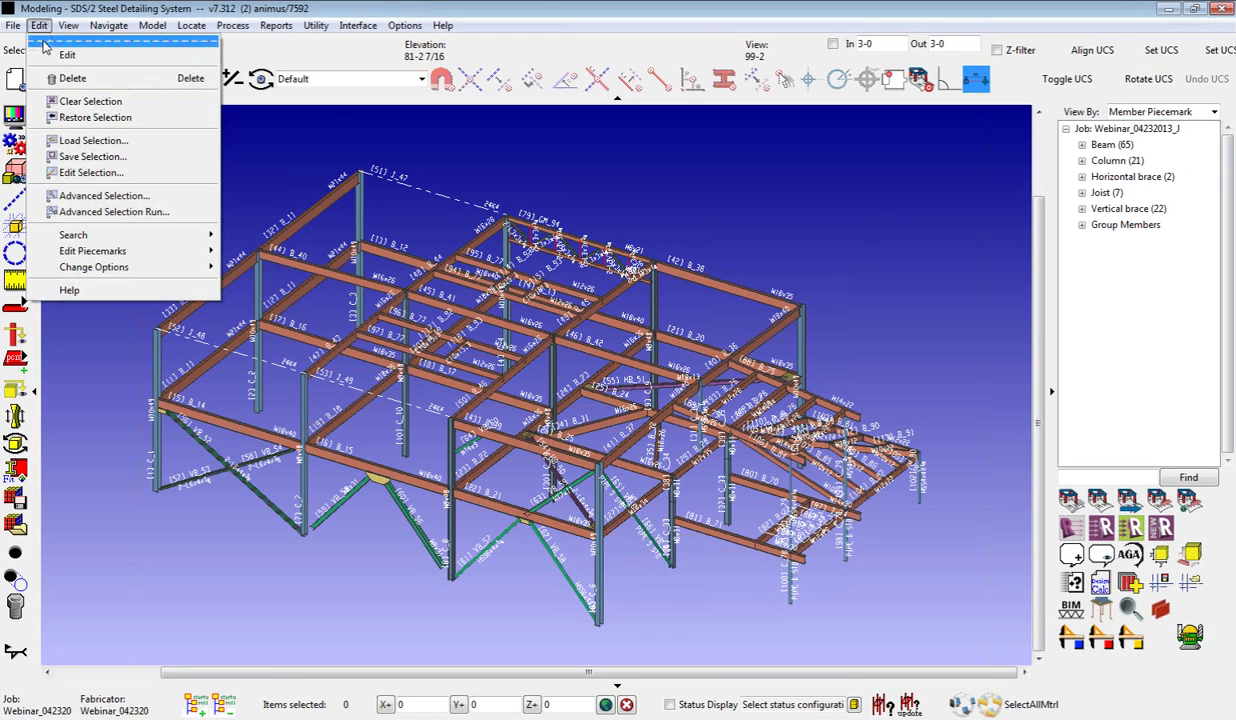
{"action": "left_click", "coordinate": [110, 141]}
{"action": "left_click", "coordinate": [205, 177]}
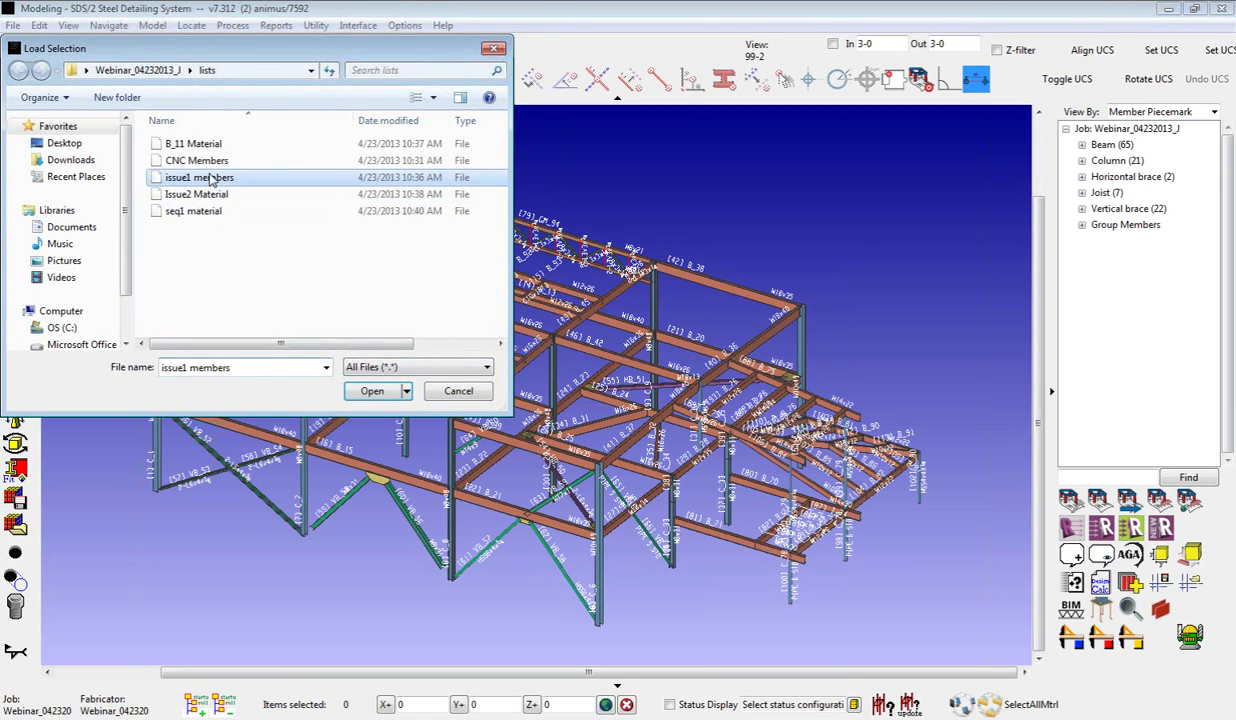
{"action": "left_click", "coordinate": [371, 391]}
{"action": "left_click", "coordinate": [678, 544]}
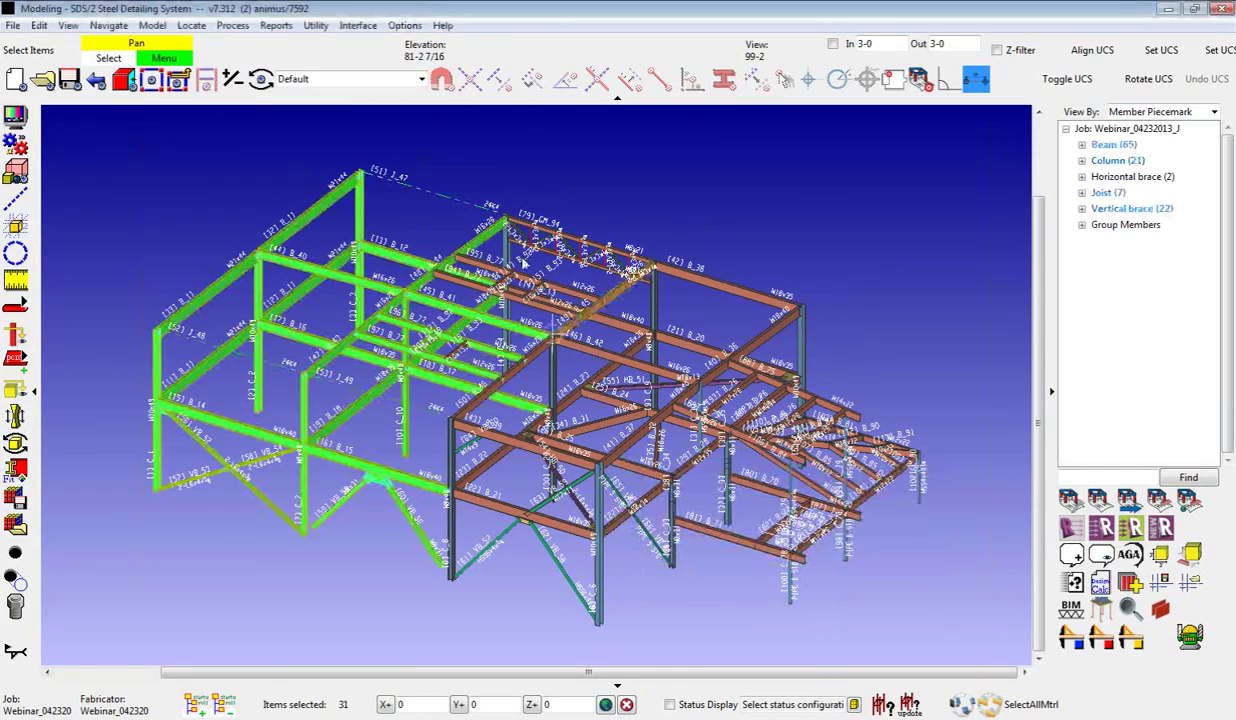
Step: Add the unselected infill beams around B_92 and B_93 in the highlighted bay to the current member selection
{"action": "scroll", "coordinate": [435, 268], "scroll_direction": "up", "scroll_amount": 4}
{"action": "left_click", "coordinate": [546, 236], "text": "shift"}
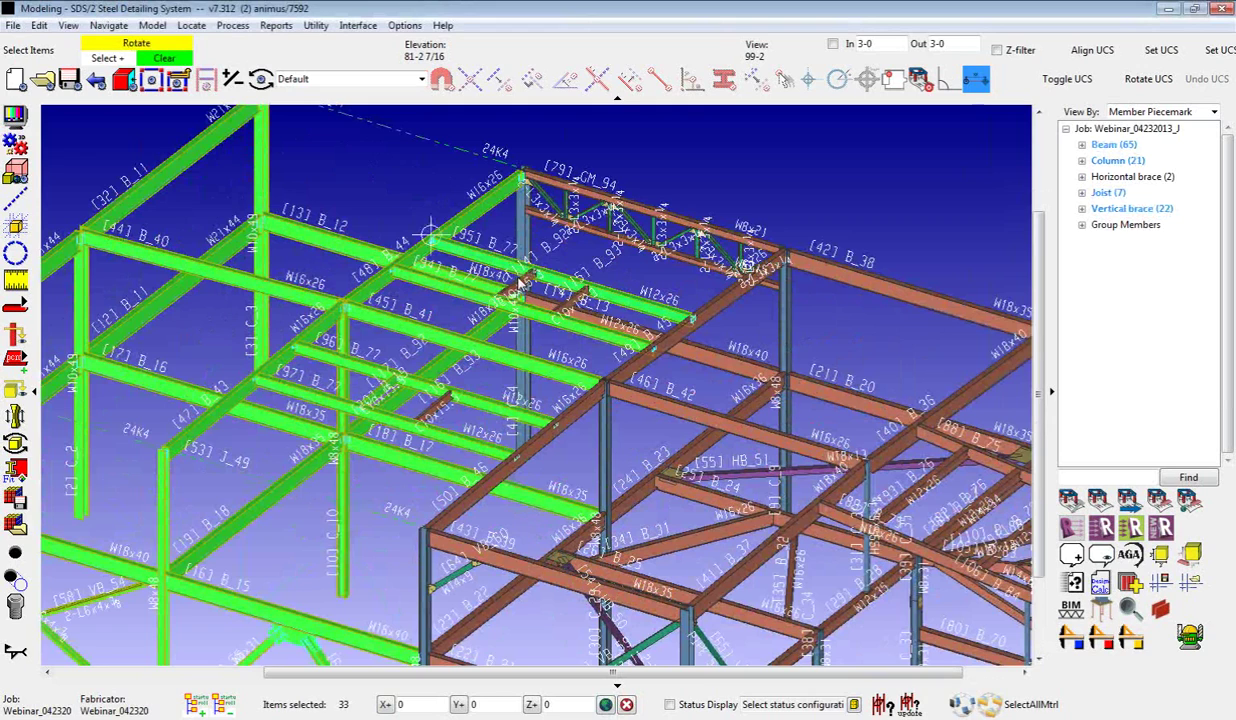
{"action": "left_click", "coordinate": [584, 300], "text": "shift"}
{"action": "left_click", "coordinate": [584, 300], "text": "shift"}
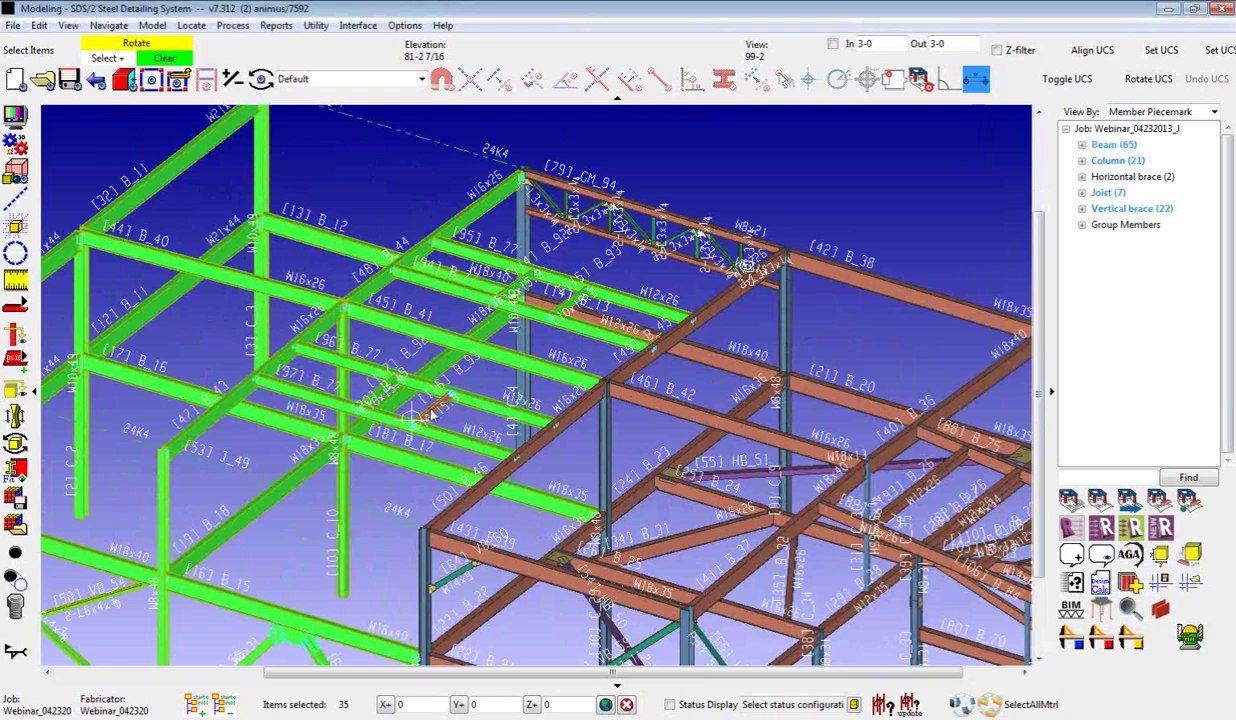
Step: Save the extended member selection over the existing "issue1 members" list
{"action": "left_click", "coordinate": [39, 25]}
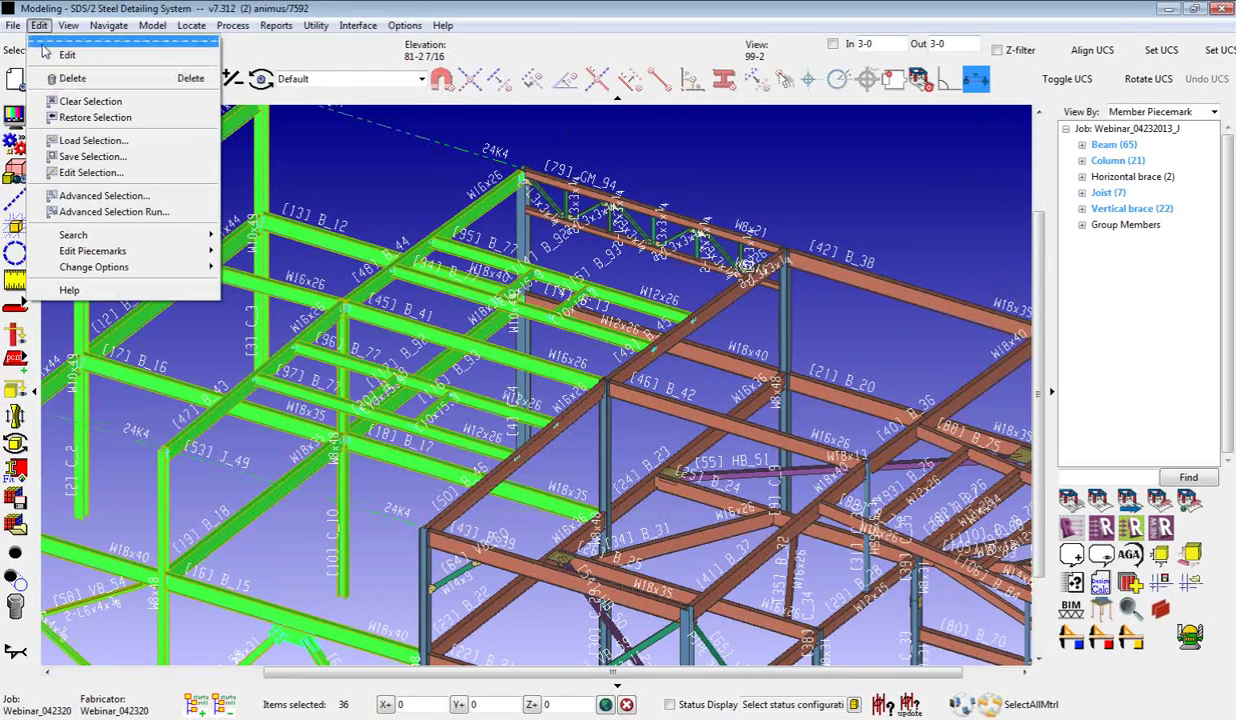
{"action": "left_click", "coordinate": [105, 160]}
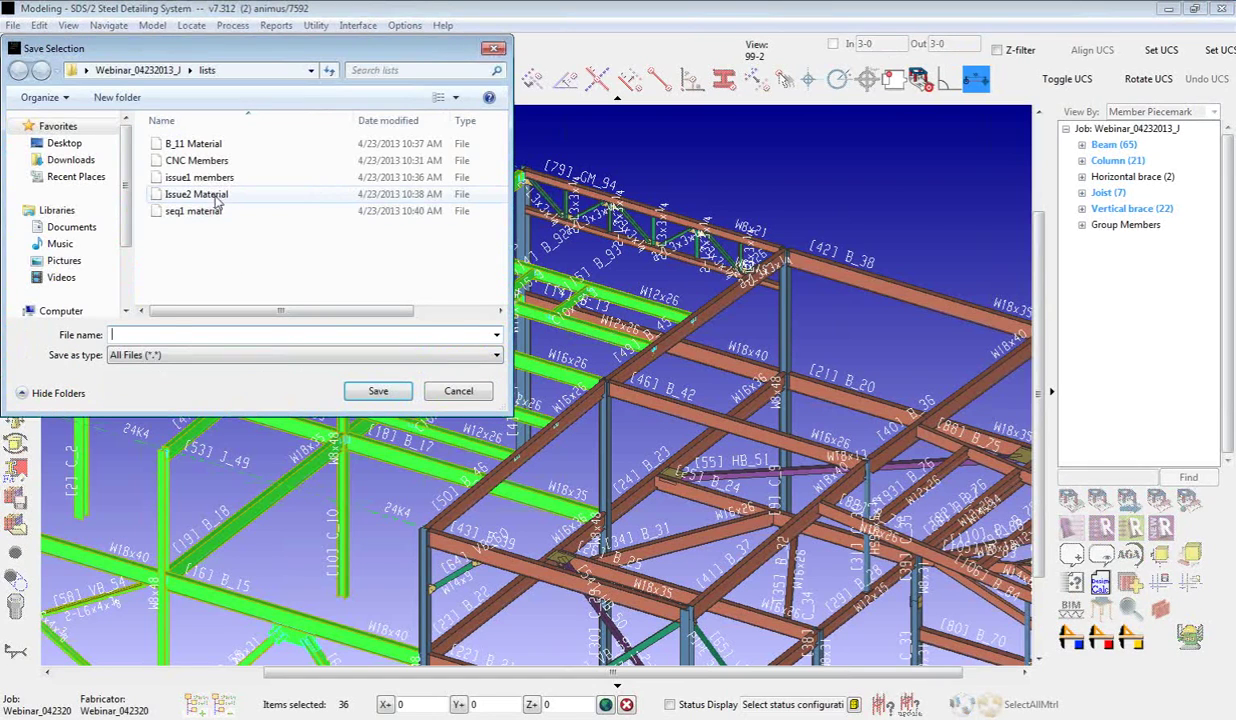
{"action": "left_click", "coordinate": [216, 178]}
{"action": "left_click", "coordinate": [350, 394]}
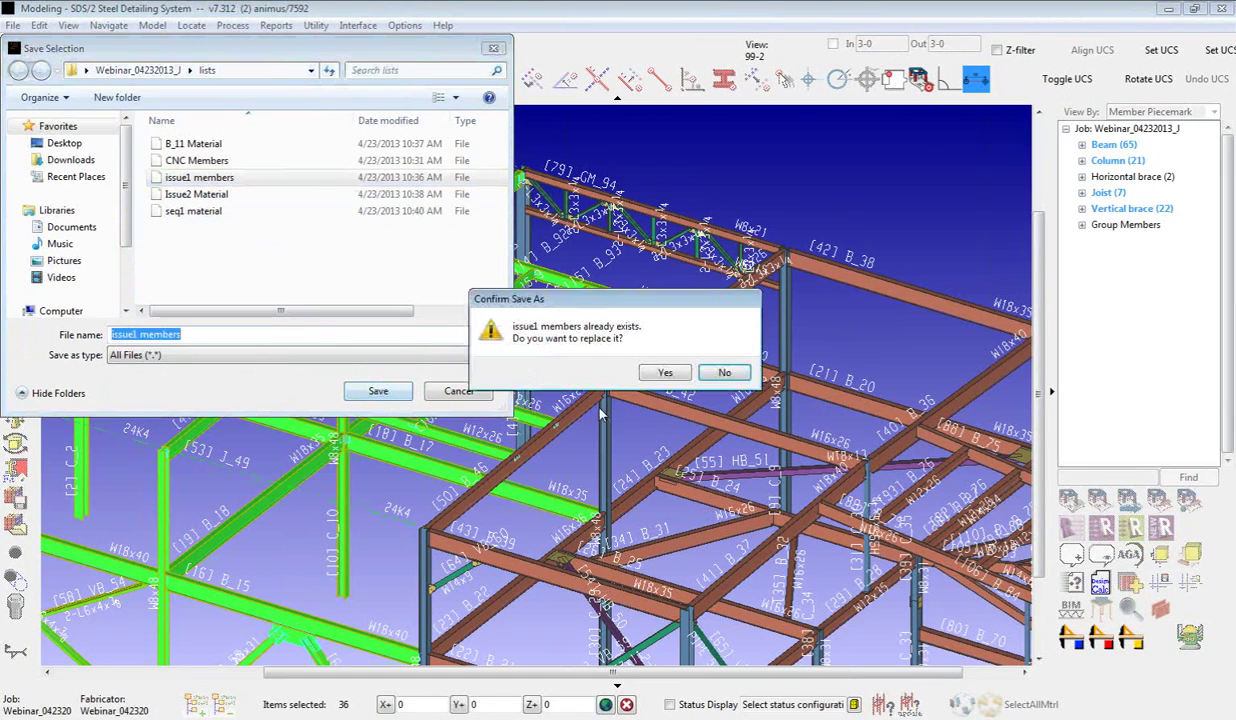
{"action": "left_click", "coordinate": [665, 373]}
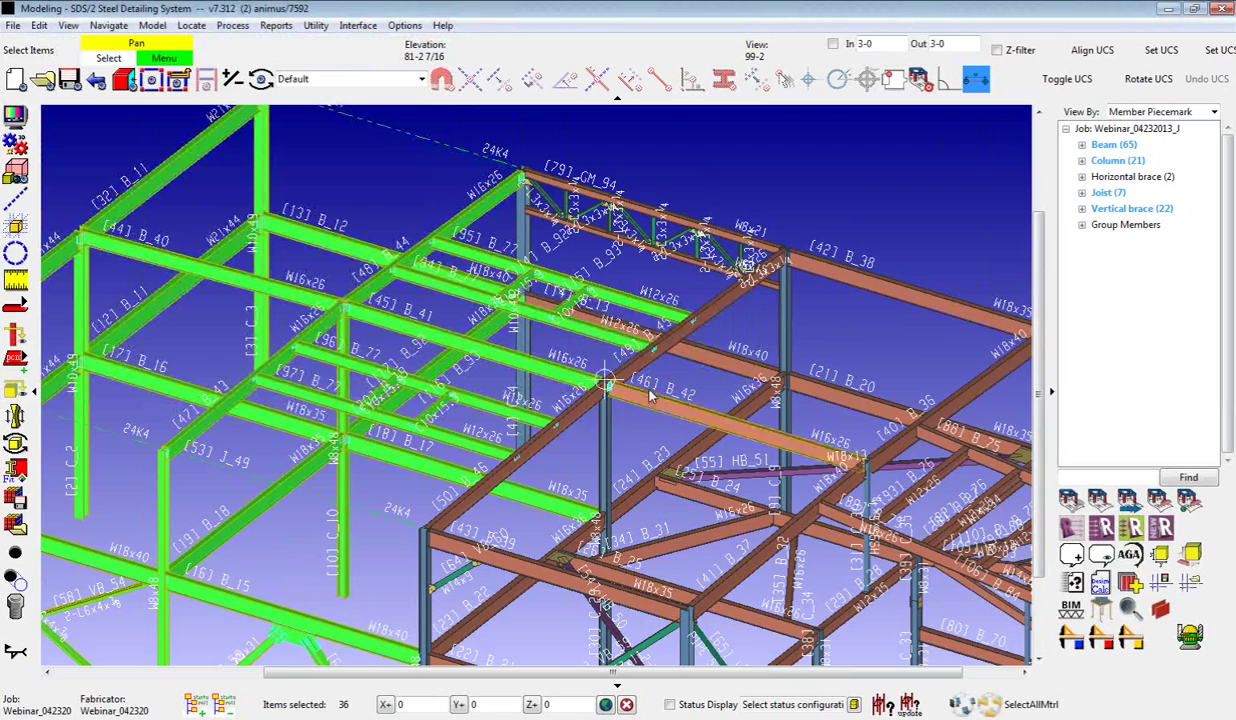
Step: Load the issue1 members list back as the model selection, and clear the selection
{"action": "left_click", "coordinate": [39, 25]}
{"action": "left_click", "coordinate": [90, 142]}
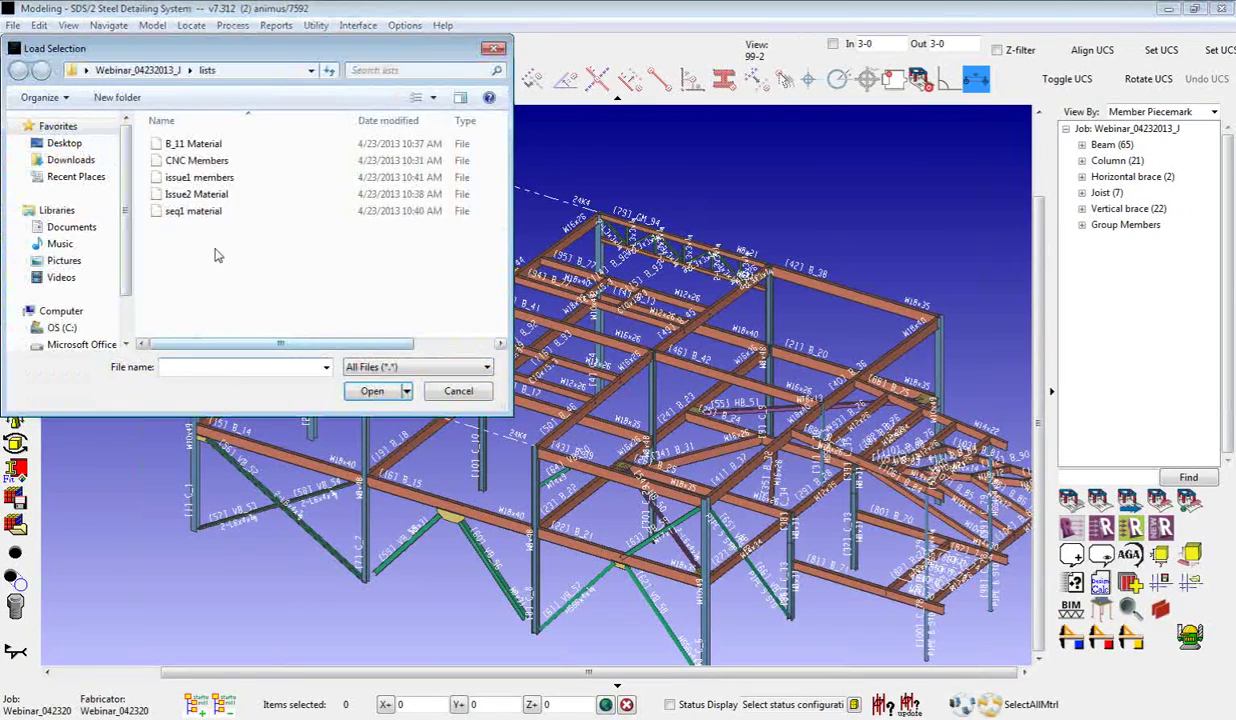
{"action": "left_click", "coordinate": [205, 178]}
{"action": "left_click", "coordinate": [380, 391]}
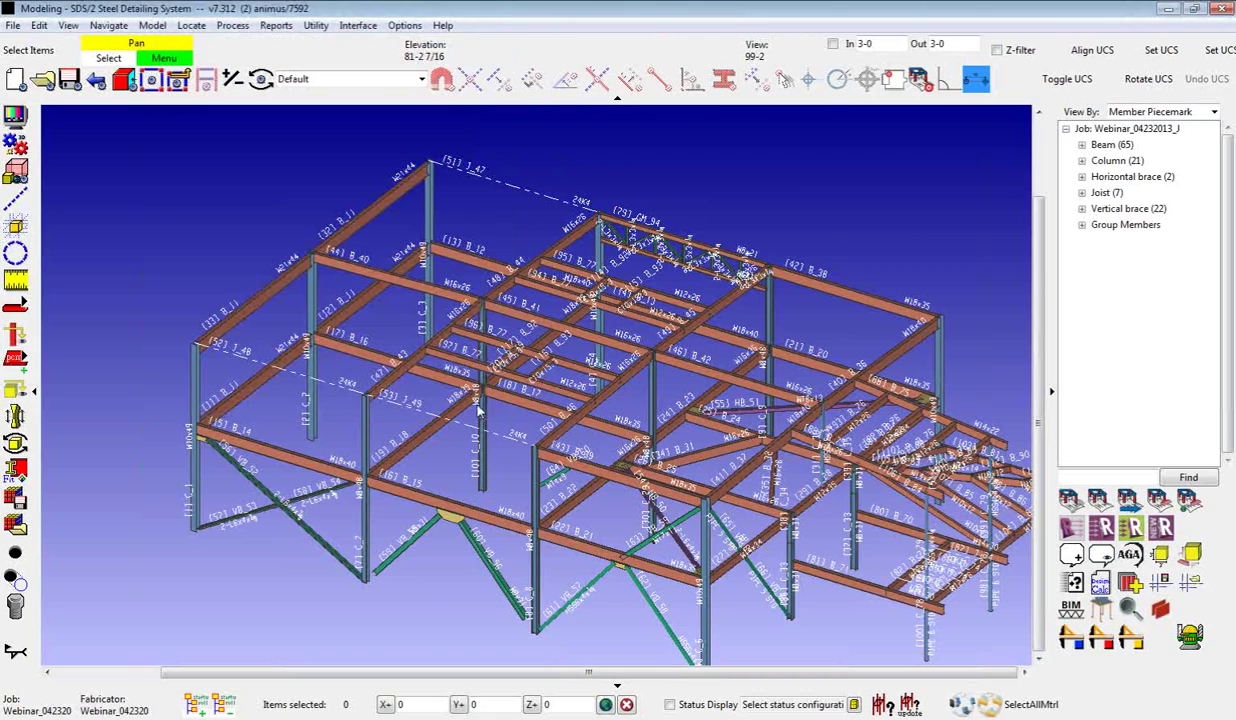
{"action": "left_click", "coordinate": [699, 549]}
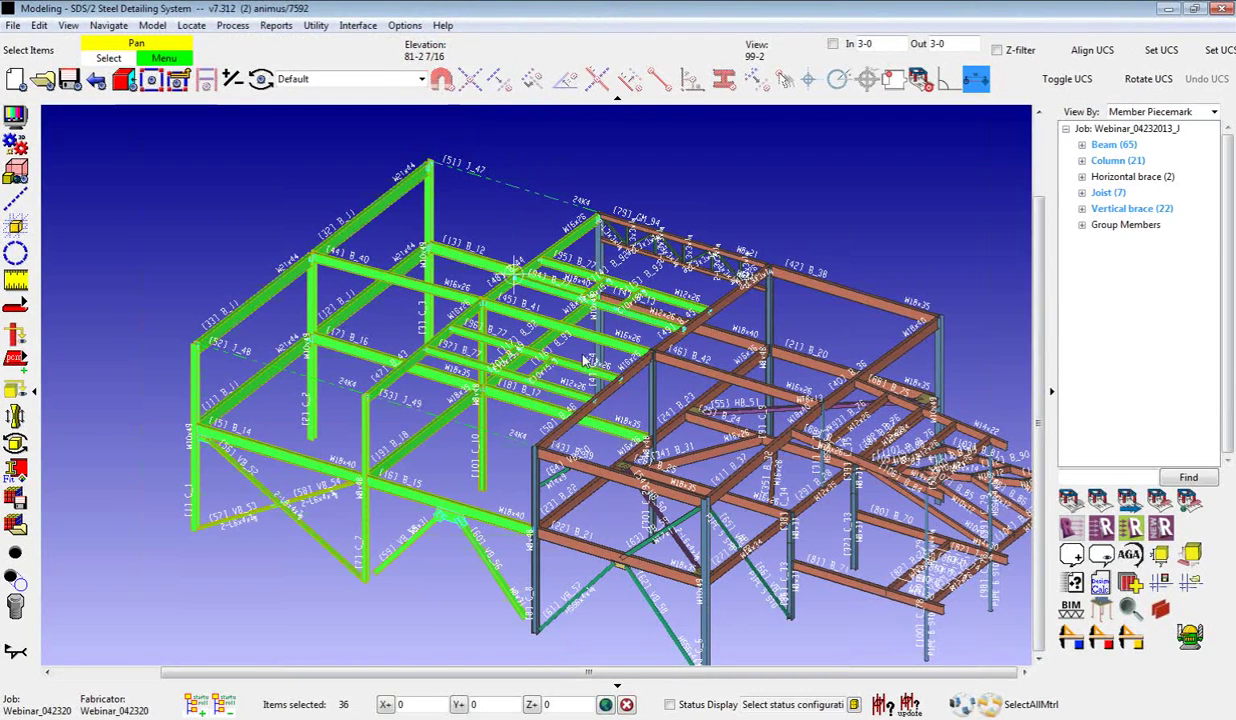
{"action": "left_click", "coordinate": [753, 208]}
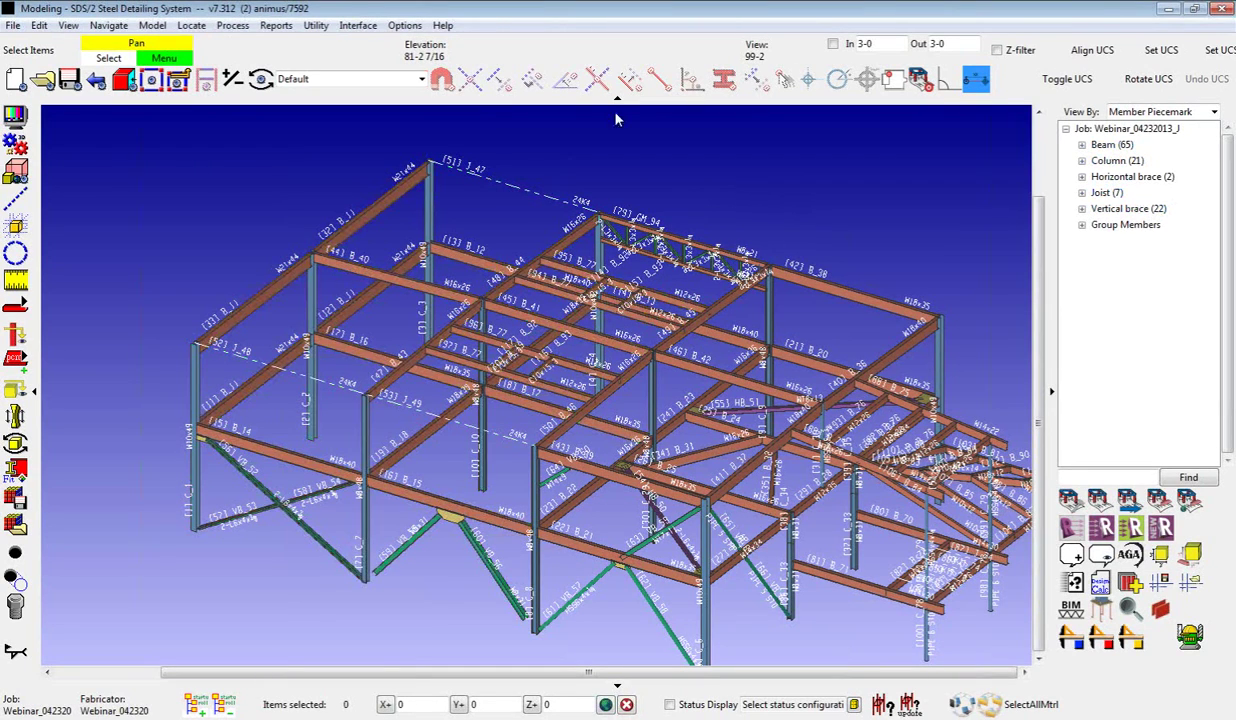
Step: Open the issue1 members list for editing and delete the entries from [11] B_11 to [17] B_16
{"action": "left_click", "coordinate": [39, 25]}
{"action": "left_click", "coordinate": [90, 172]}
{"action": "left_click", "coordinate": [210, 177]}
{"action": "left_click", "coordinate": [372, 391]}
{"action": "left_click_drag", "start_coordinate": [779, 328], "coordinate": [612, 139]}
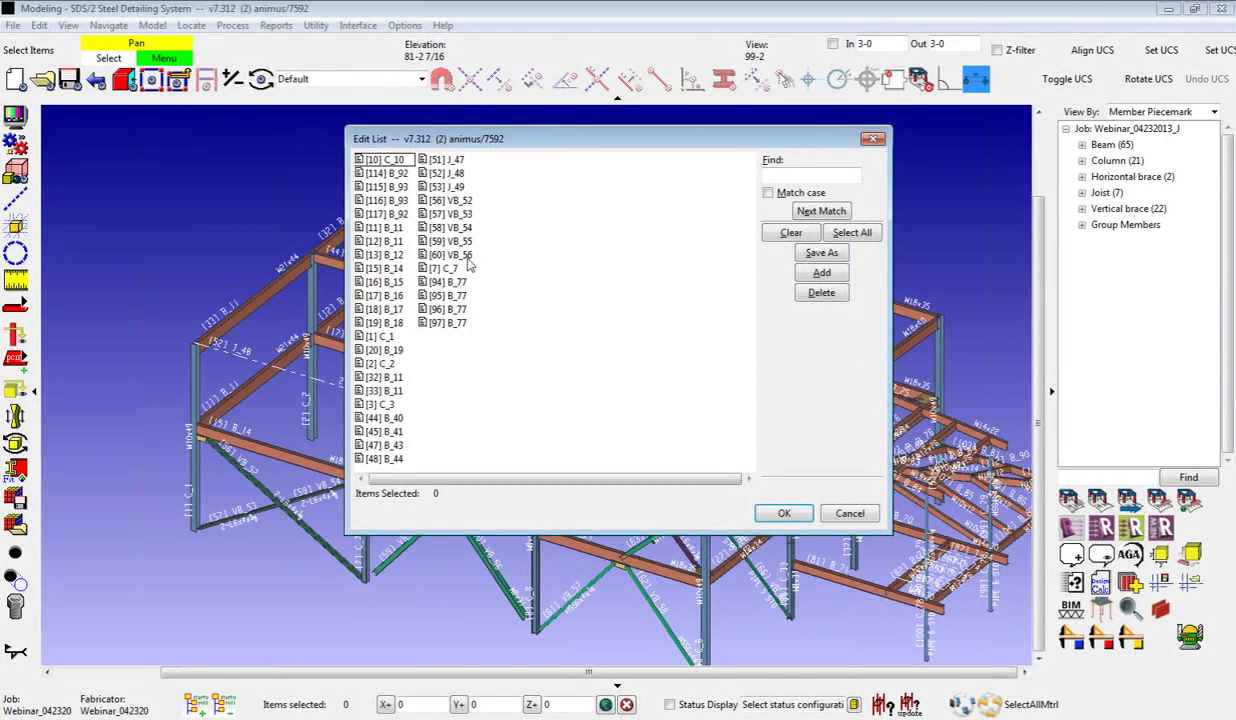
{"action": "left_click", "coordinate": [442, 228]}
{"action": "left_click", "coordinate": [385, 230]}
{"action": "left_click", "coordinate": [385, 296], "text": "shift"}
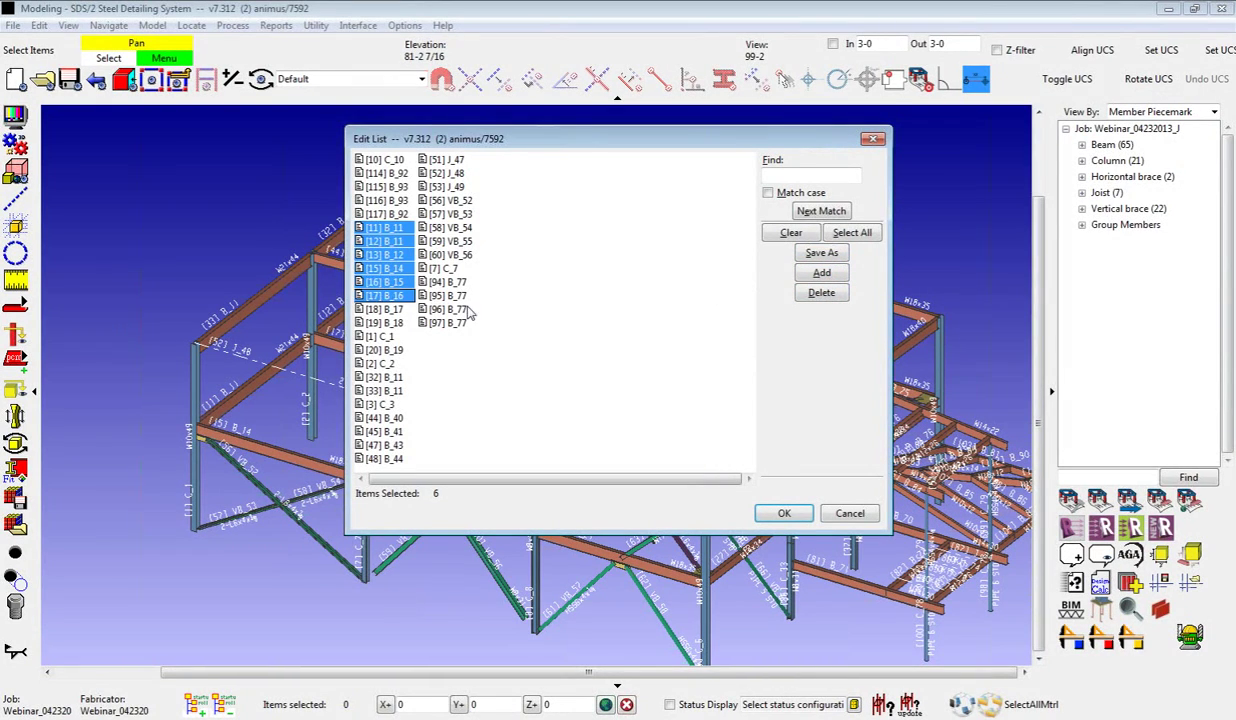
{"action": "left_click", "coordinate": [821, 293]}
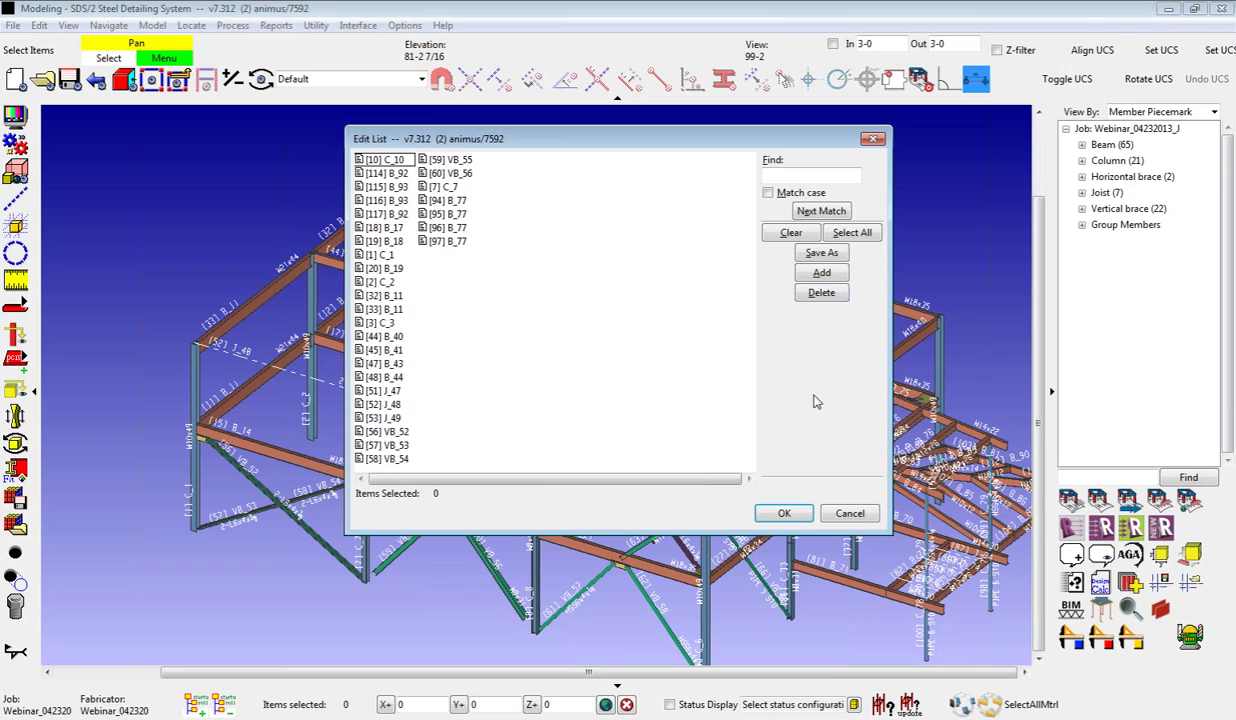
Step: Try adding the entries "[34]", "[34] B_17" and "B_17" to the list, and cancel the list editing
{"action": "left_click", "coordinate": [800, 272]}
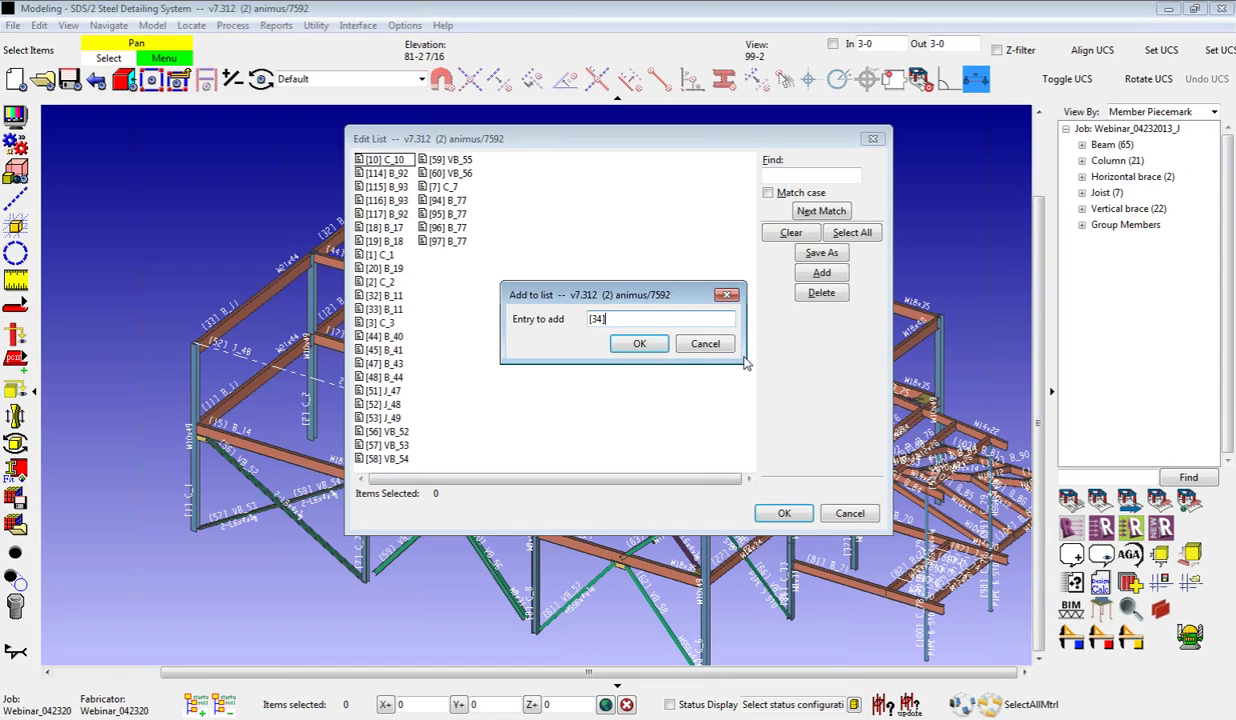
{"action": "left_click", "coordinate": [656, 345]}
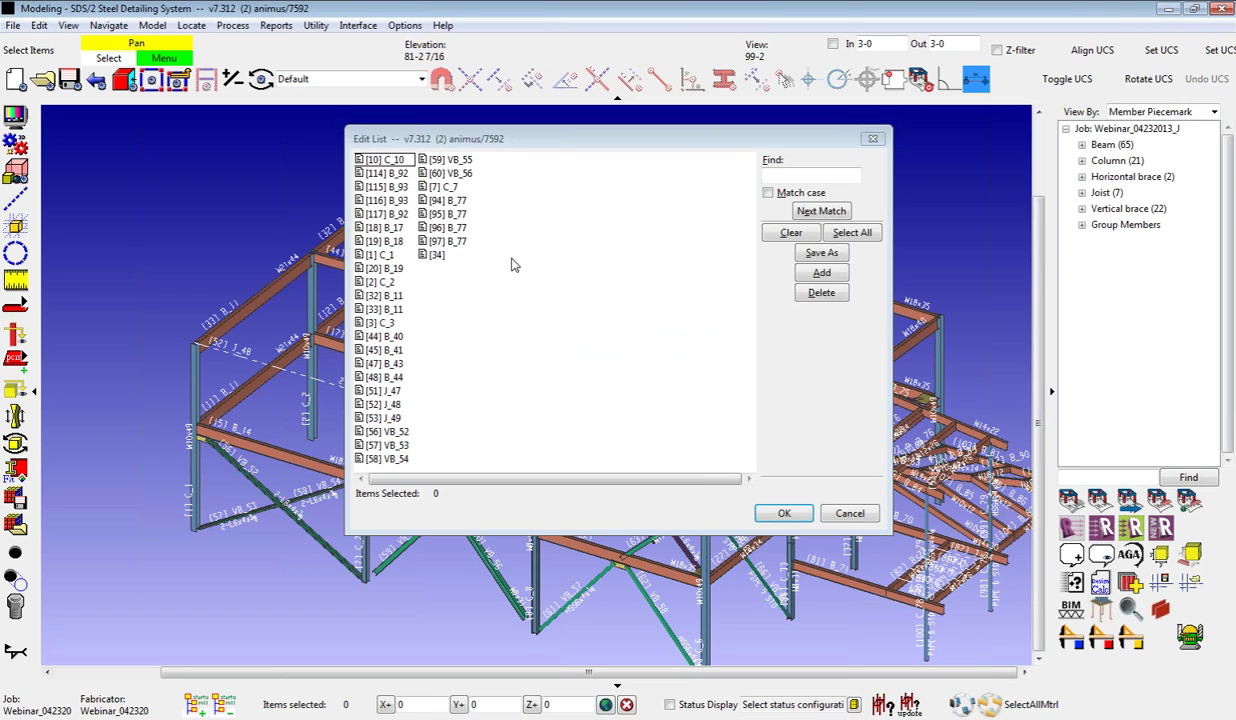
{"action": "left_click", "coordinate": [816, 283]}
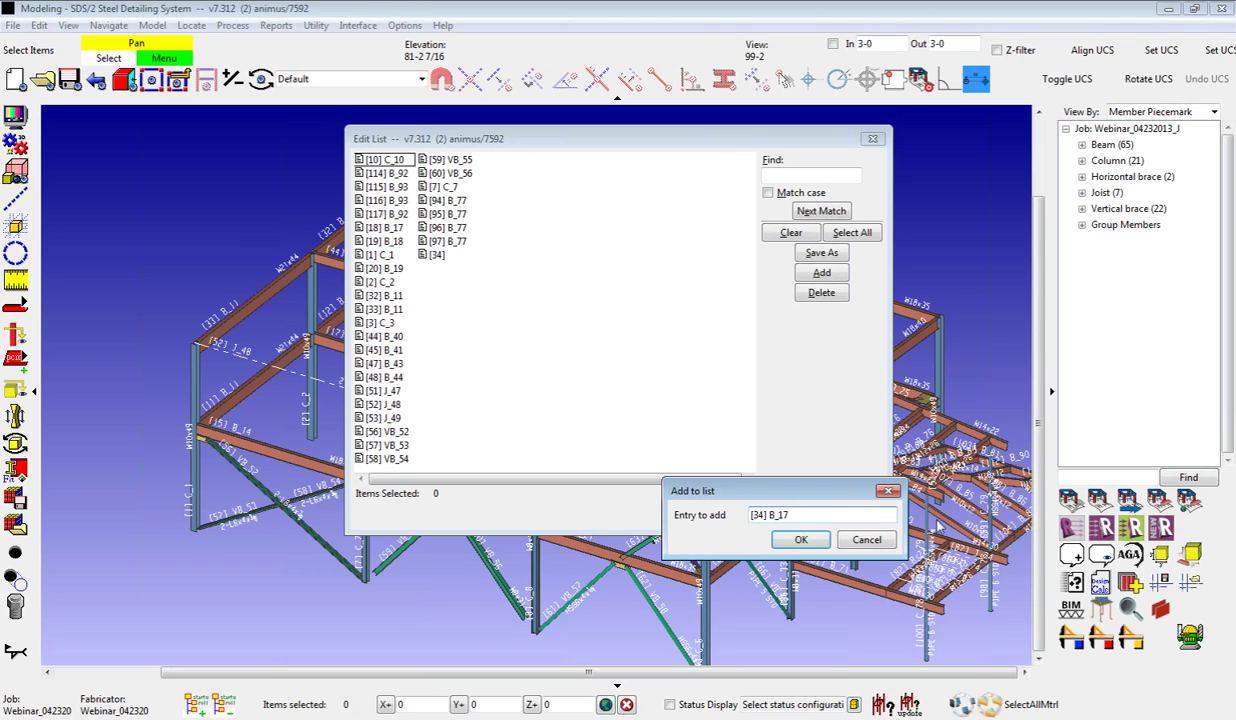
{"action": "left_click", "coordinate": [797, 540]}
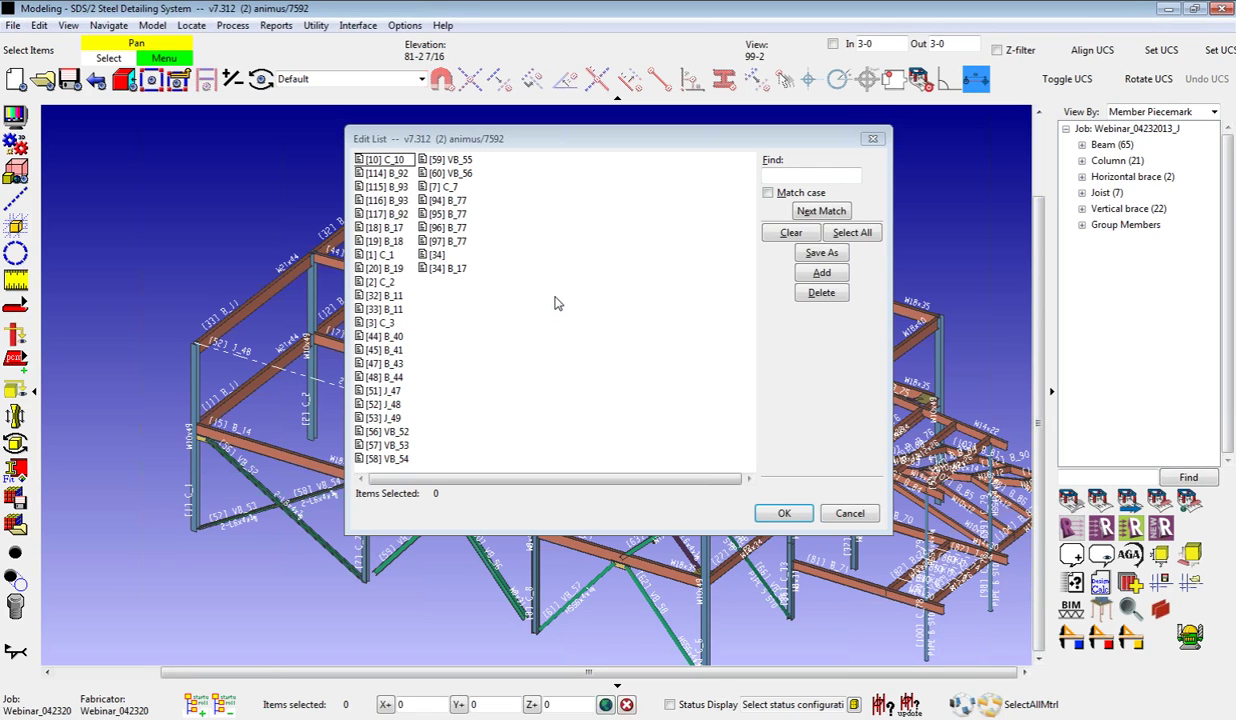
{"action": "left_click", "coordinate": [822, 274]}
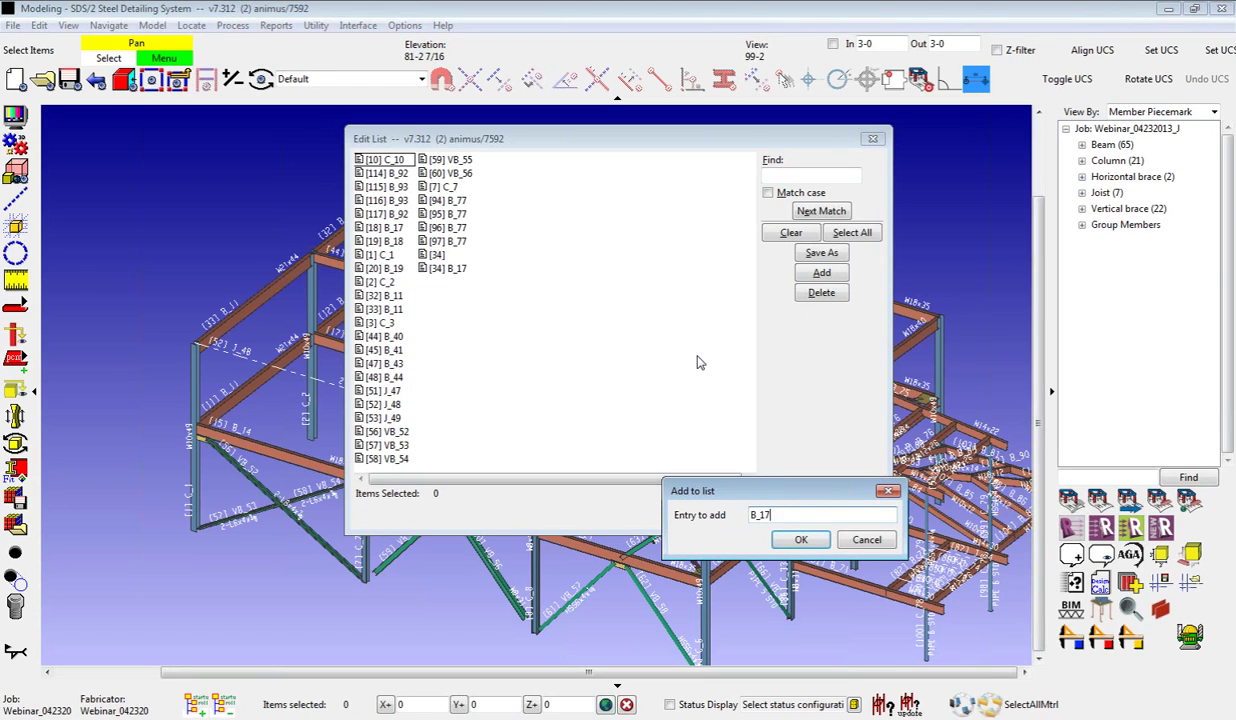
{"action": "left_click", "coordinate": [795, 539]}
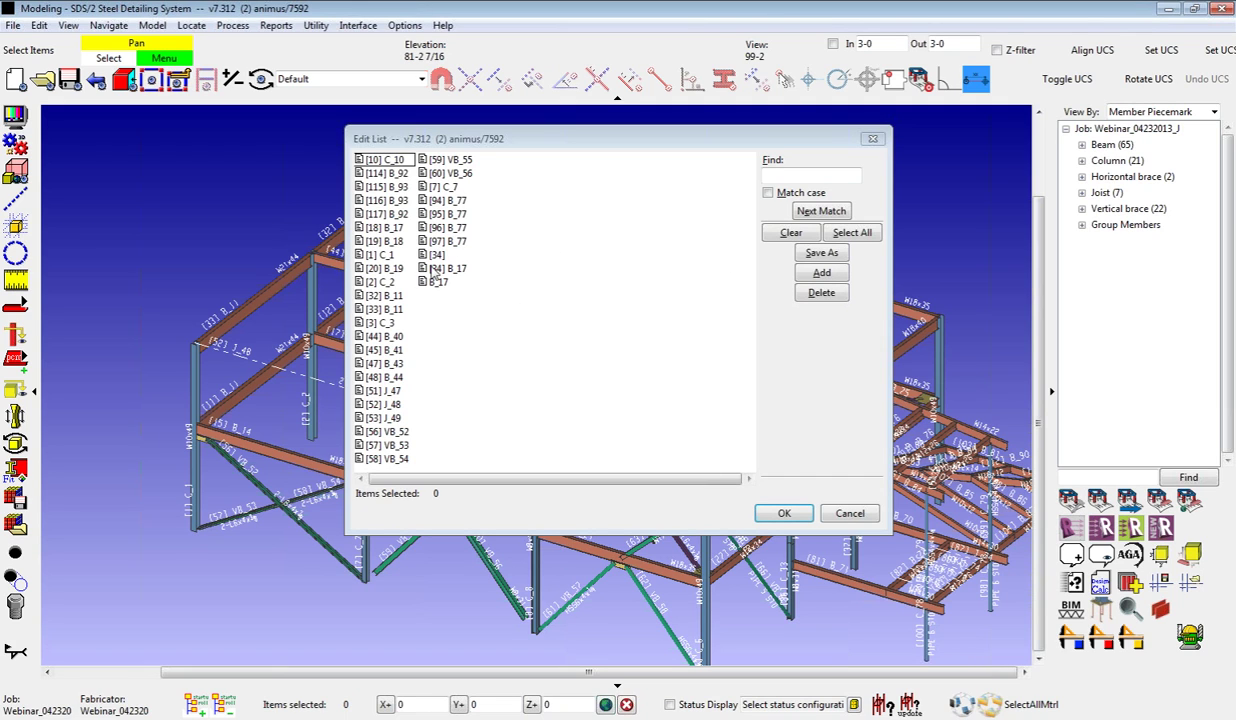
{"action": "left_click", "coordinate": [850, 513]}
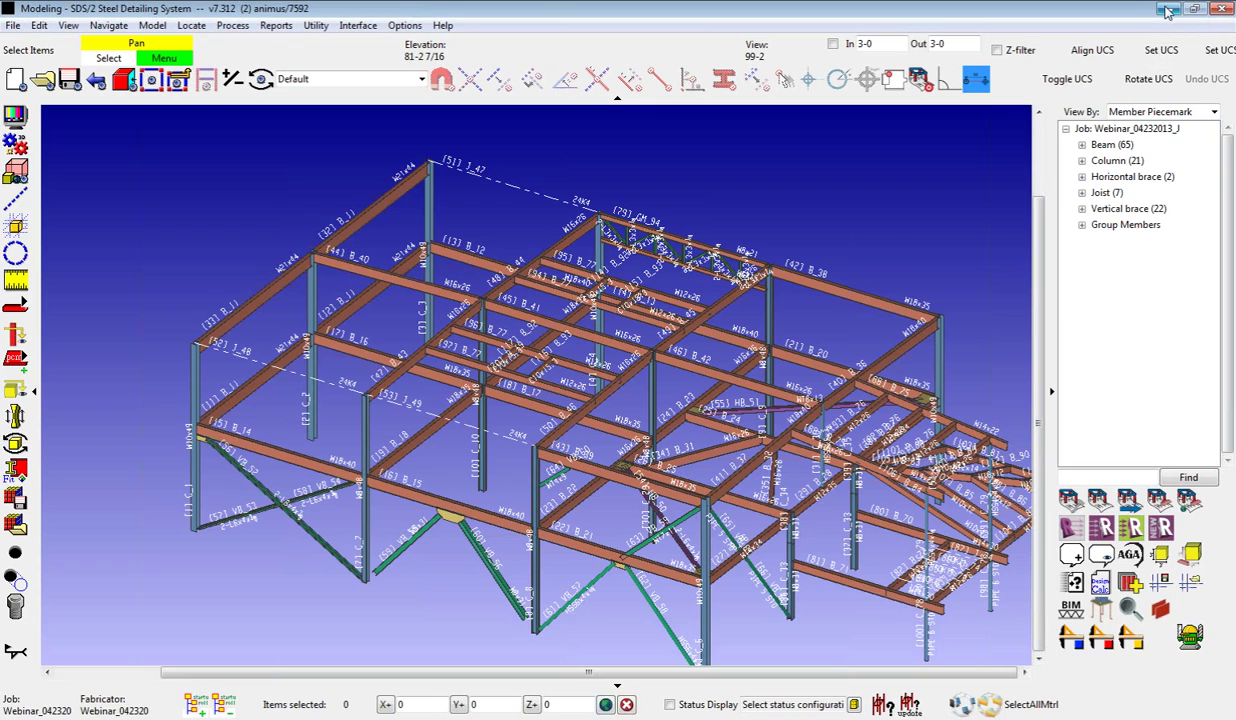
Step: Switch to Windows Explorer and browse from the Desktop to the lists folder of the Webinar_04232013_J job
{"action": "key", "text": "super+e"}
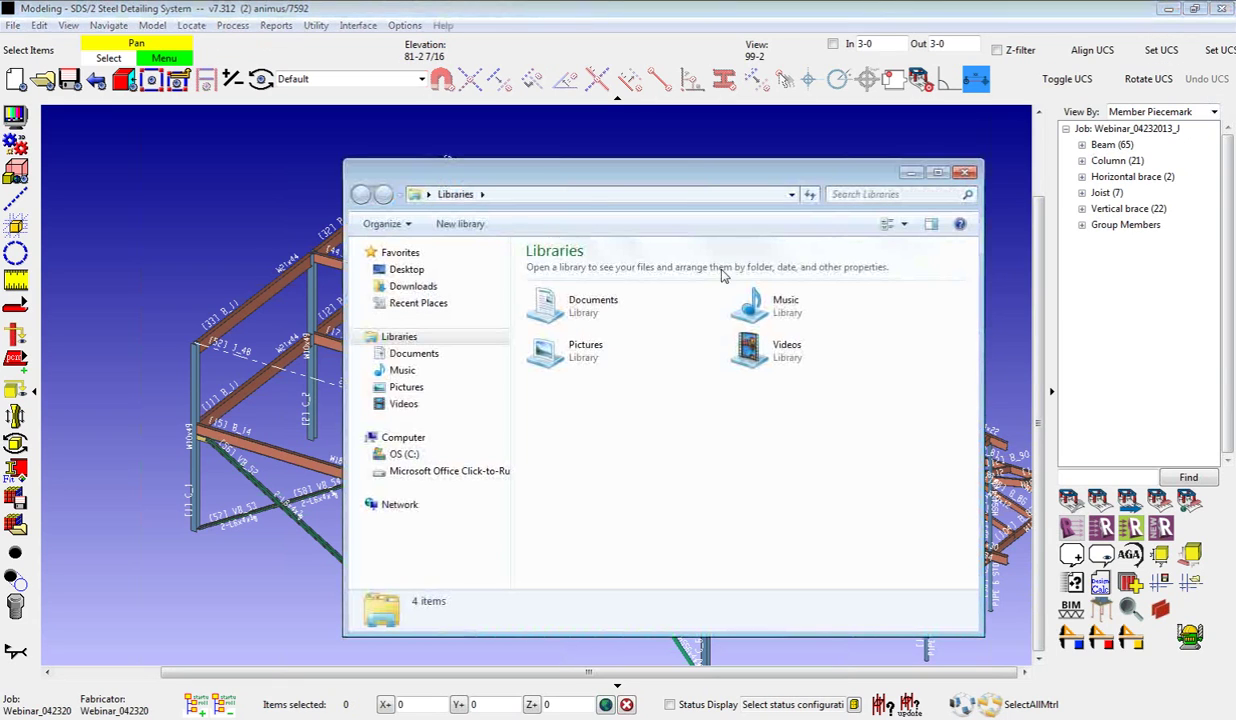
{"action": "left_click", "coordinate": [418, 269]}
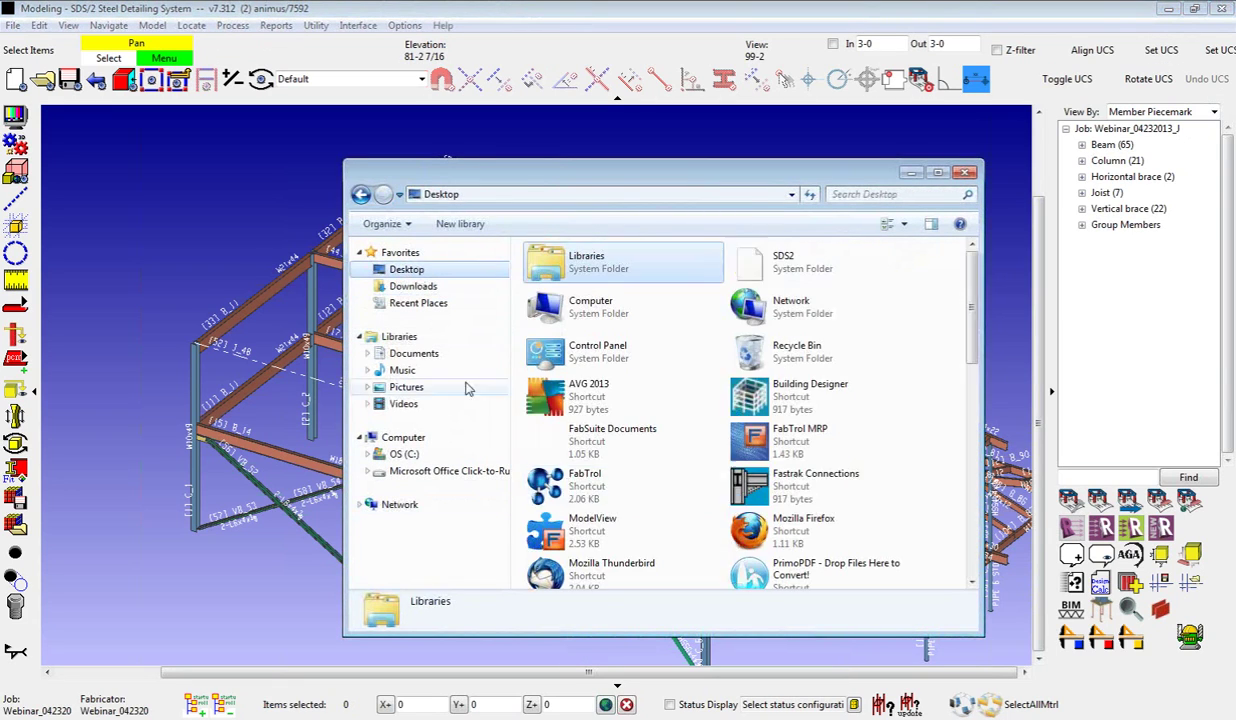
{"action": "left_click_drag", "start_coordinate": [970, 300], "coordinate": [968, 468]}
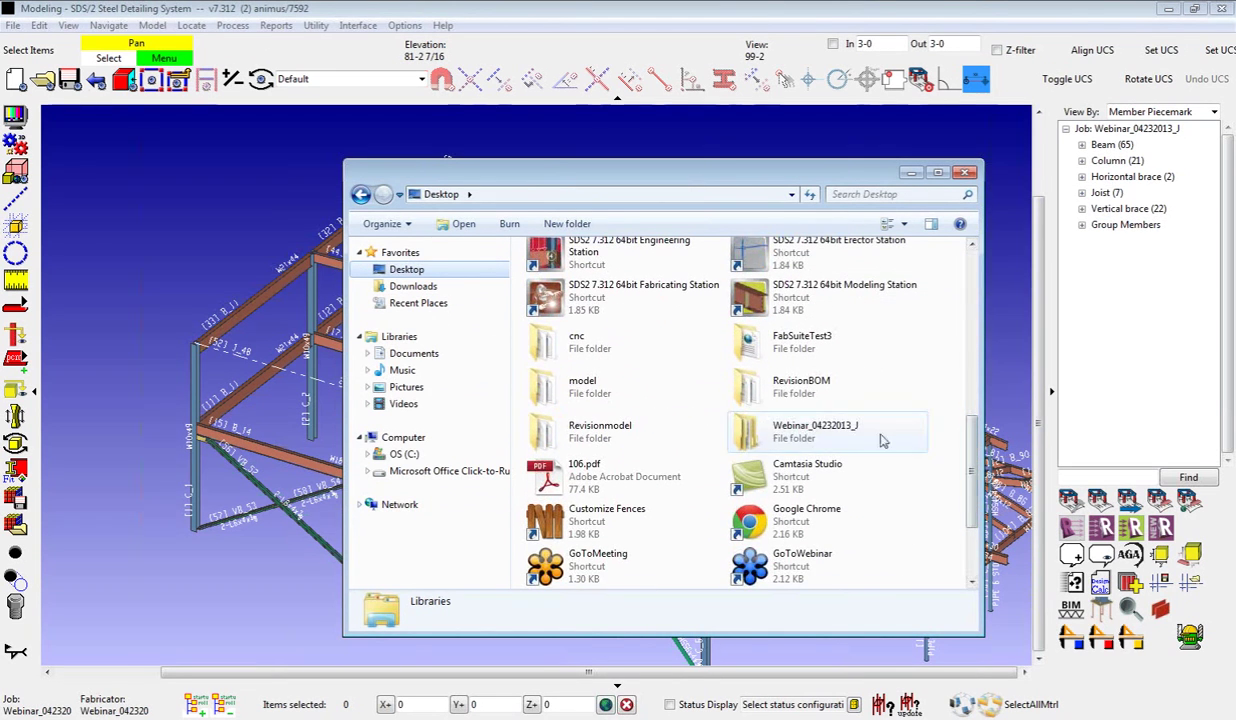
{"action": "double_click", "coordinate": [790, 433]}
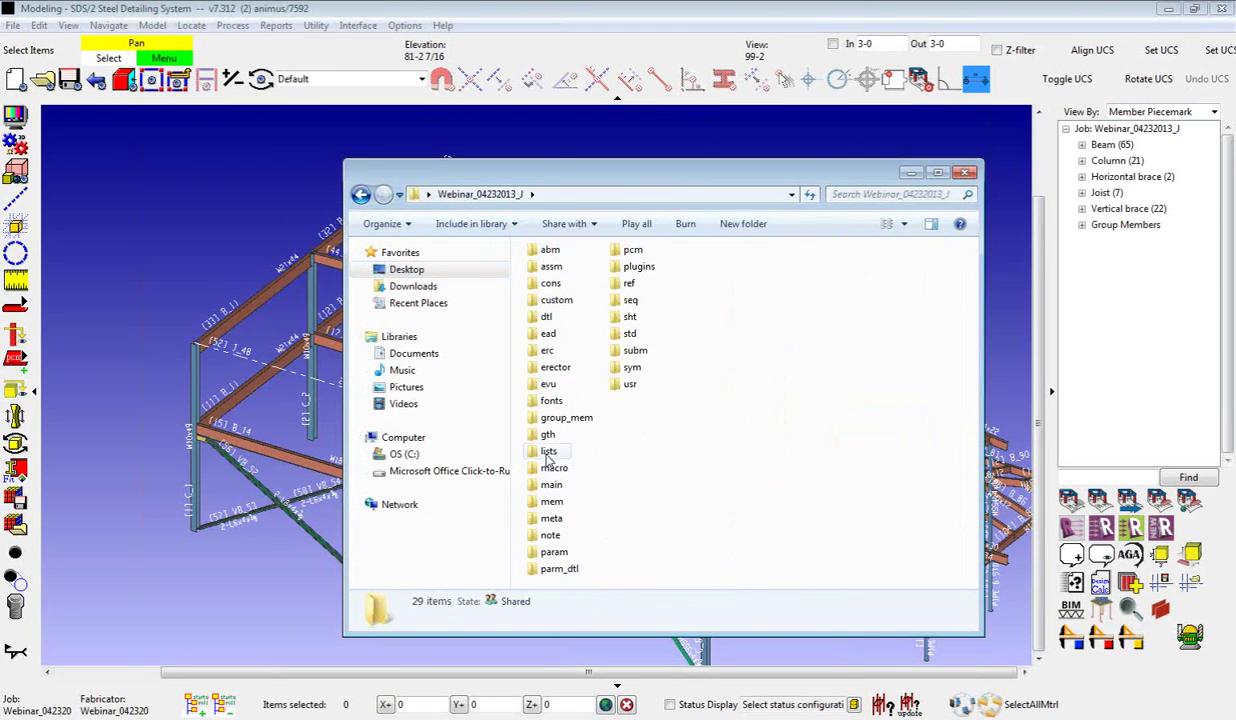
{"action": "double_click", "coordinate": [546, 451]}
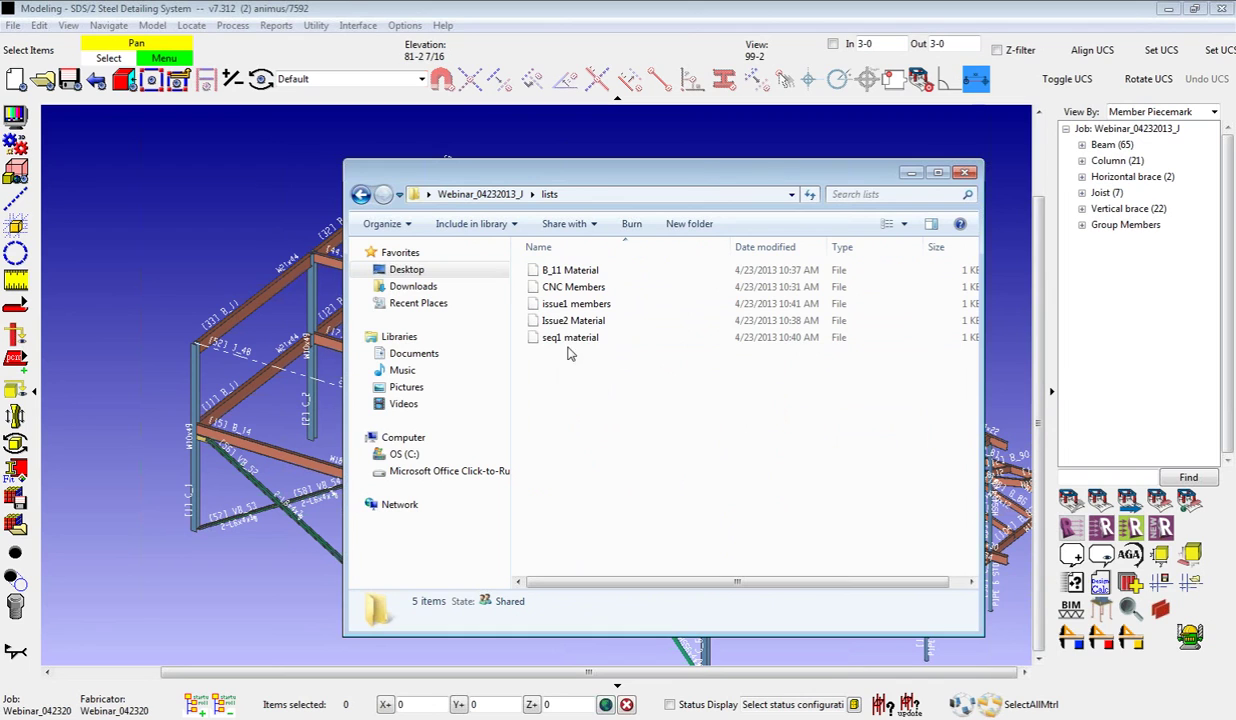
Step: Open the Issue2 Material list file in WordPad, examine its piecemark entries, and close it
{"action": "left_click", "coordinate": [572, 322]}
{"action": "scroll", "coordinate": [573, 330], "scroll_direction": "down", "scroll_amount": 1}
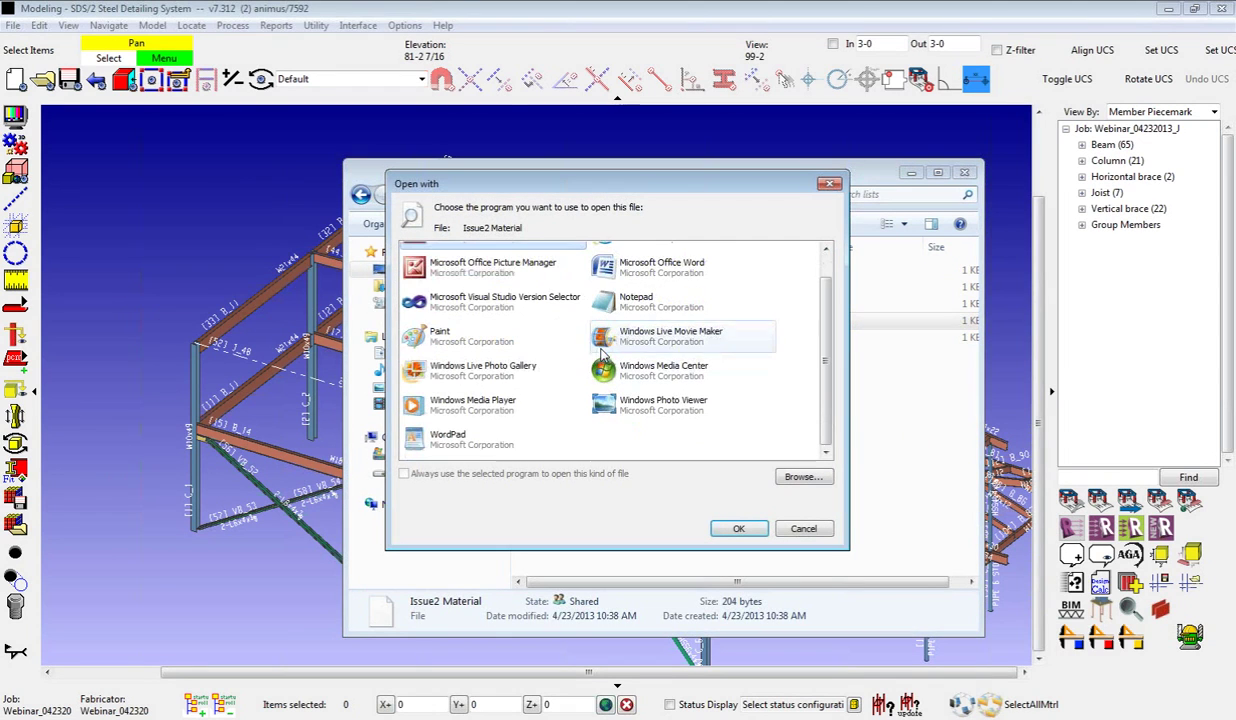
{"action": "left_click", "coordinate": [460, 436]}
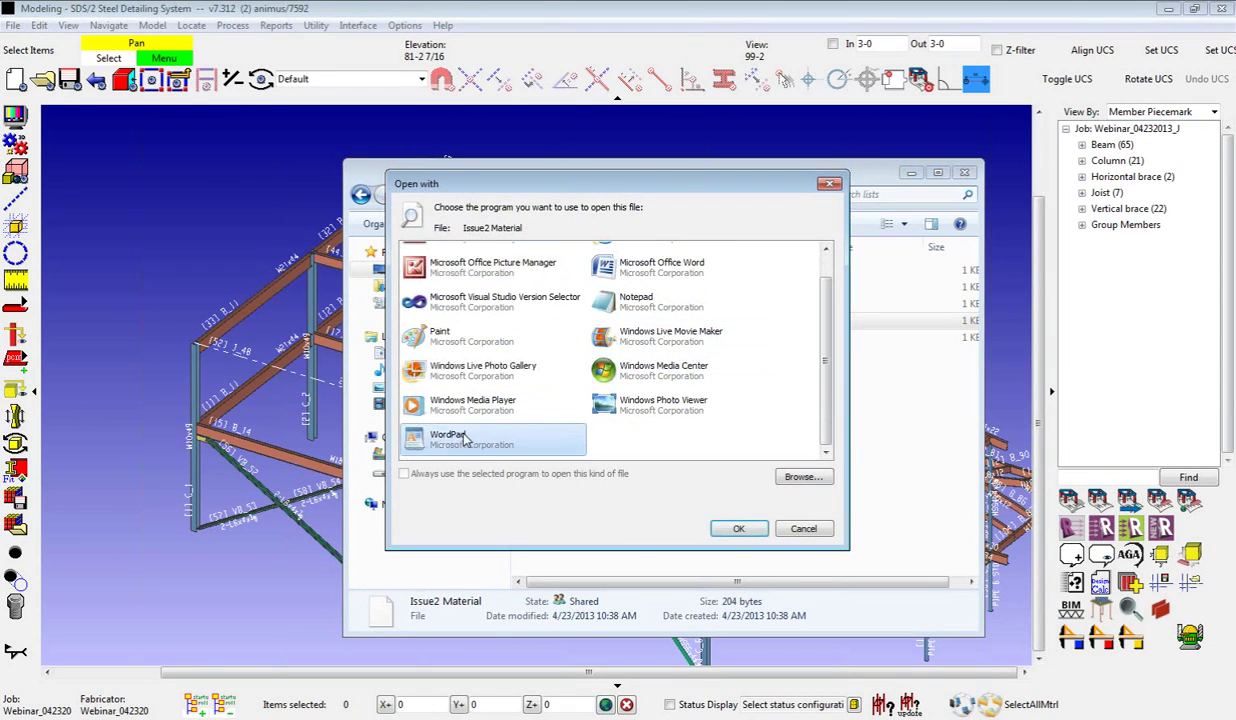
{"action": "left_click", "coordinate": [738, 527]}
{"action": "scroll", "coordinate": [86, 312], "scroll_direction": "down", "scroll_amount": 2}
{"action": "scroll", "coordinate": [63, 464], "scroll_direction": "up", "scroll_amount": 2}
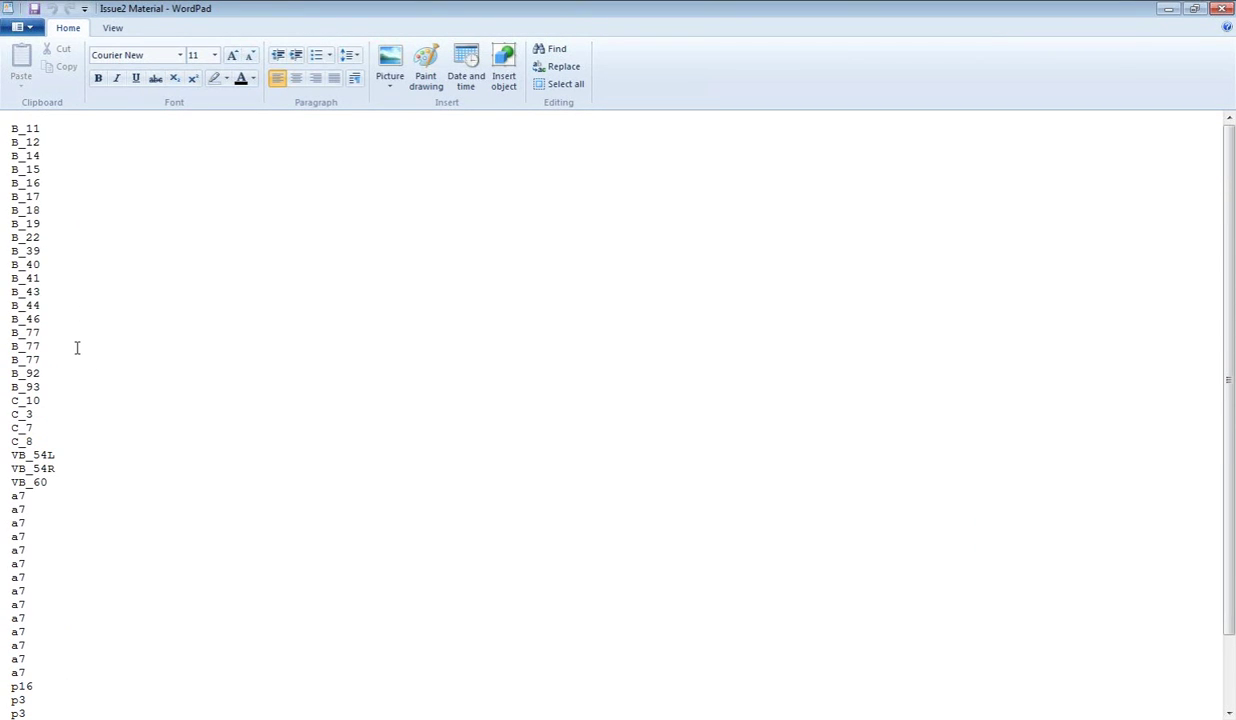
{"action": "scroll", "coordinate": [155, 395], "scroll_direction": "down", "scroll_amount": 2}
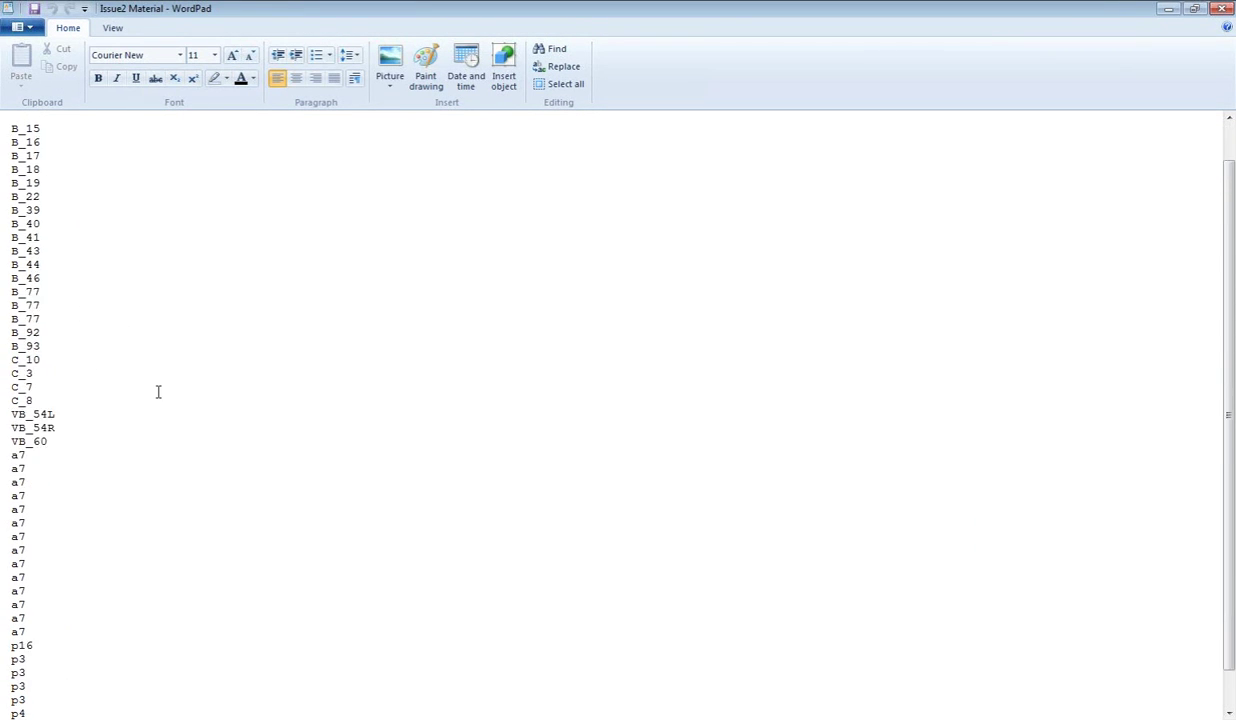
{"action": "scroll", "coordinate": [143, 640], "scroll_direction": "up", "scroll_amount": 2}
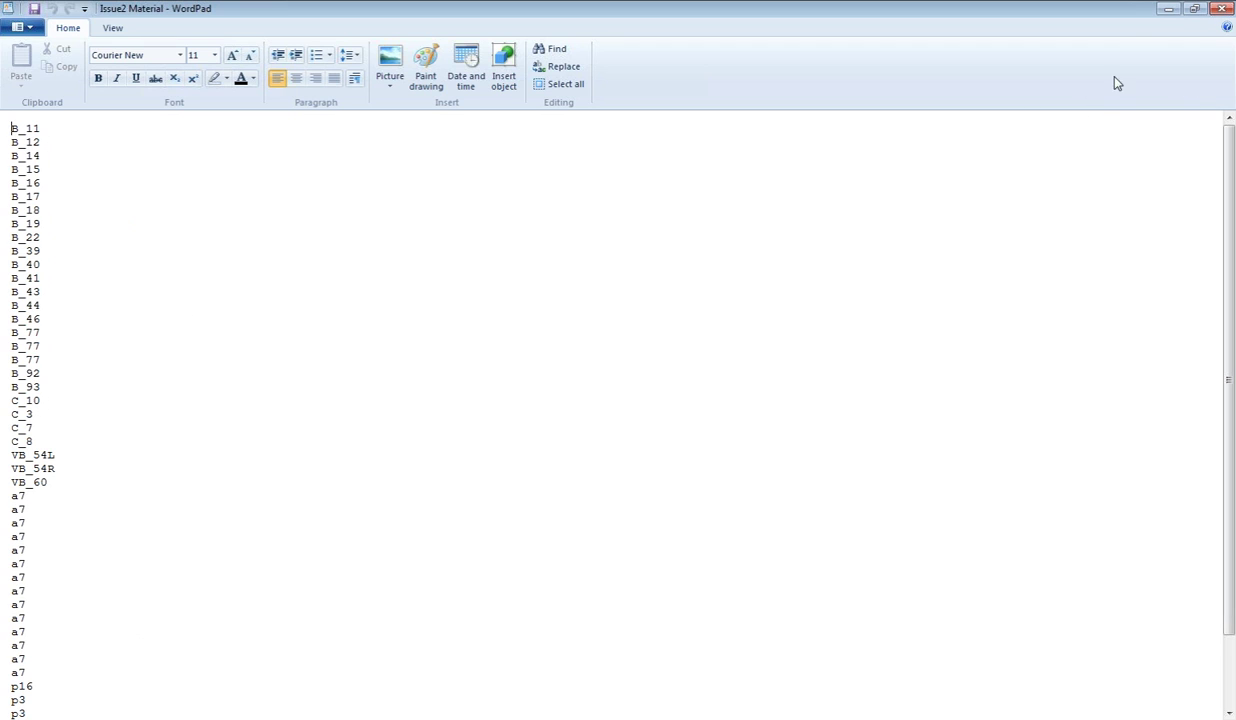
{"action": "left_click", "coordinate": [1221, 9]}
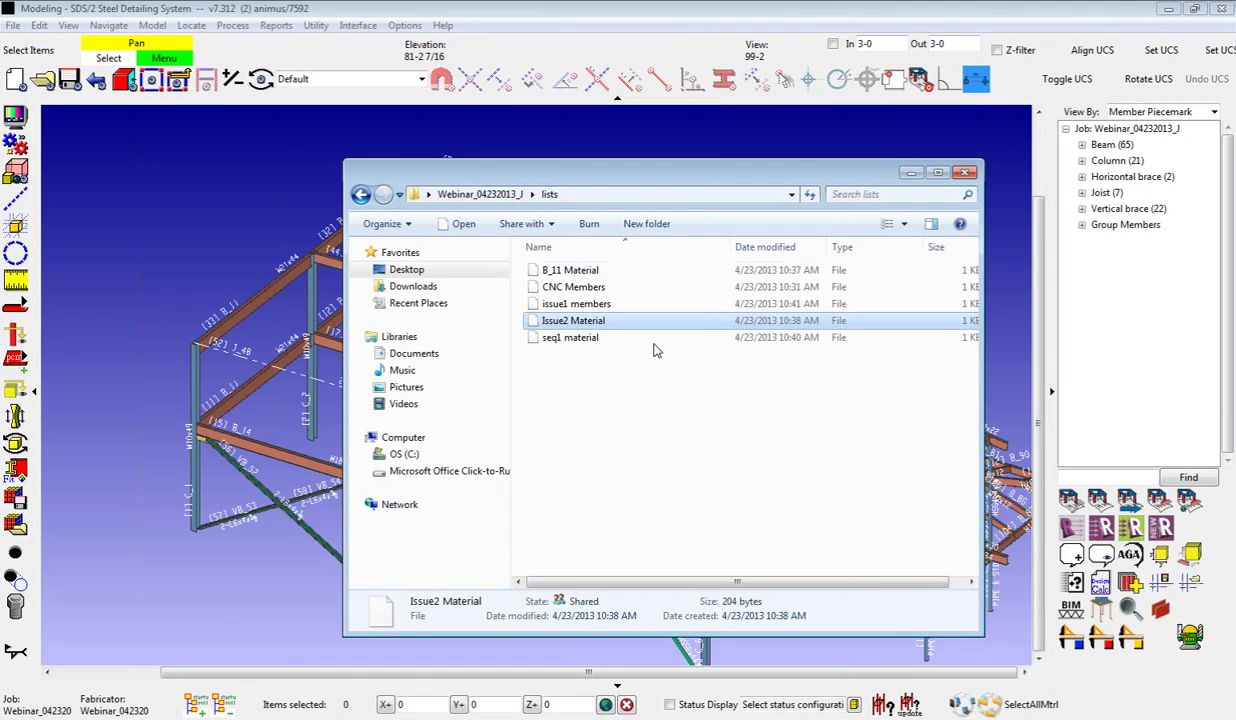
Step: Close the lists folder window and return to the Modeling view of the structure
{"action": "left_click", "coordinate": [629, 393]}
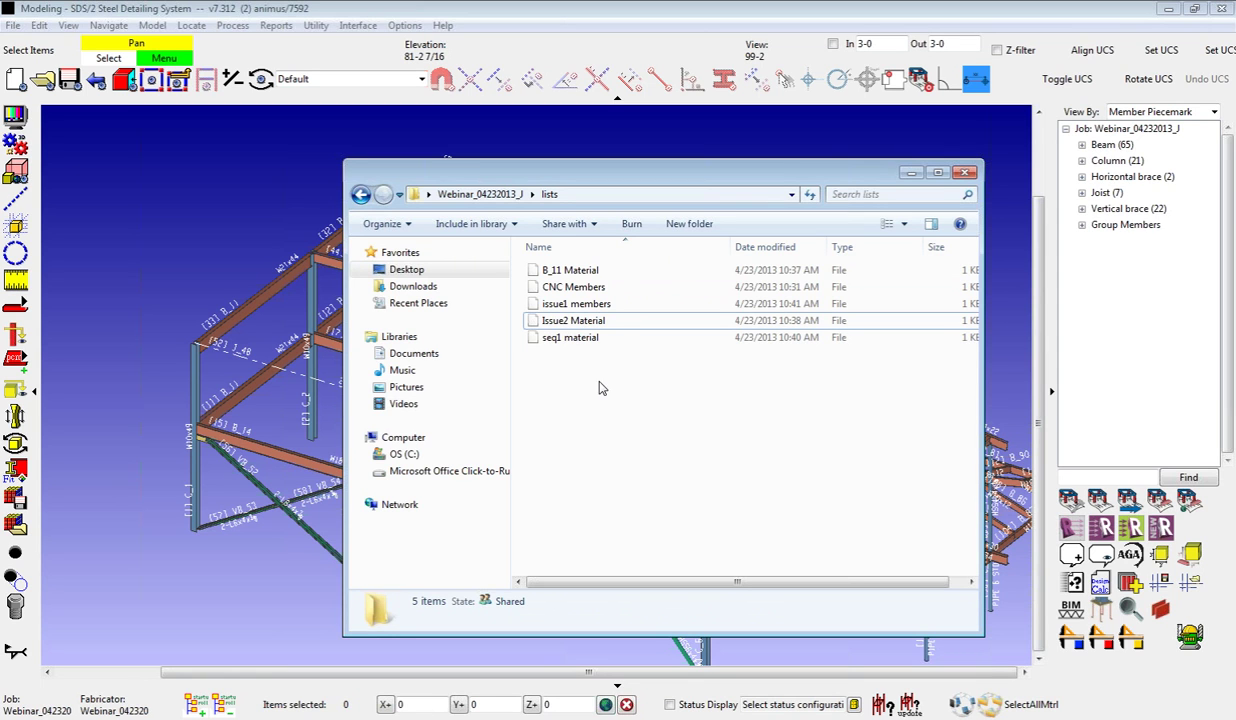
{"action": "left_click", "coordinate": [965, 172]}
{"action": "middle_click_drag", "start_coordinate": [408, 243], "coordinate": [424, 285]}
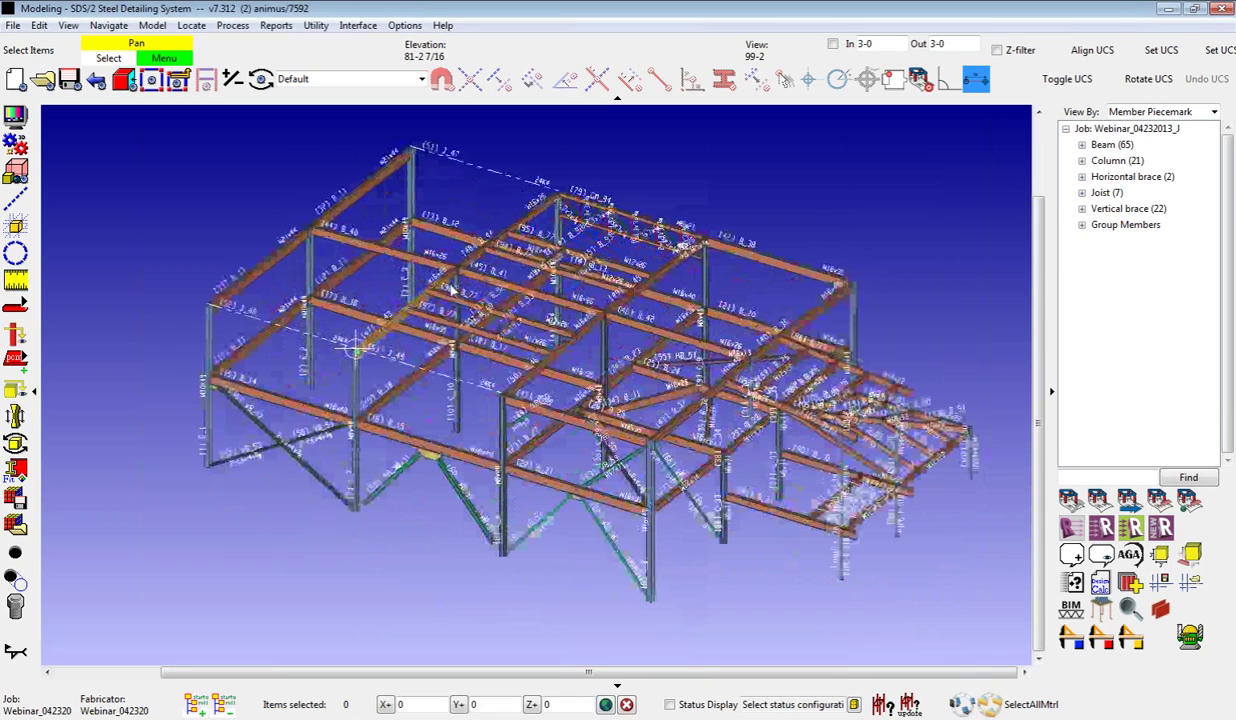